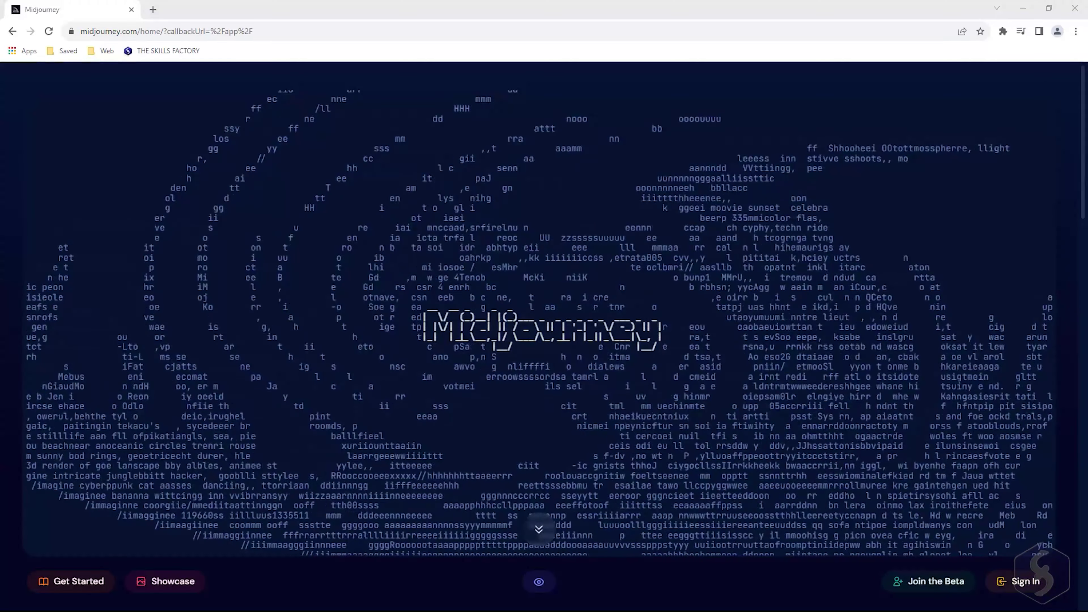
- Scroll through the Midjourney home page's About section and the Community Showcase gallery
scroll(544, 334, "down", 5)
scroll(544, 335, "down", 4)
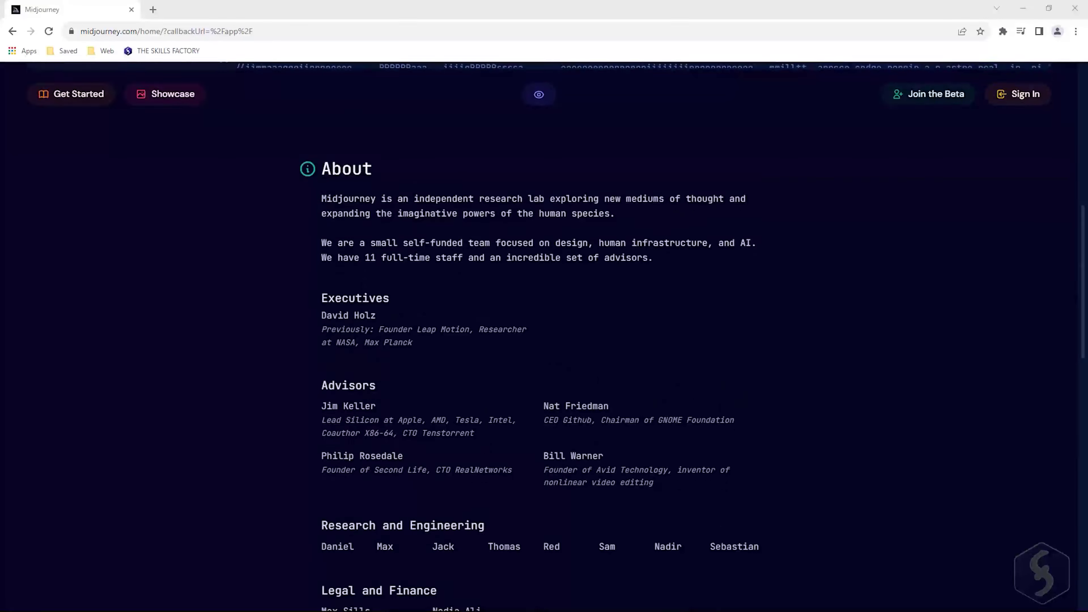
scroll(544, 334, "down", 3)
scroll(544, 334, "down", 6)
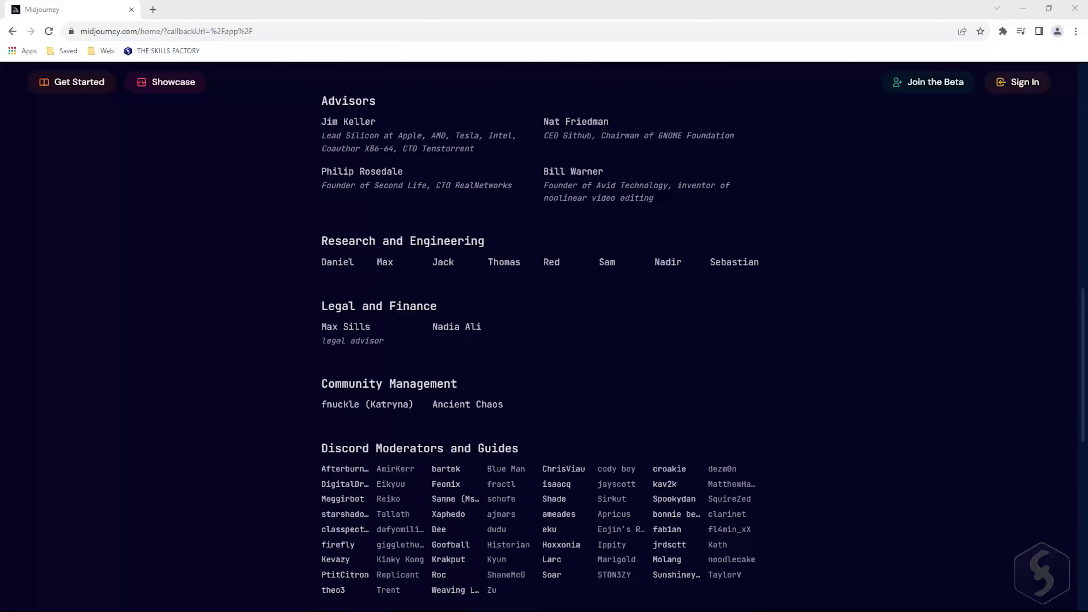
scroll(544, 334, "down", 6)
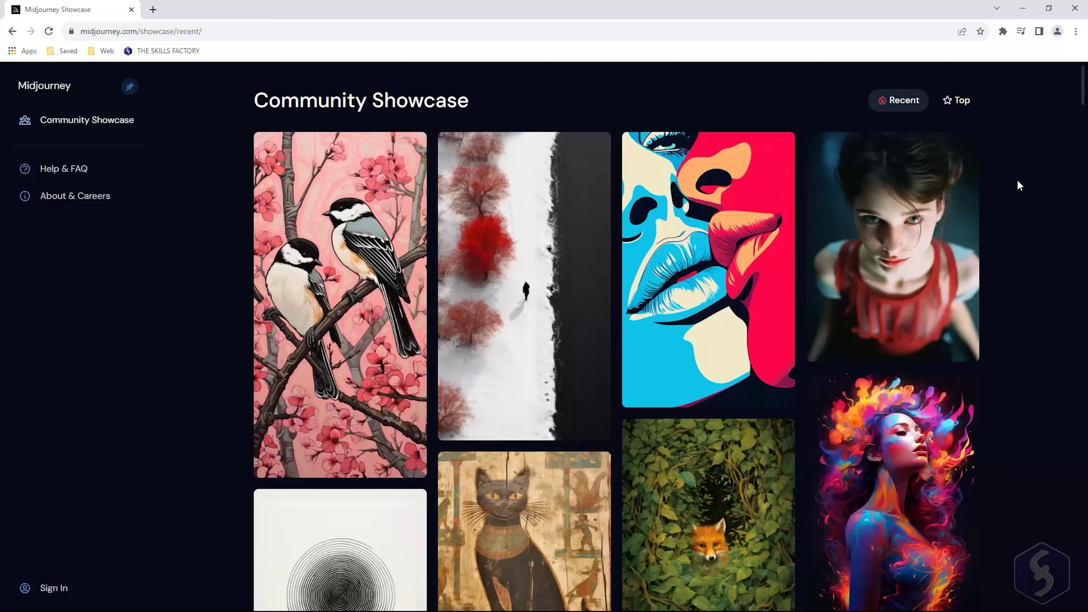
scroll(1020, 185, "down", 4)
scroll(1020, 185, "down", 3)
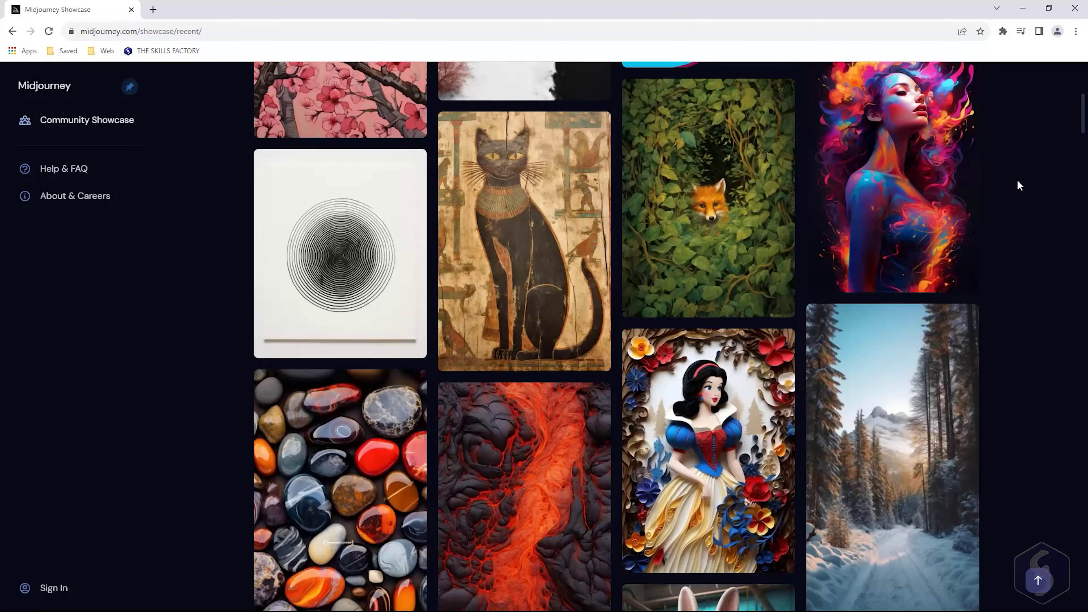
scroll(1019, 185, "down", 10)
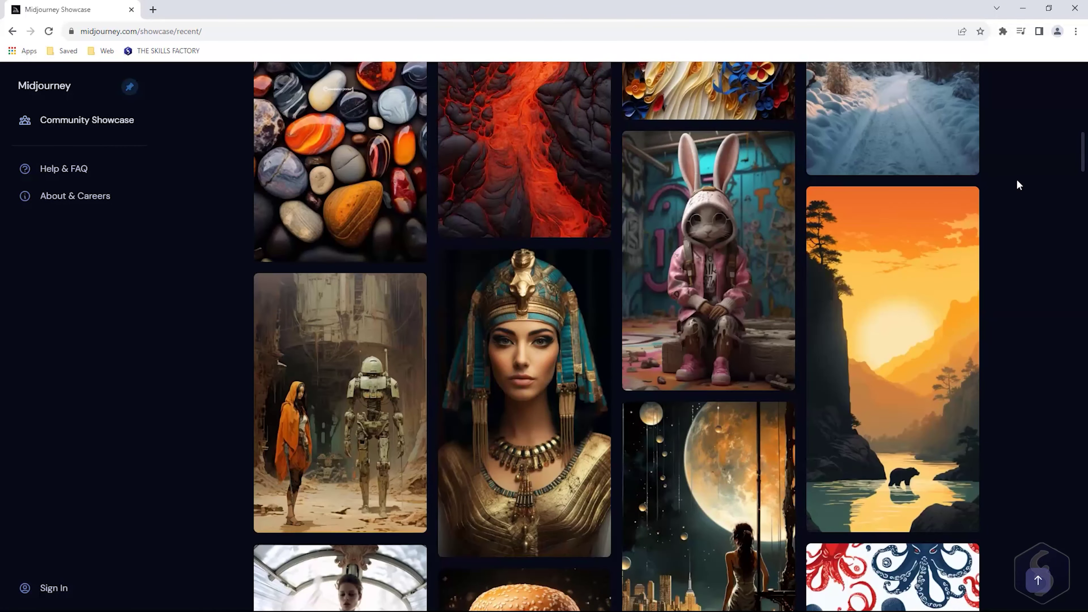
scroll(1017, 183, "down", 4)
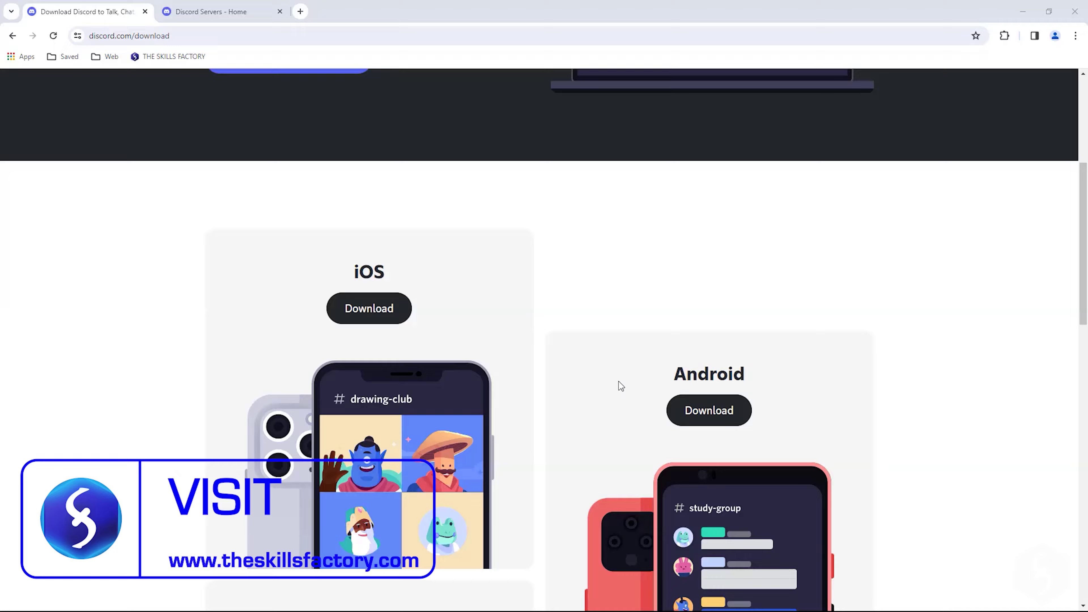
- Join Midjourney's Discord server through Join the Beta, accepting Discord's terms and privacy policy
scroll(619, 382, "down", 8)
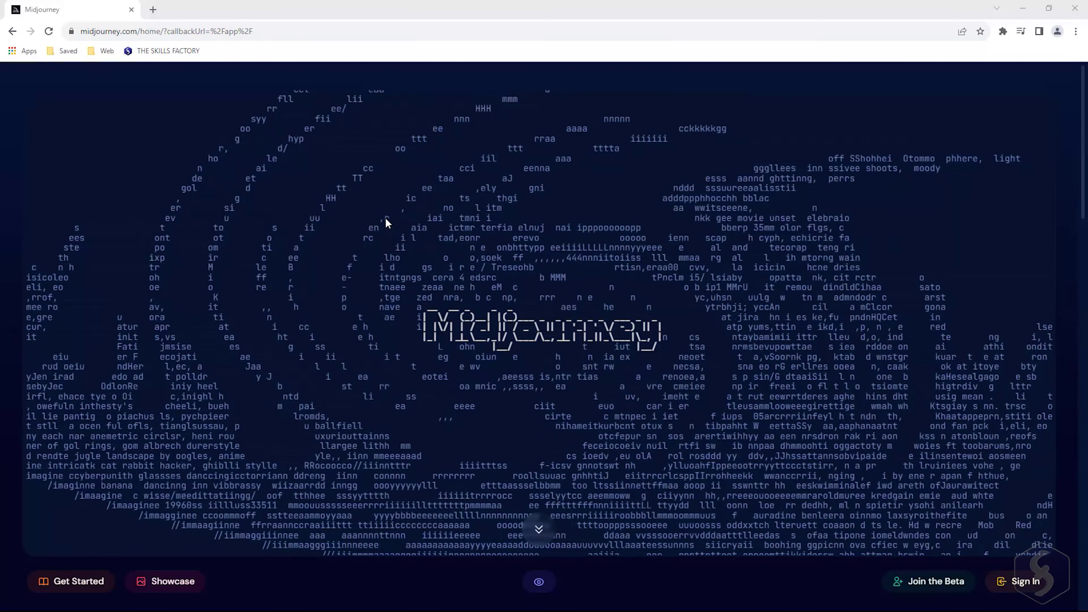
scroll(621, 549, "down", 4)
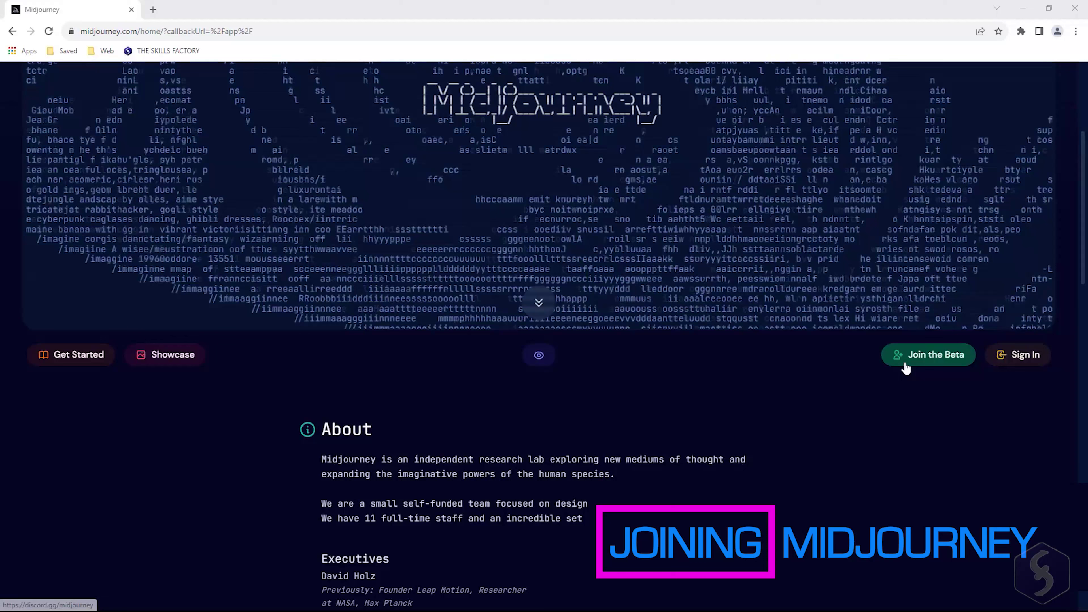
left_click(906, 367)
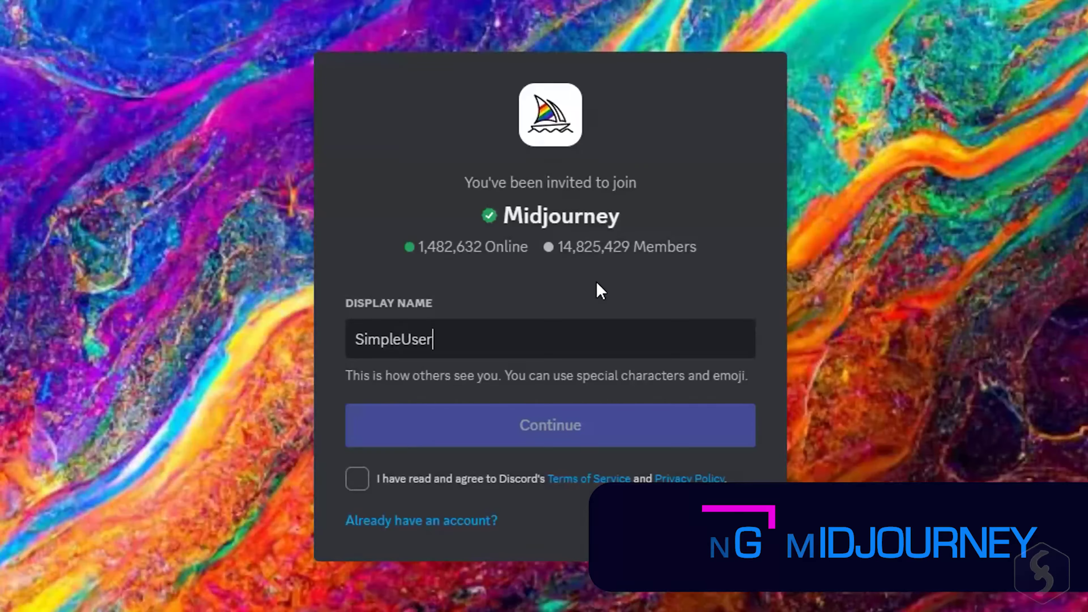
left_click(455, 478)
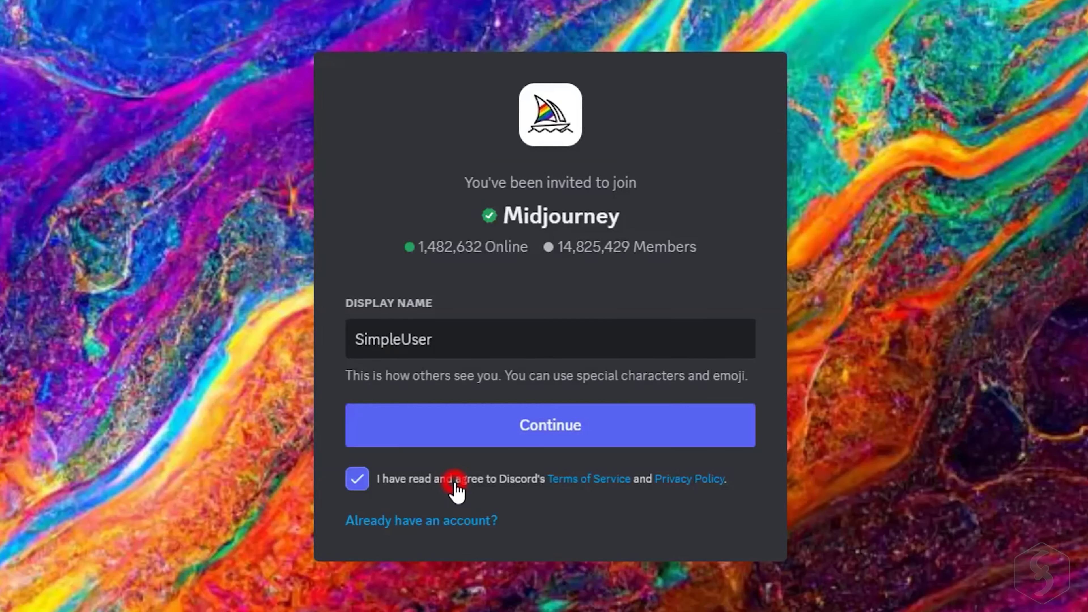
left_click(642, 426)
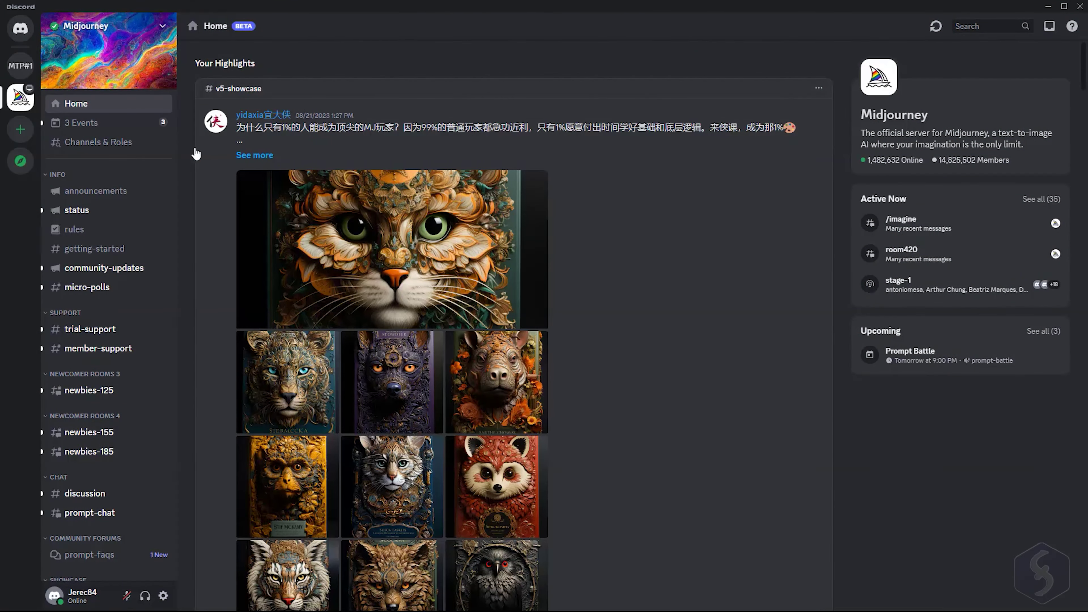
- Open the announcements channel, then the newbies-125 channel with the bot's image grids
left_click(111, 191)
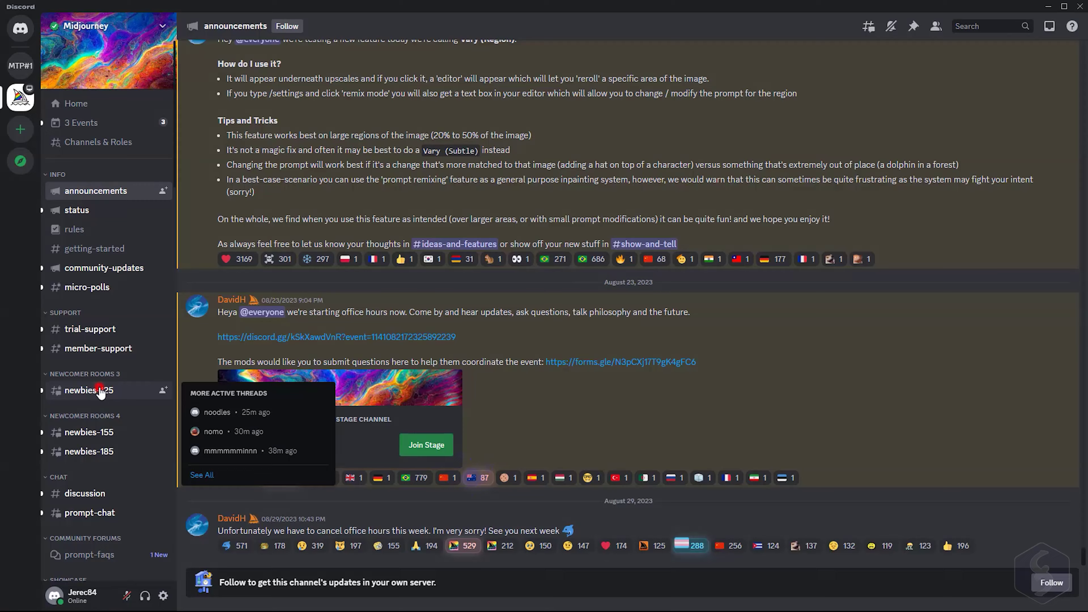
left_click(101, 391)
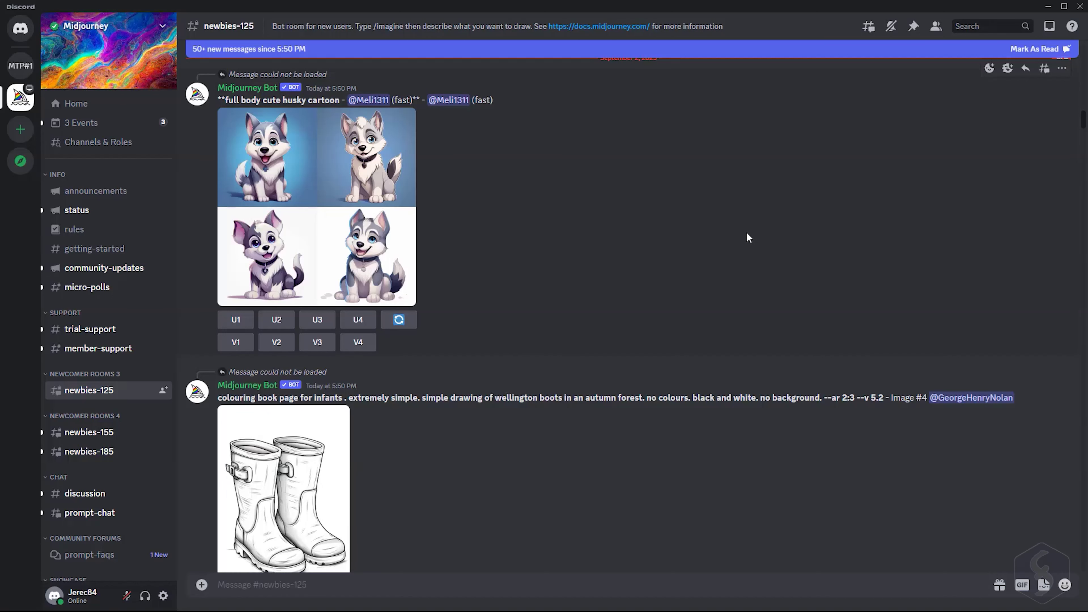
- Create a server from scratch for me and my friends named 'Test Server MJ'
left_click(17, 140)
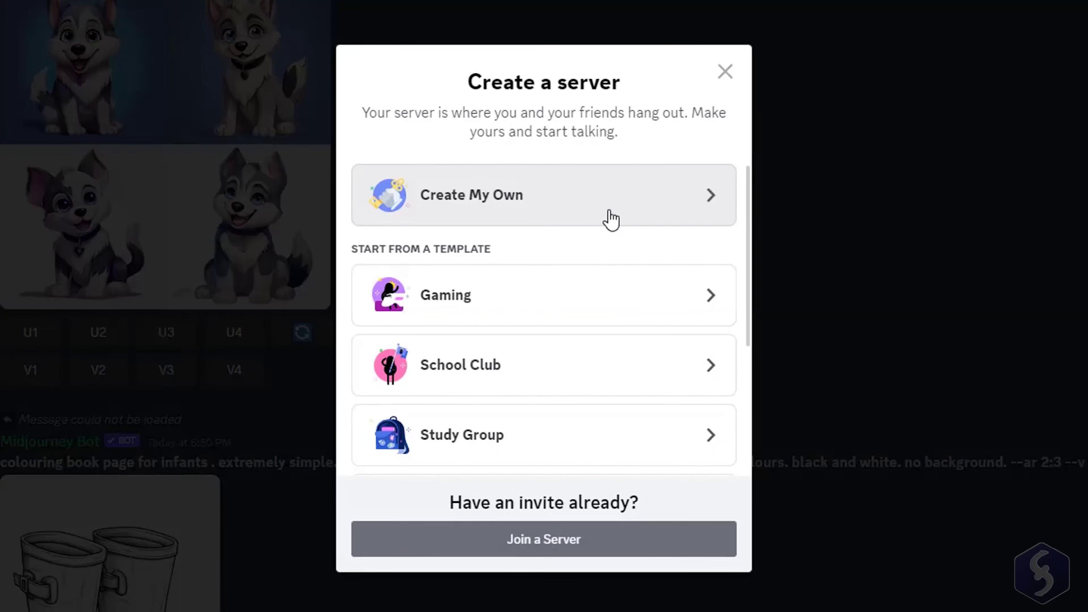
left_click(612, 219)
left_click(572, 271)
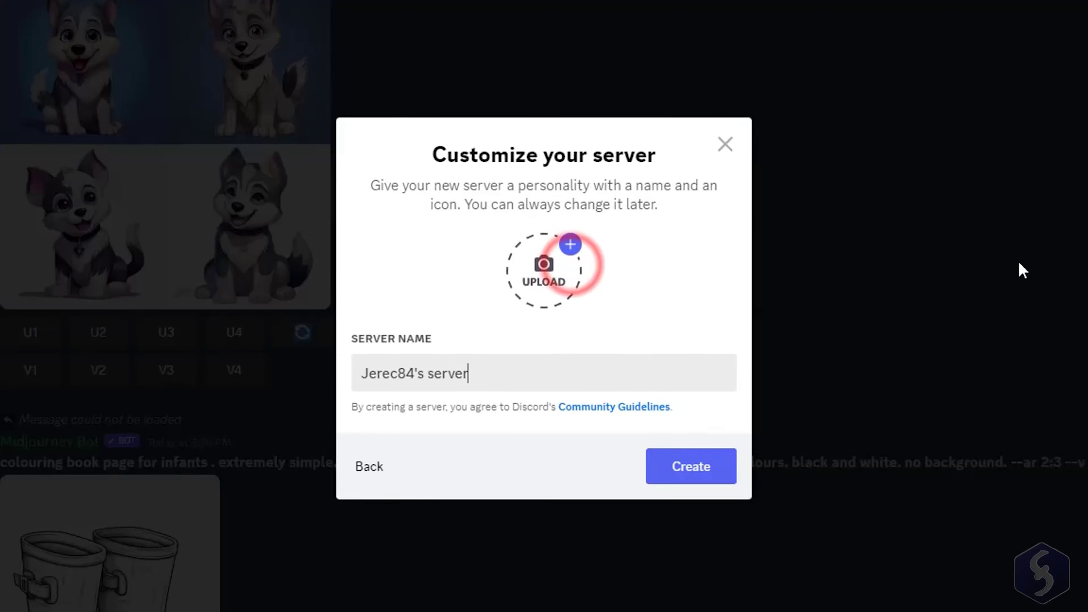
key("ctrl+a")
type("Test Server MJ")
left_click(719, 472)
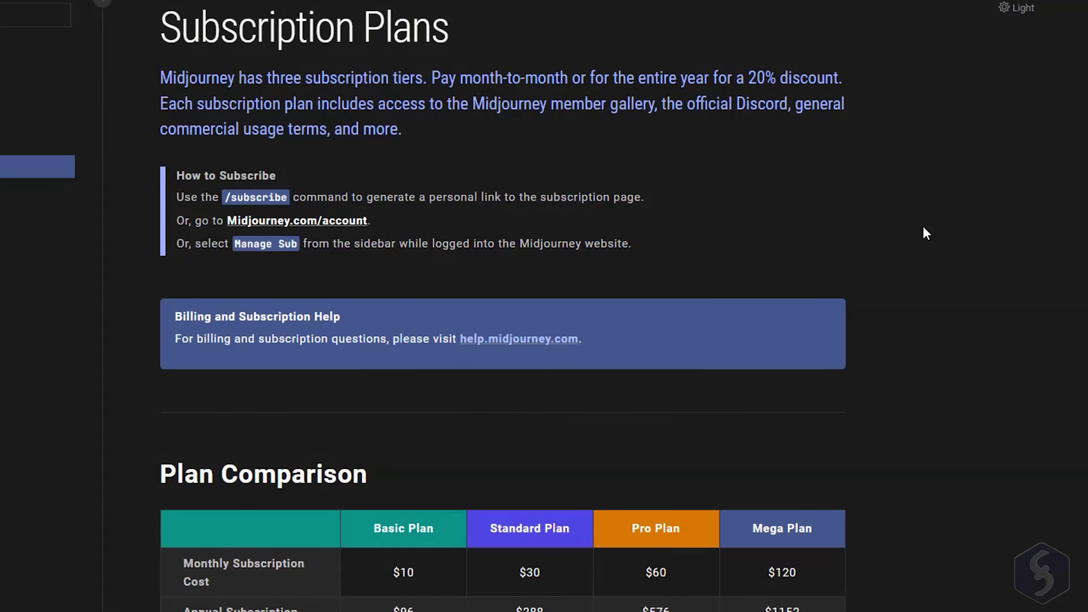
- Scroll the Subscription Plans docs to the Plan Comparison table of Basic–Mega monthly costs
scroll(923, 227, "down", 7)
scroll(923, 227, "down", 3)
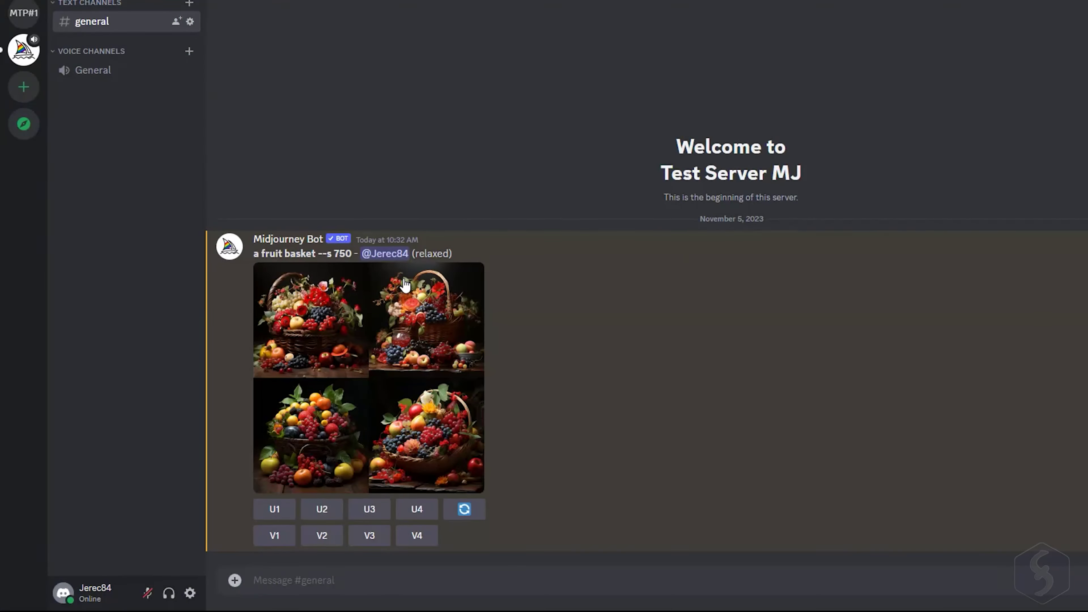
- Preview the 'a fruit basket --s 750' grid and upscale its third image with U3
left_click(344, 354)
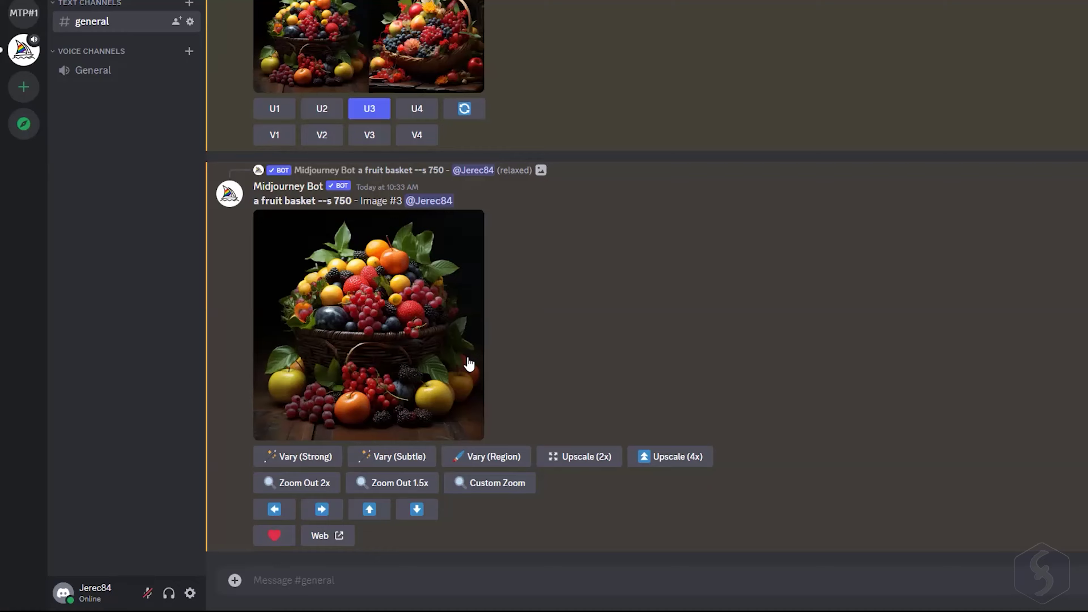
left_click(467, 360)
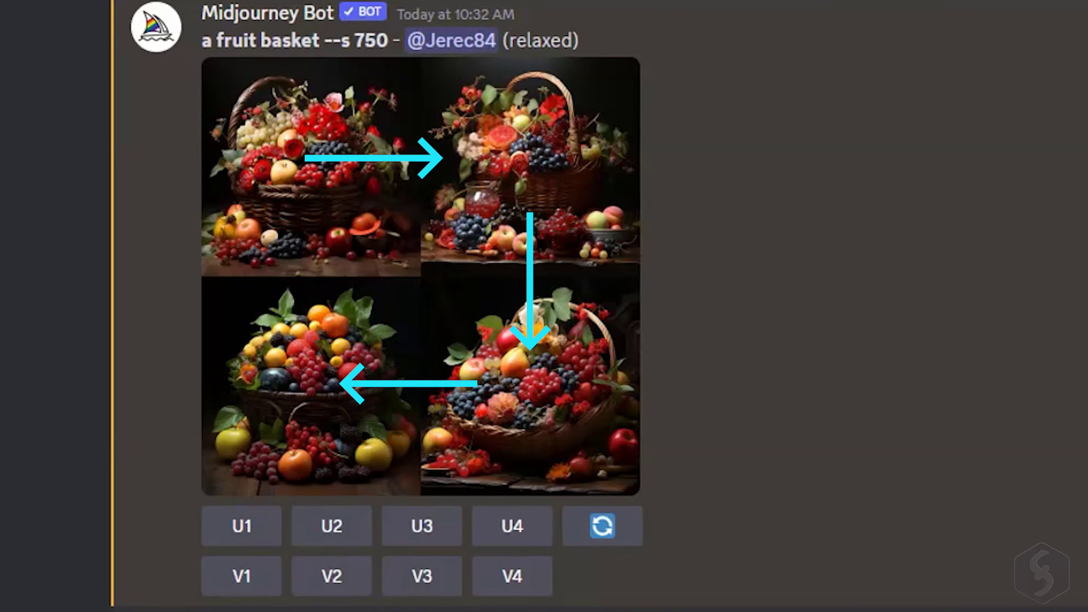
left_click(457, 525)
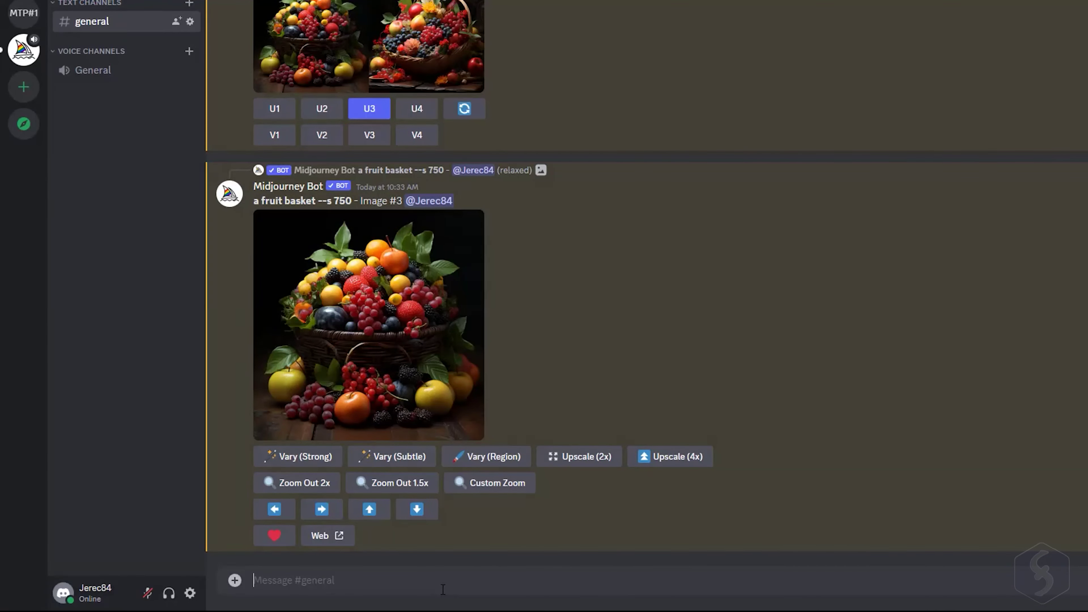
left_click(443, 590)
- Generate images with /imagine for 'an attractive blonde girl smiling on camera'
type("/ima")
key("Tab")
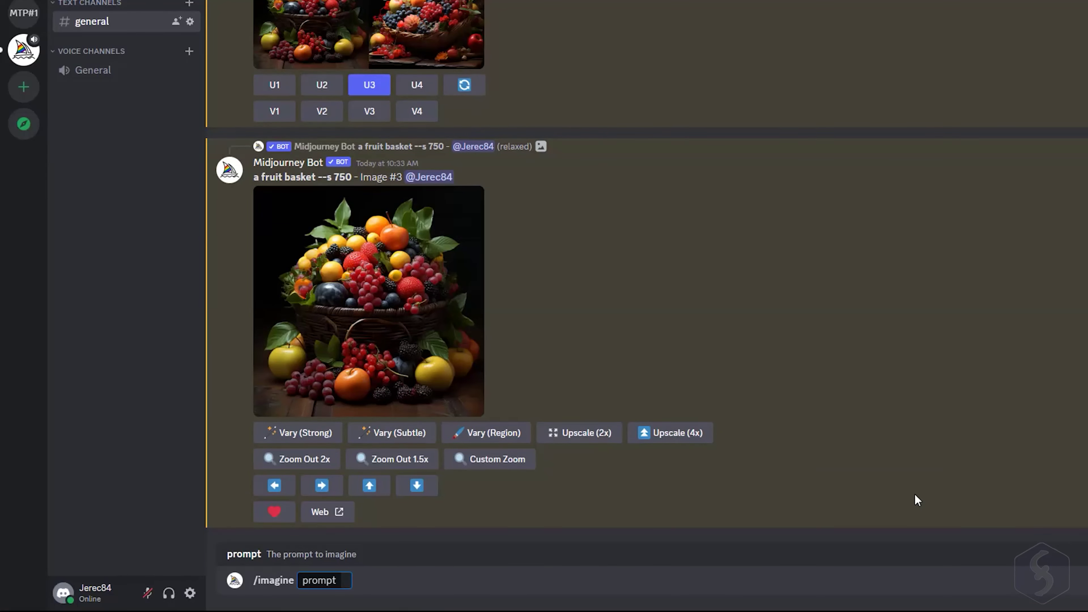
type("an attractive blonde girl smiling on camera")
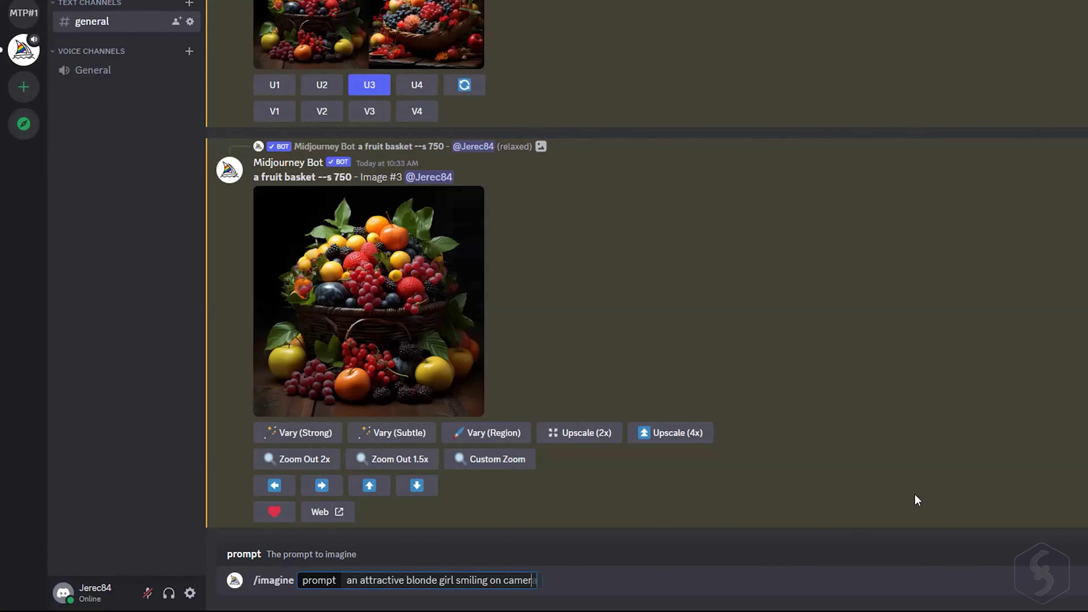
key("Return")
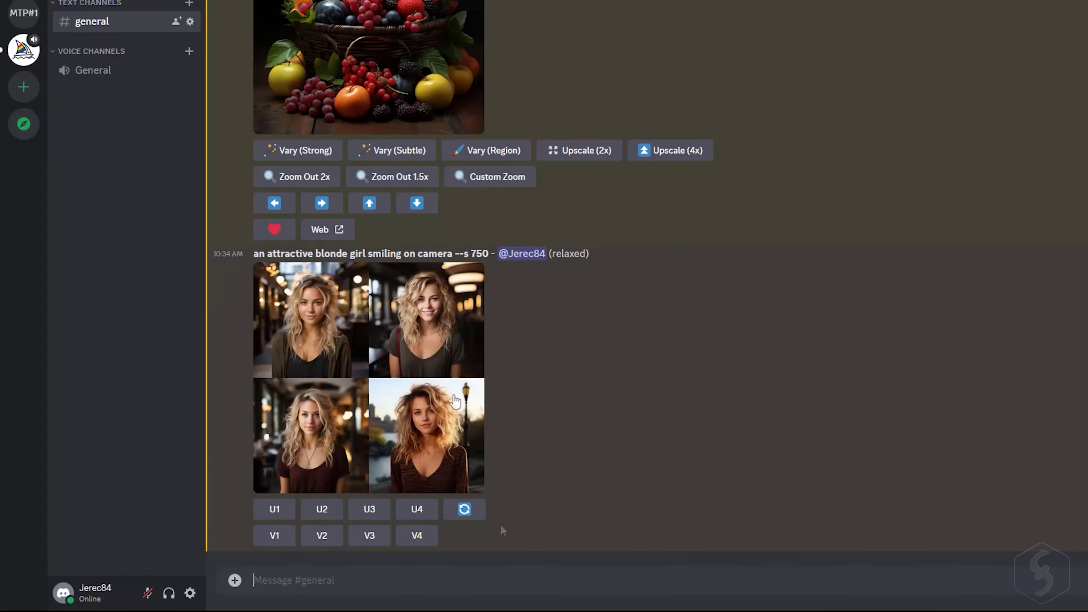
- Remix the third girl image (V3) by adding ', colorful' to the prompt, and view the result
left_click(370, 536)
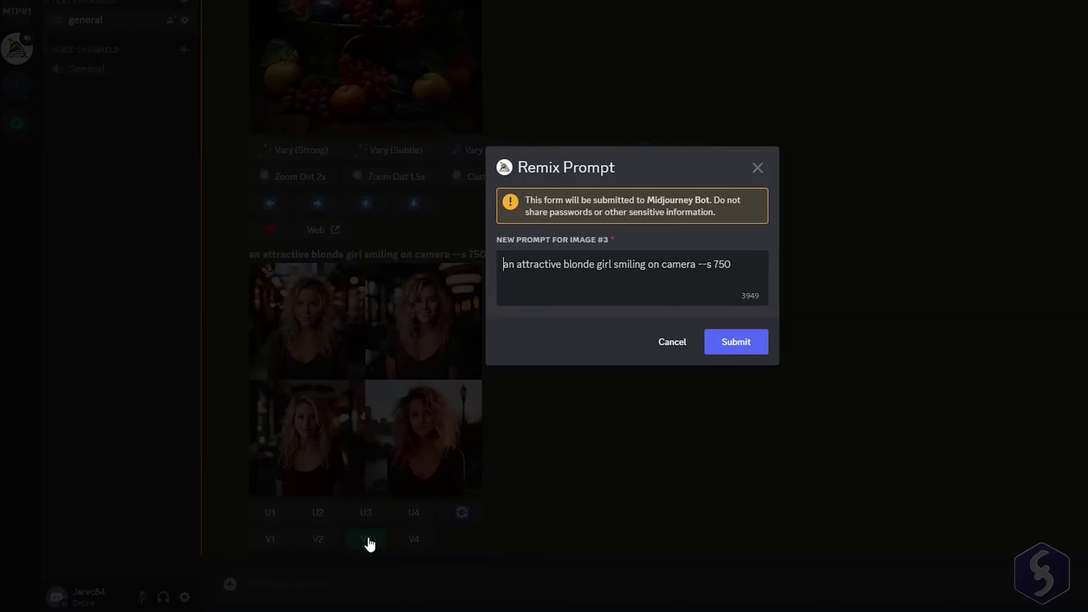
left_click(699, 266)
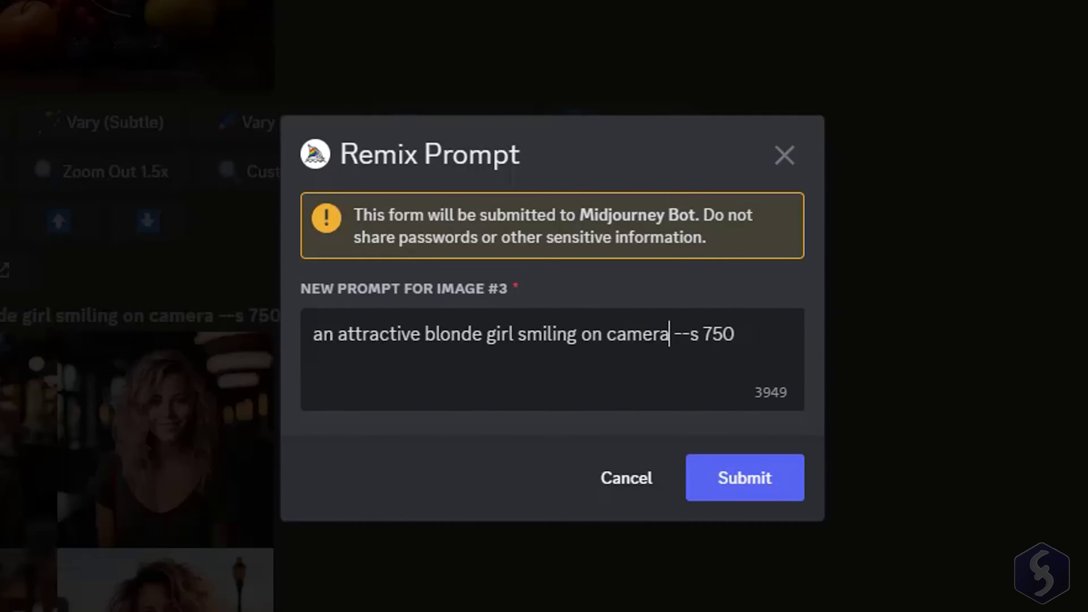
type(",")
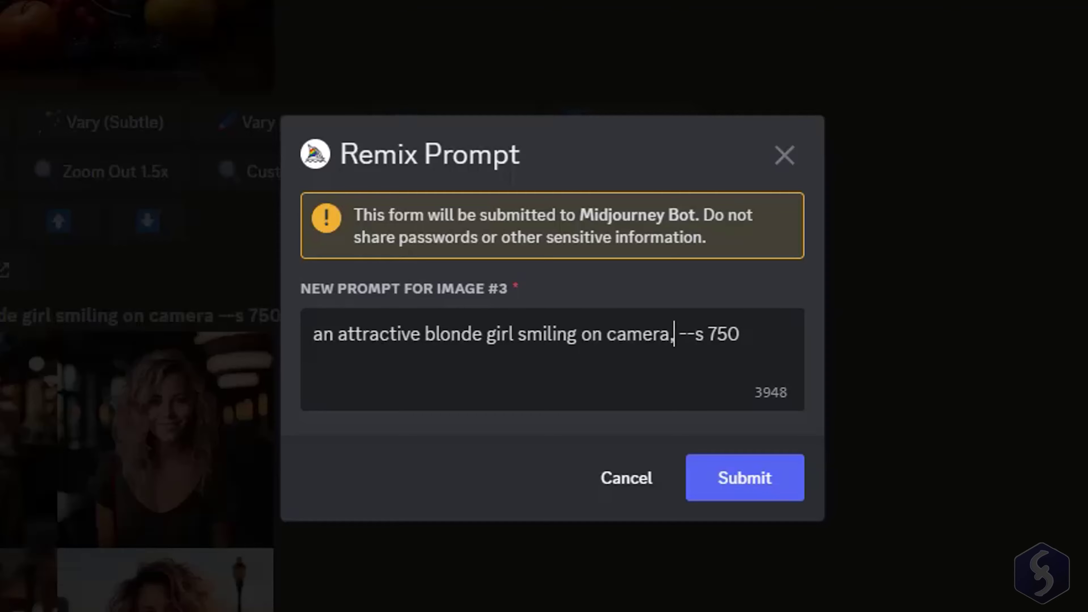
type(" colorful")
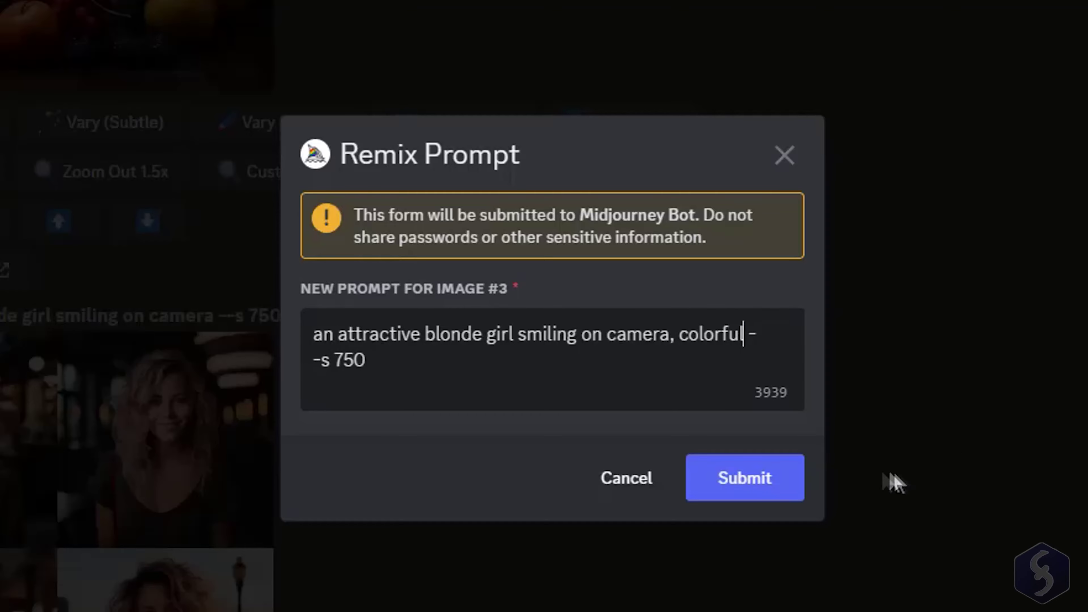
left_click(784, 492)
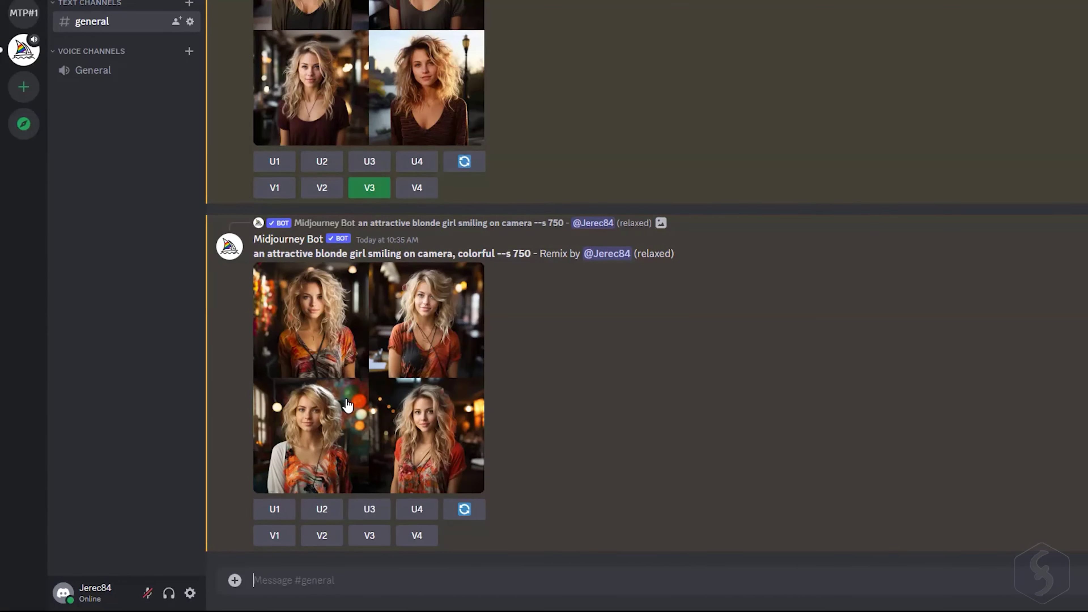
left_click(348, 405)
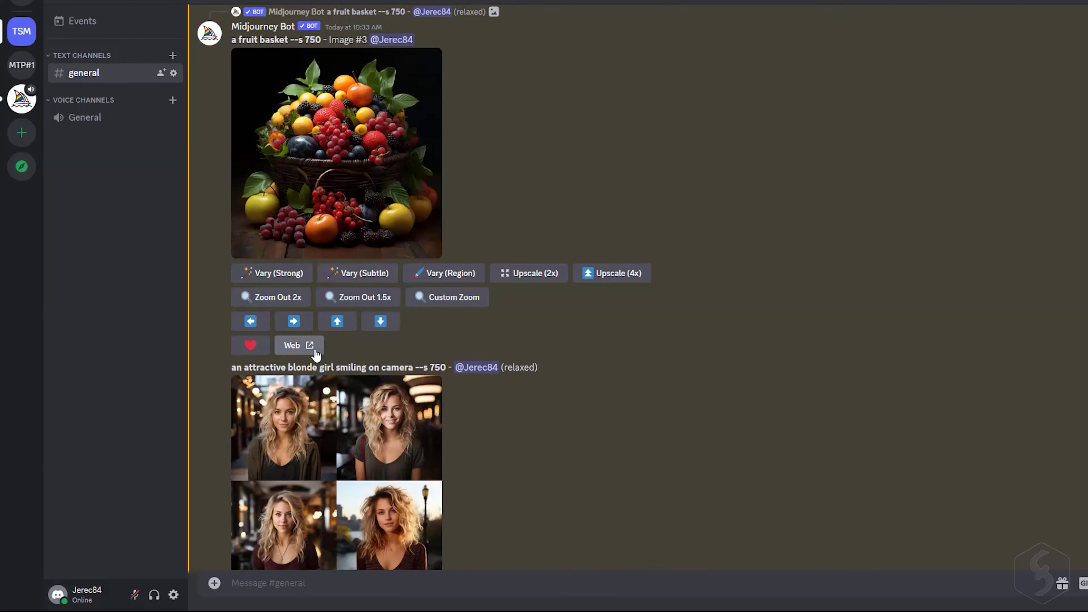
- Download the upscaled fruit basket image from Midjourney's website as fruitbasket.png
left_click(313, 347)
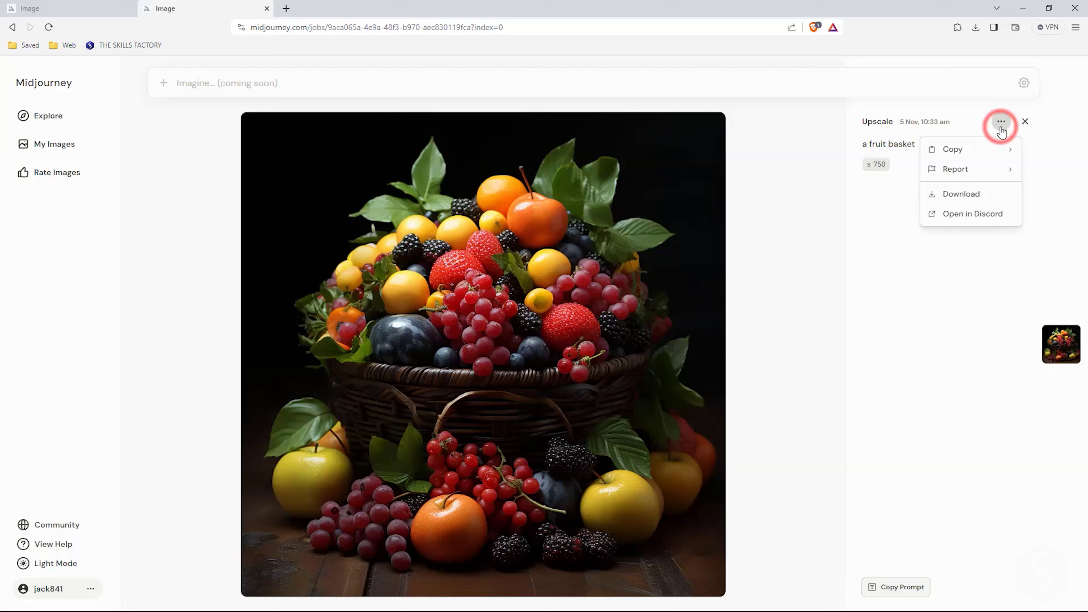
left_click(972, 195)
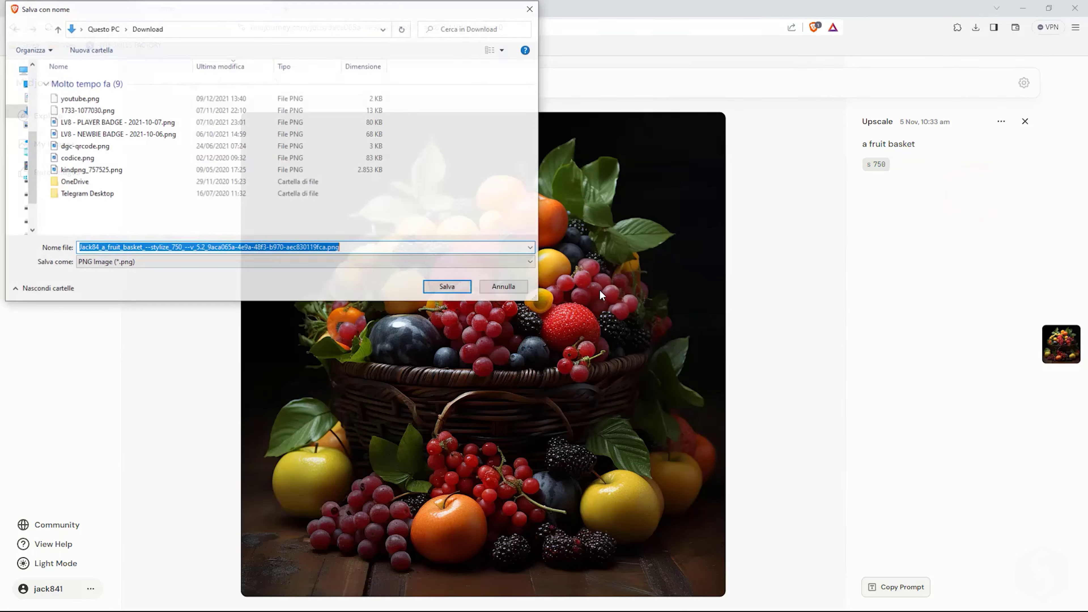
type("fruitbasket")
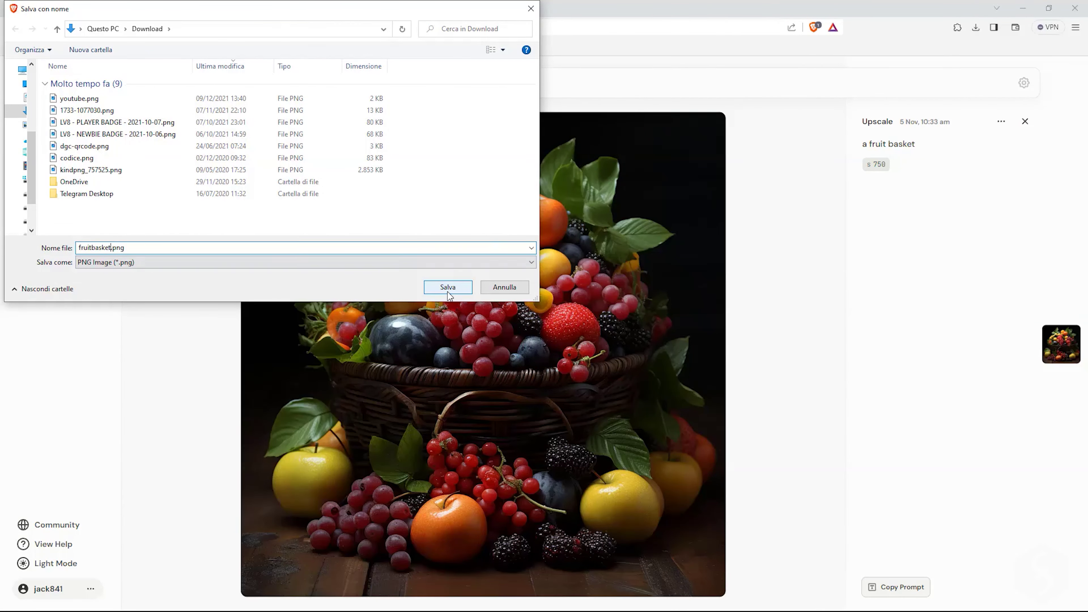
left_click(447, 292)
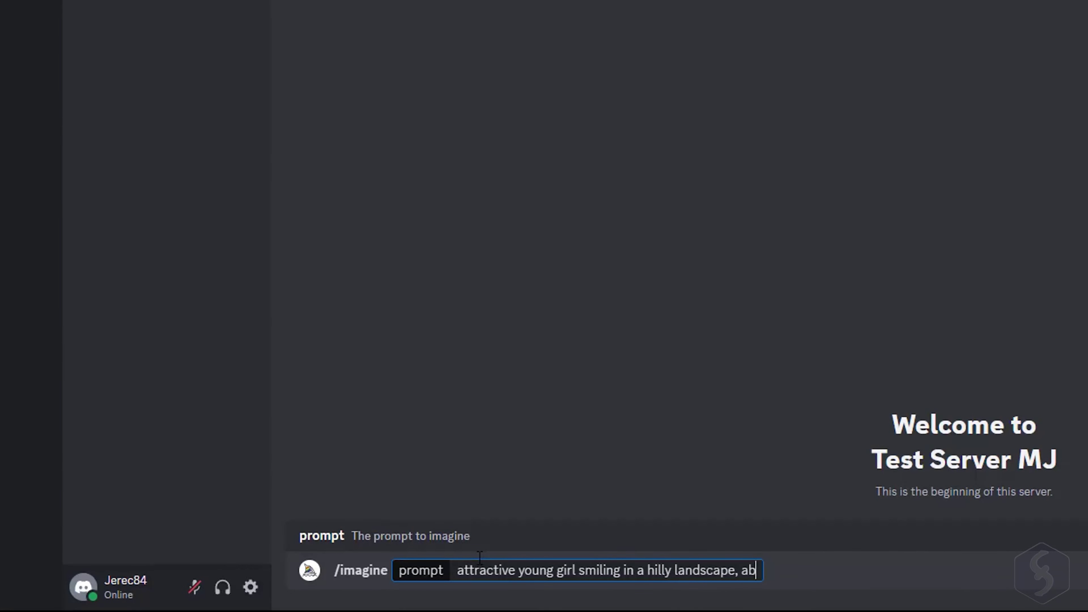
- Send the 'landscape, abstract, colored' girl prompt, then remix image 2 as realistic, black and white
type(", colored")
key("Return")
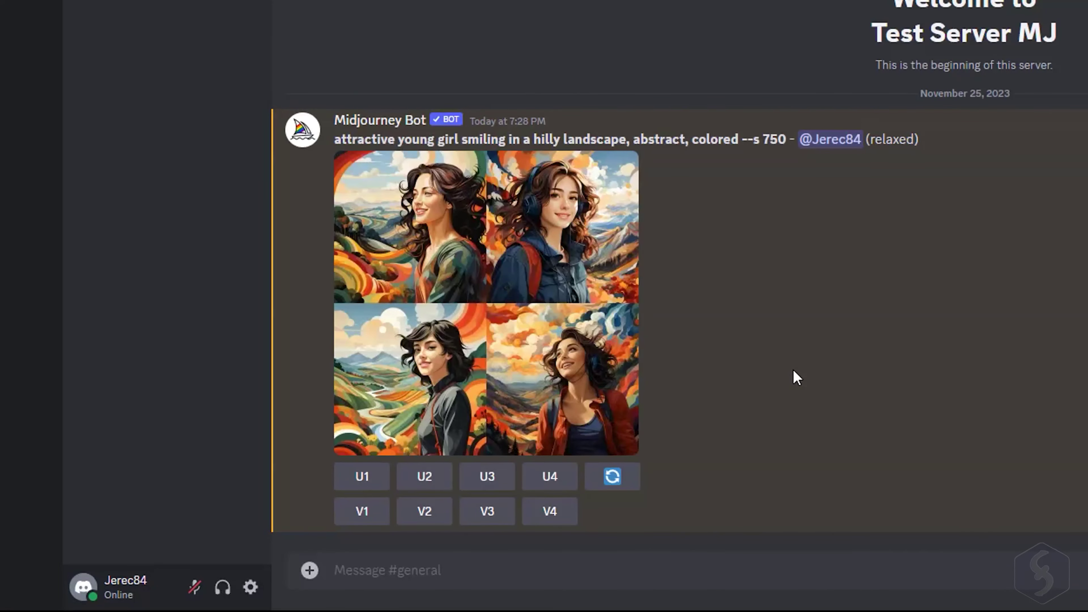
left_click(425, 517)
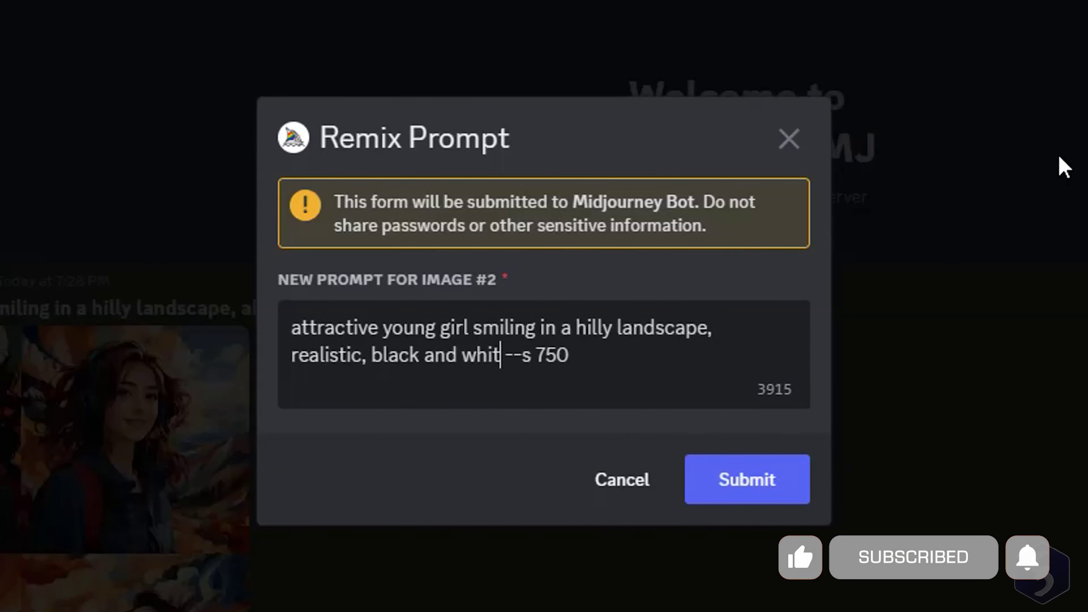
type("e")
left_click(759, 472)
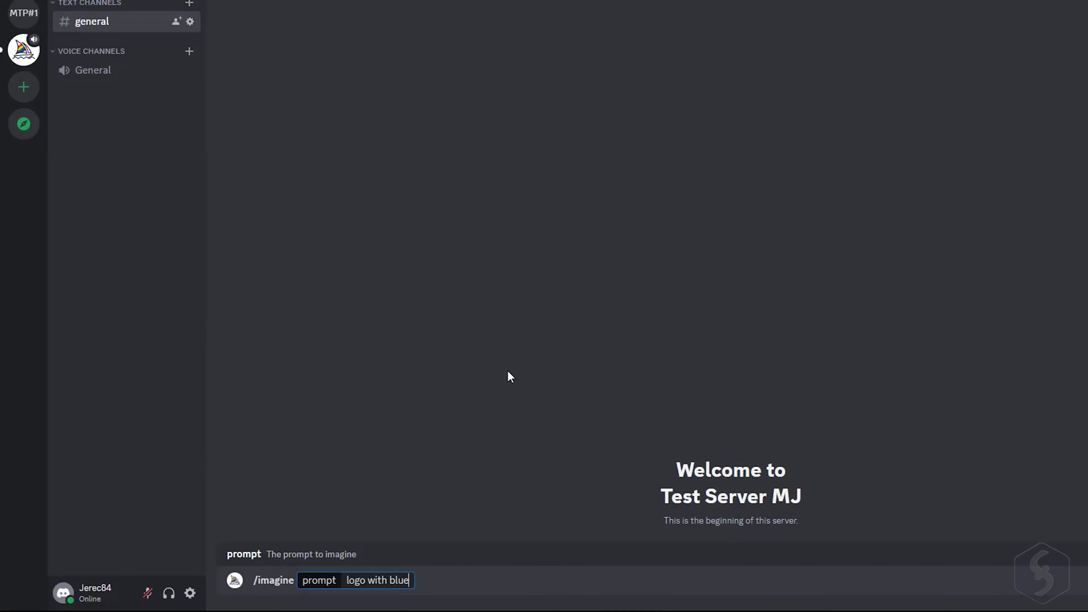
- Send /imagine prompts for a blue T-letter vector logo and a 'DATA' red fantasy logo
type("kground and")
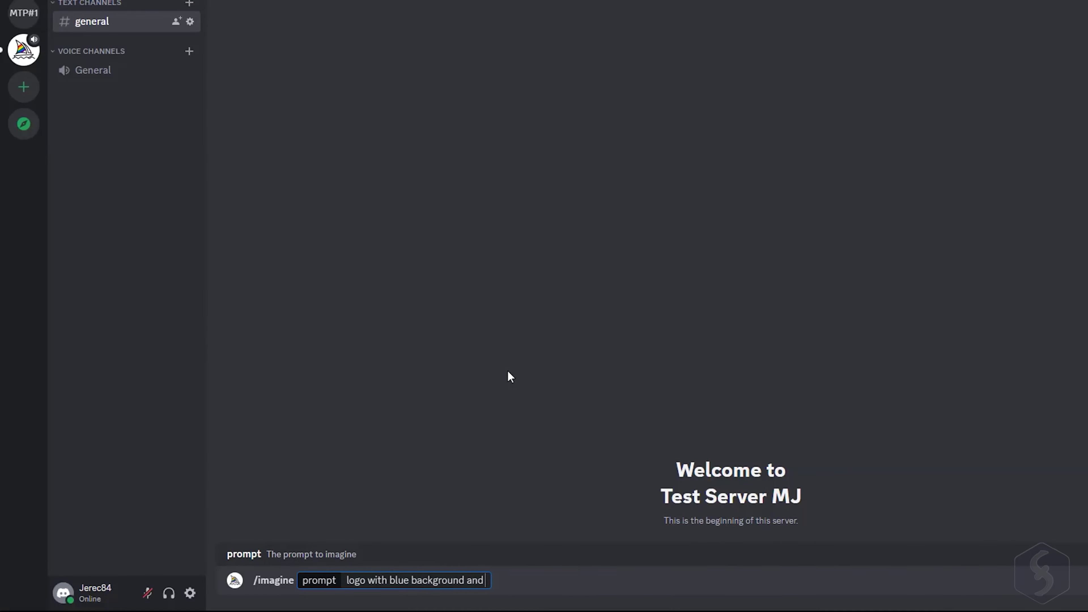
type(" T letter, vector image")
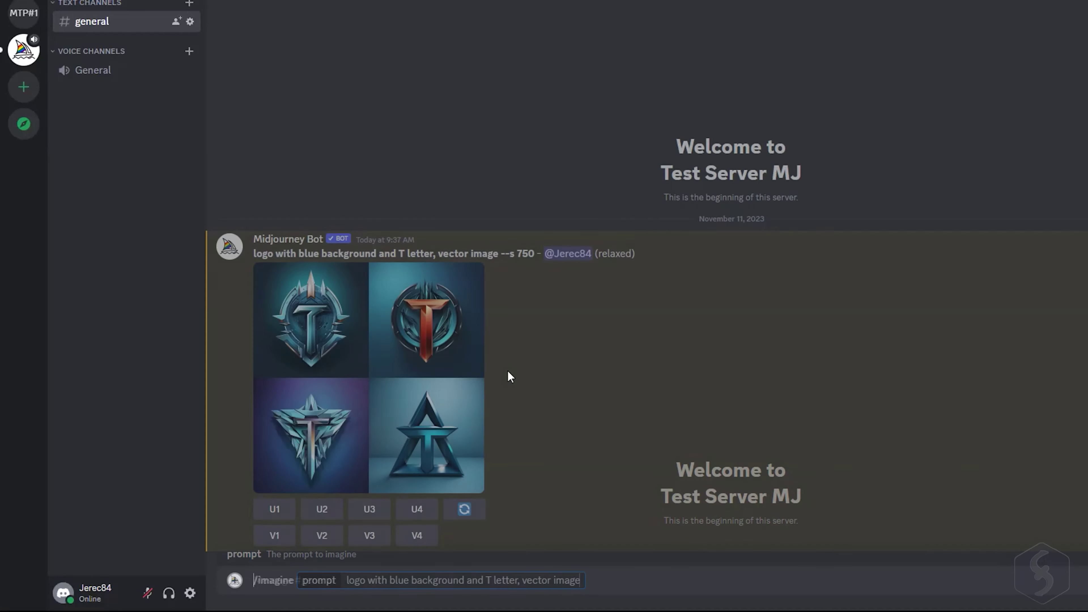
type("\"DATA\" in a red fantasy")
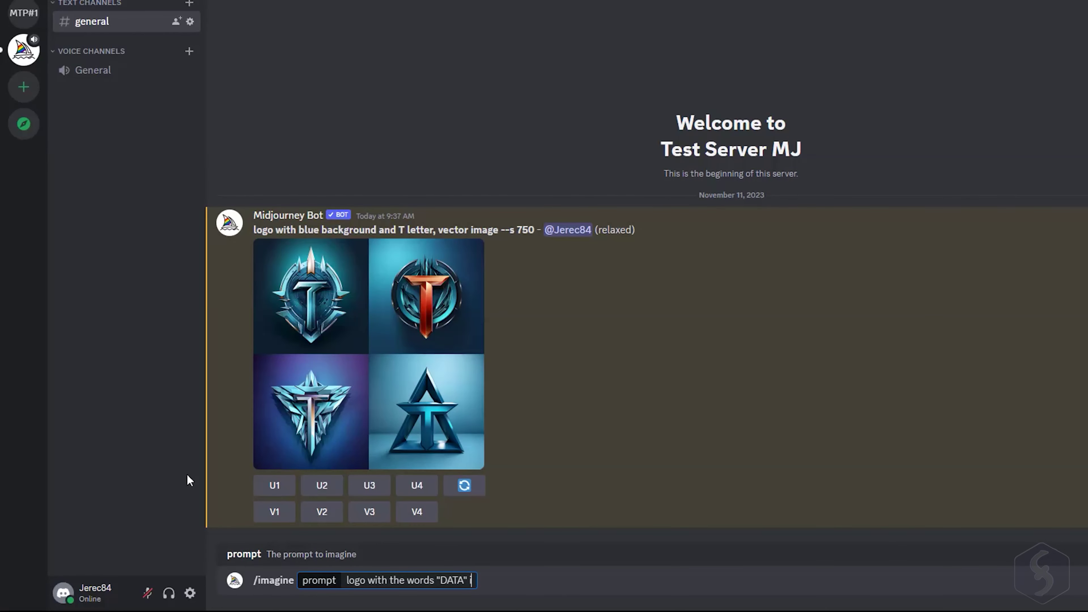
type(" background")
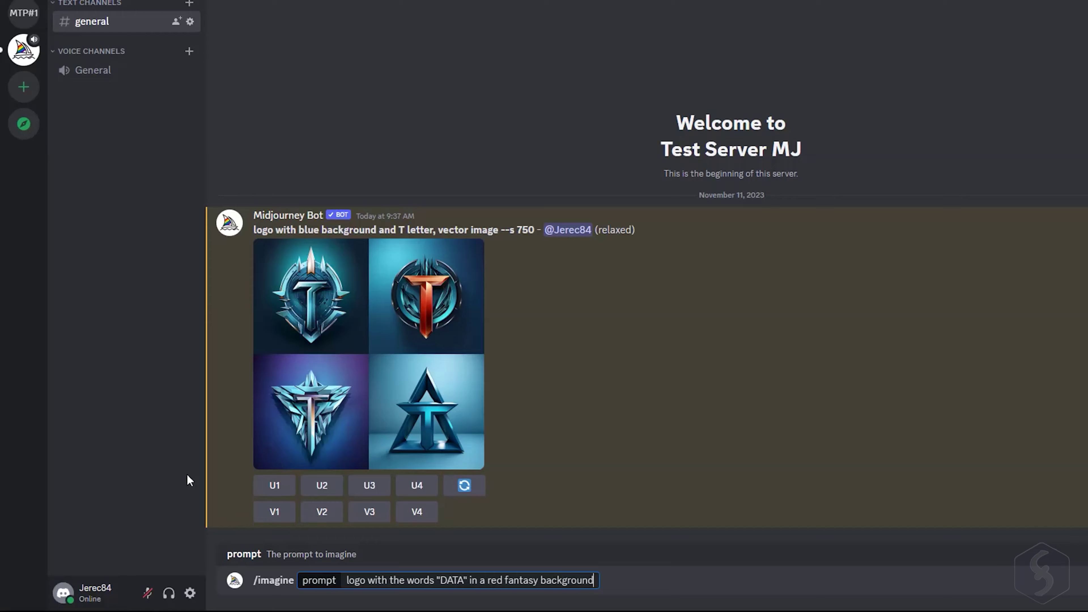
key("Return")
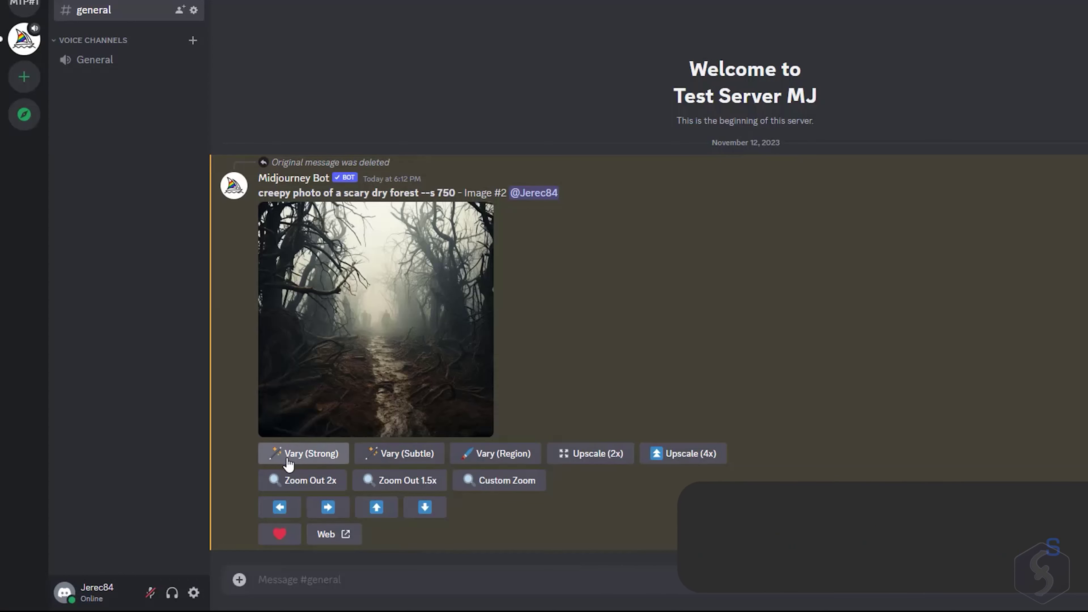
- Make a strong variation of the forest image with ', colorful' added, and view the grid
left_click(320, 463)
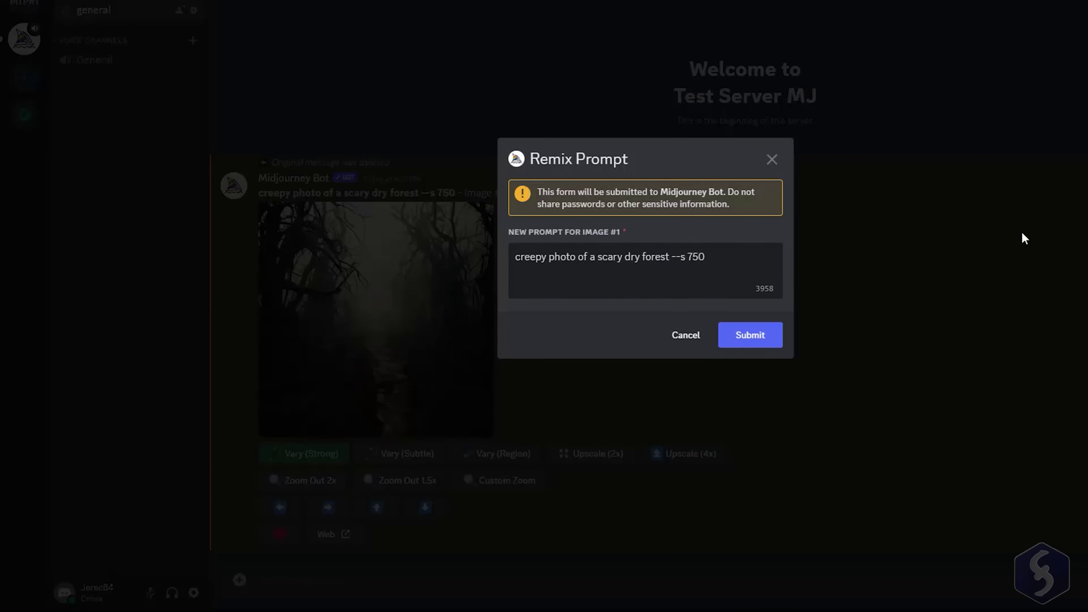
type(", colorful")
left_click(762, 334)
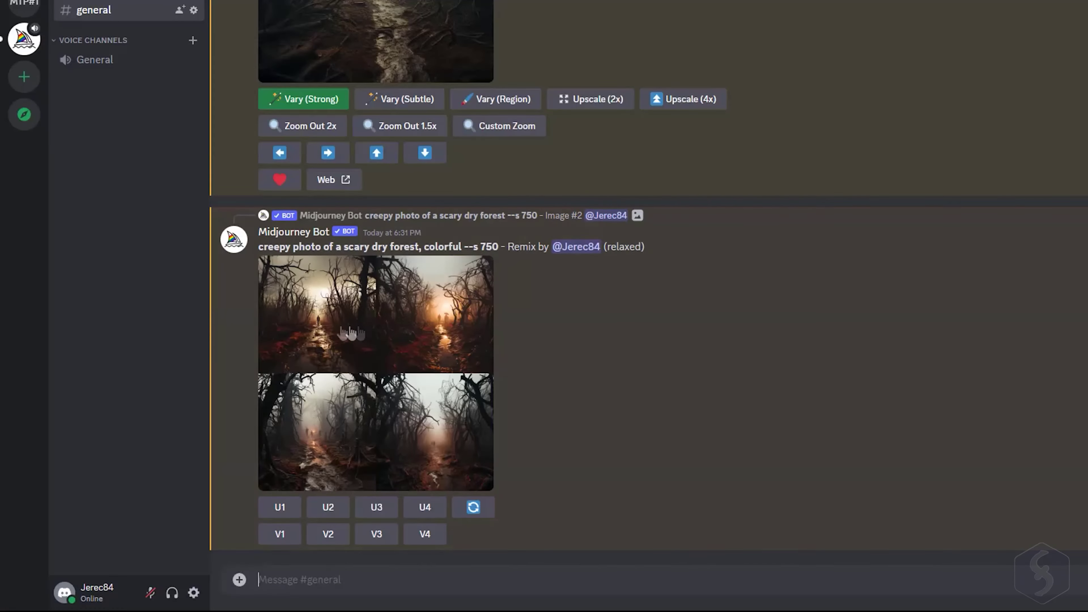
left_click(395, 333)
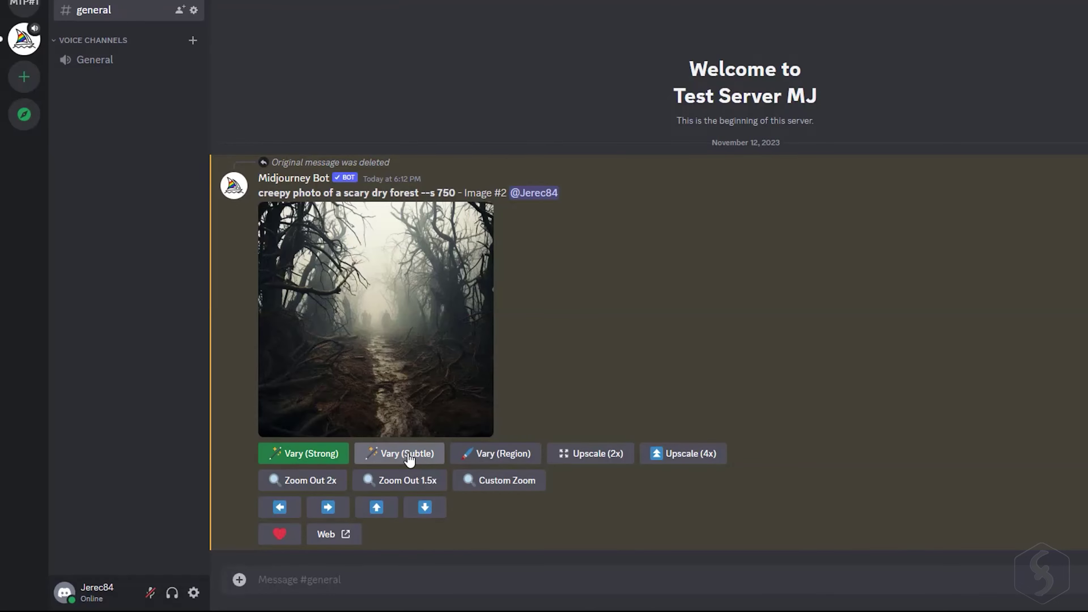
- Make a subtle variation with 'with sun' added to the prompt, and view the grid
left_click(409, 458)
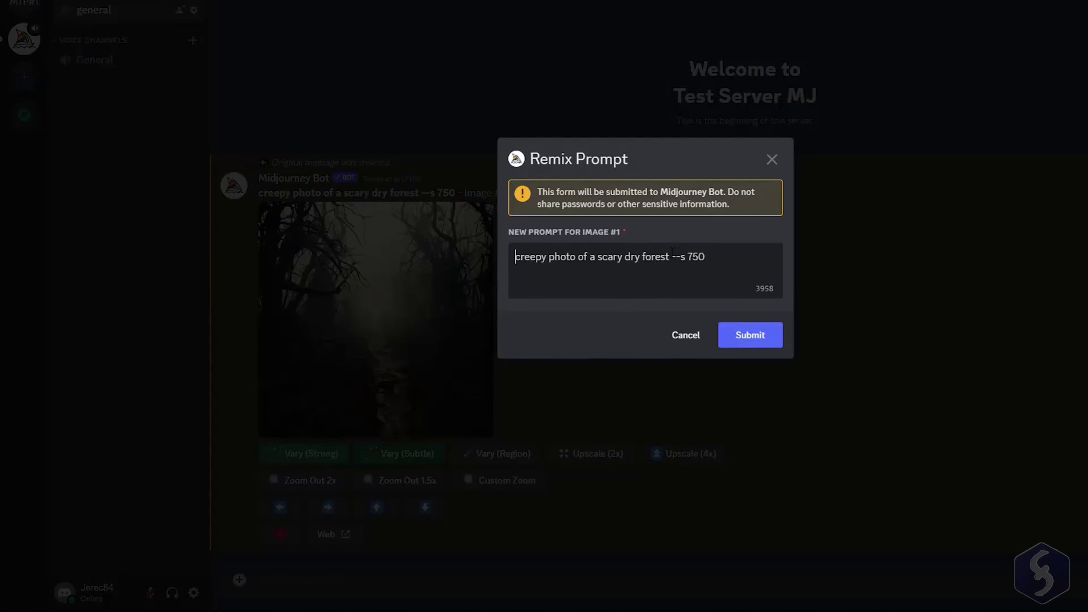
left_click(670, 257)
type("with sun")
left_click(758, 334)
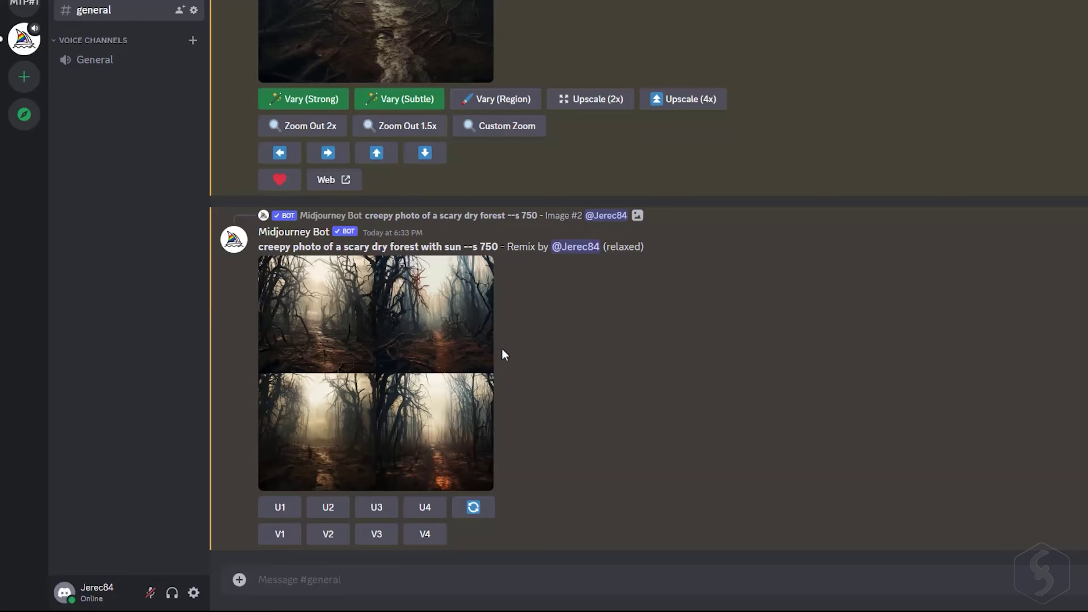
left_click(440, 349)
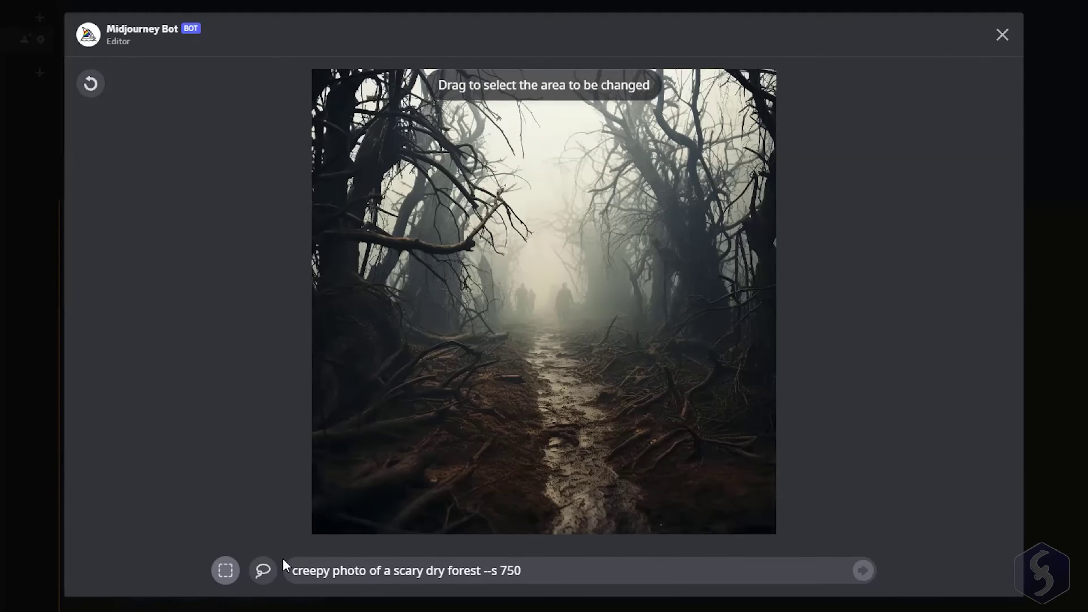
- Regenerate a rectangle above the forest path with the prompt 'ghost in the mist' and view results
left_click(226, 579)
left_click_drag(497, 242, 599, 334)
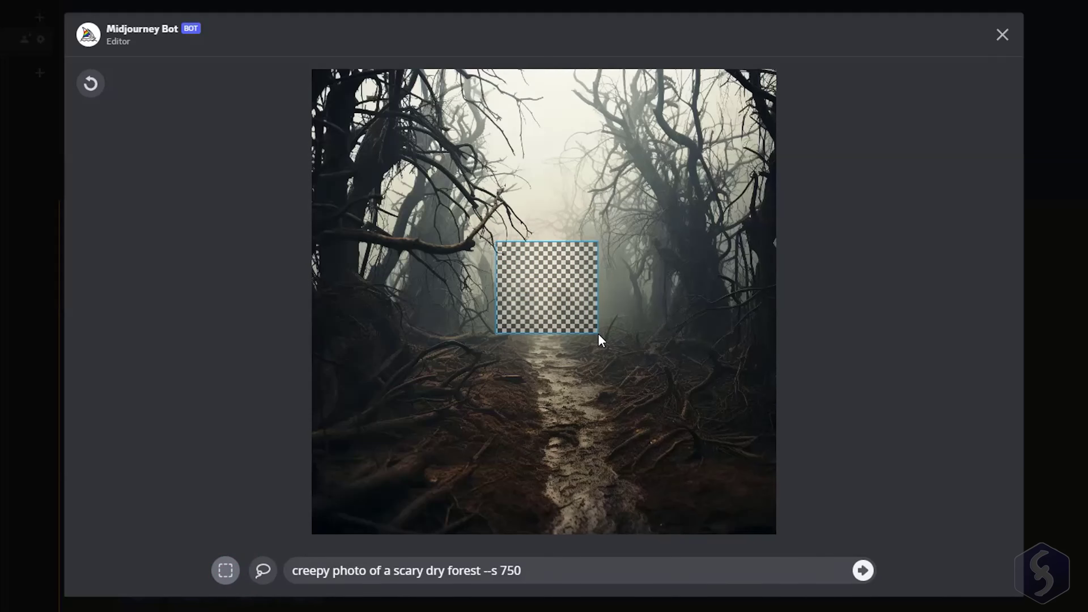
left_click_drag(292, 571, 483, 571)
type("ghost in the mist")
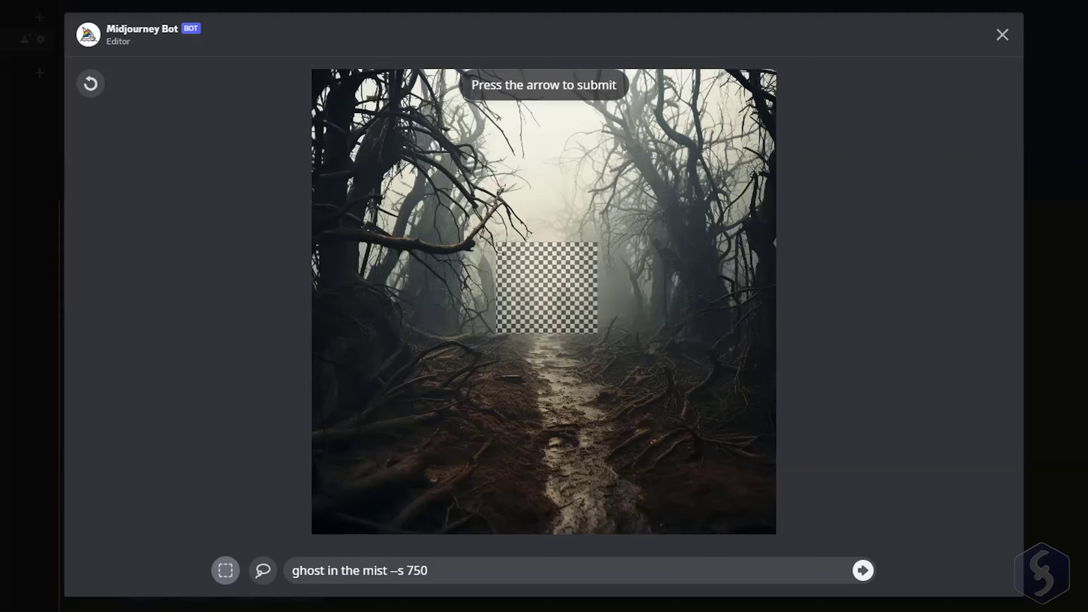
left_click(868, 576)
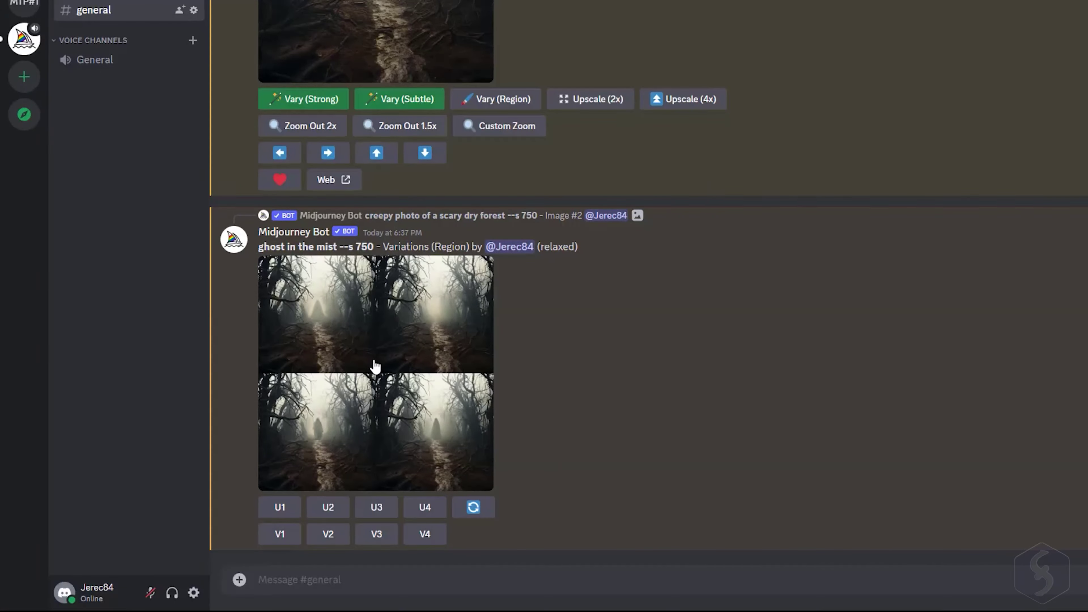
left_click(376, 360)
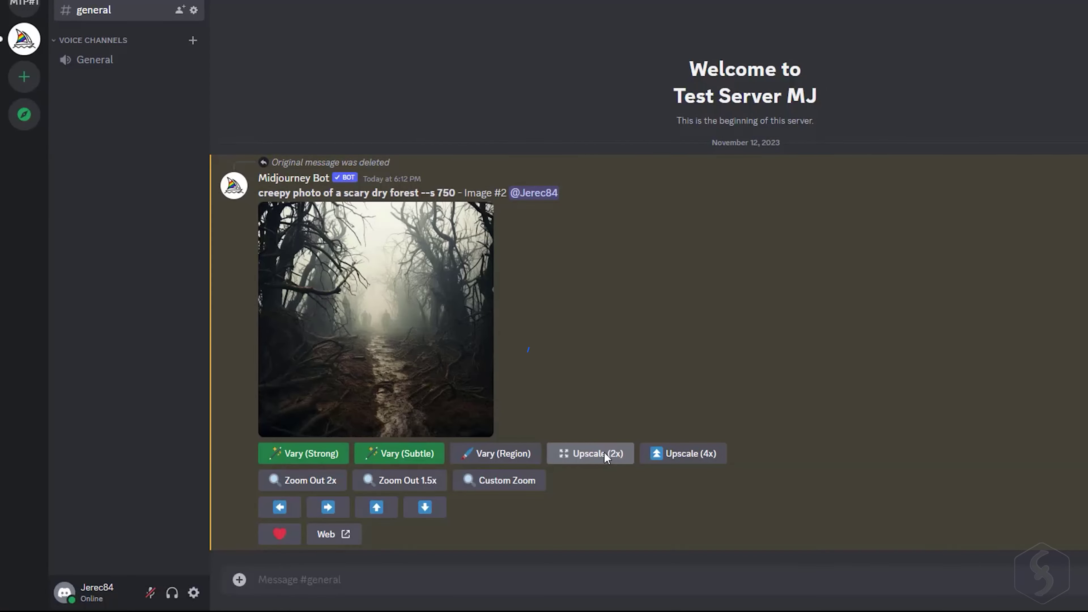
- Upscale the forest image 2x and generate a 2x zoomed-out grid, viewing each
left_click(605, 455)
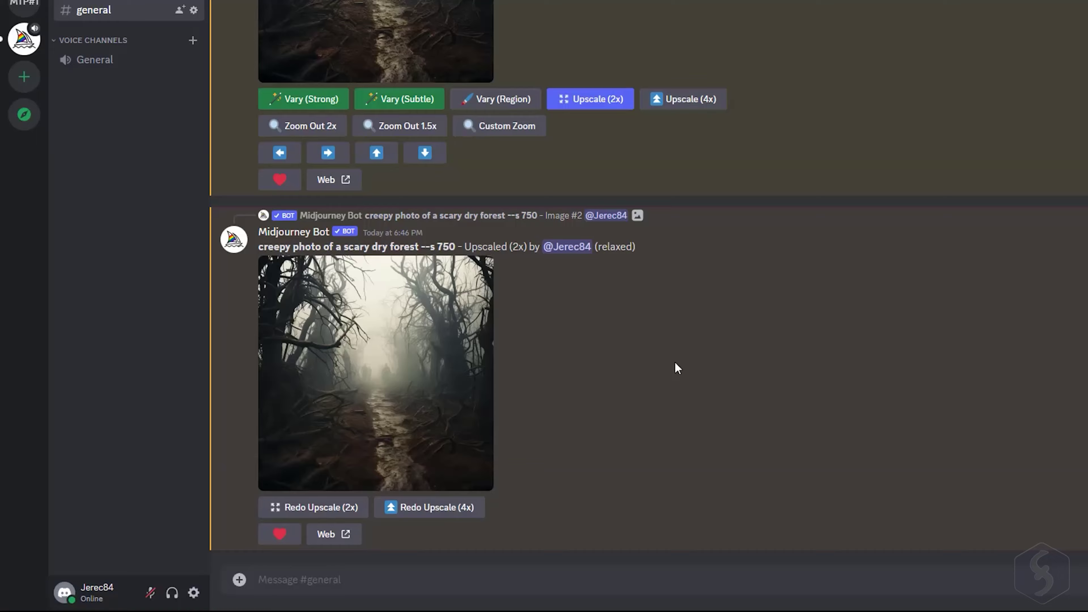
left_click(424, 390)
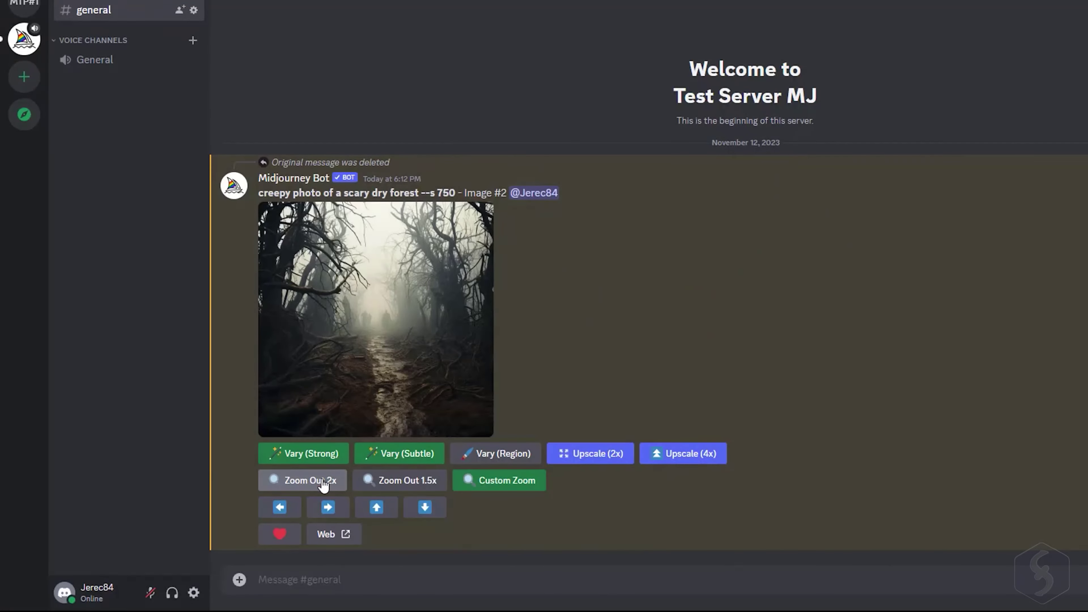
left_click(322, 481)
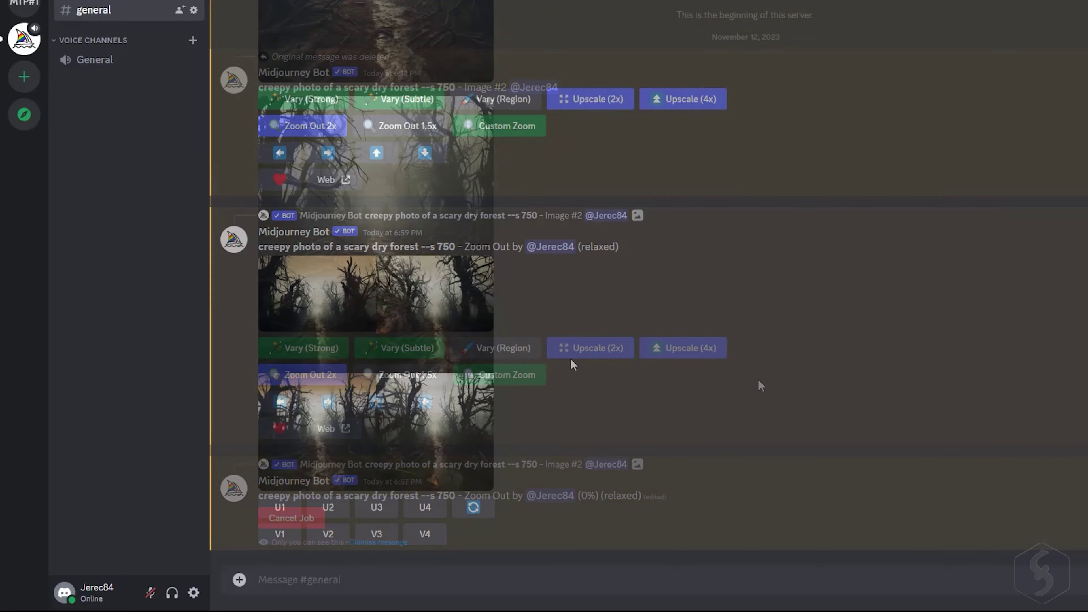
left_click(422, 343)
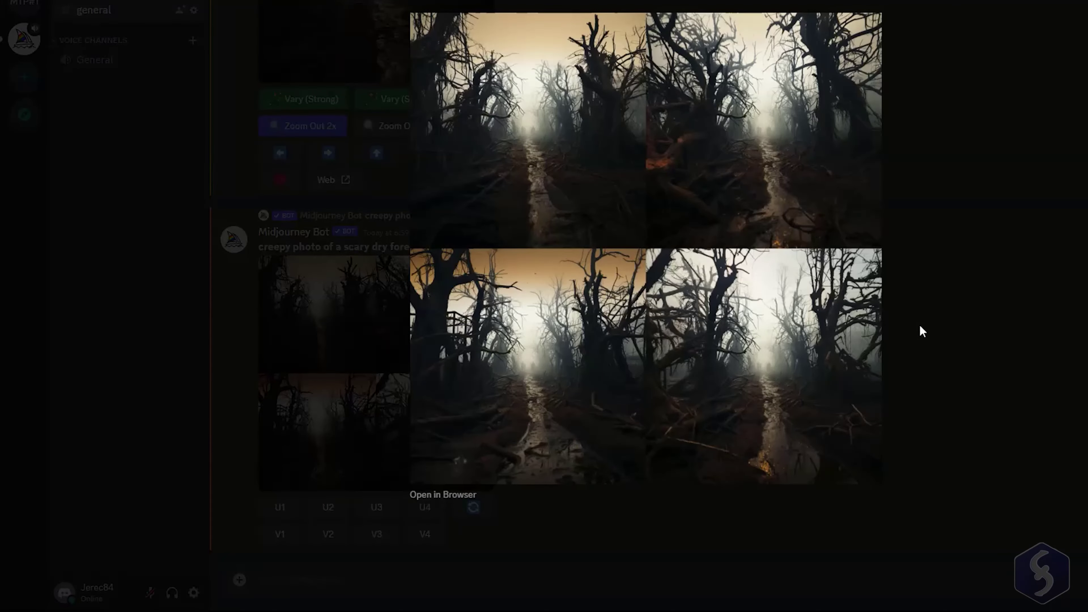
- Pan the forest image to the right and view the widened grid
left_click(920, 326)
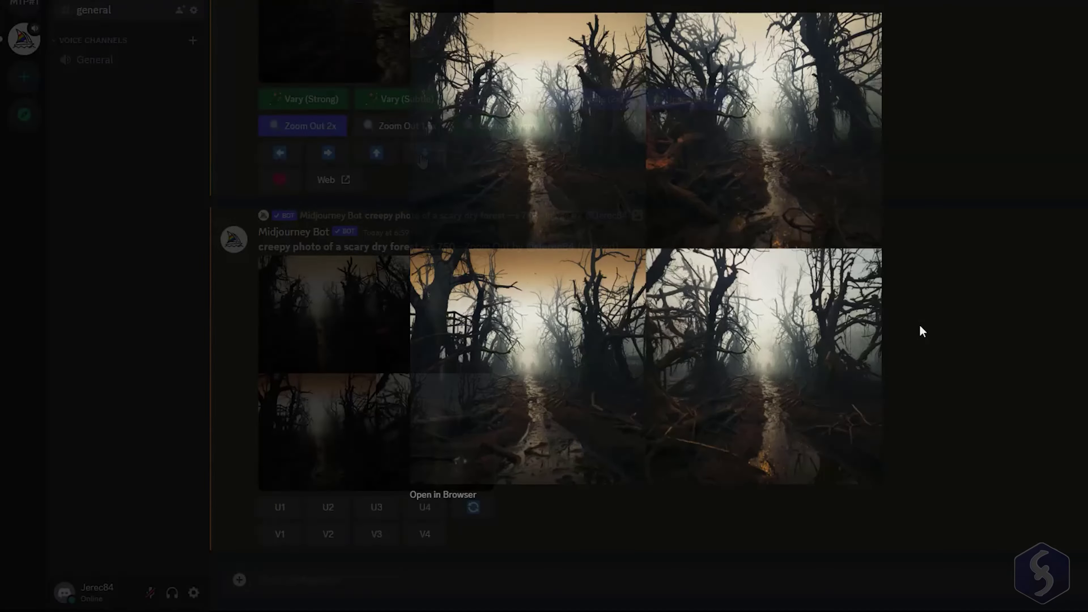
left_click(328, 152)
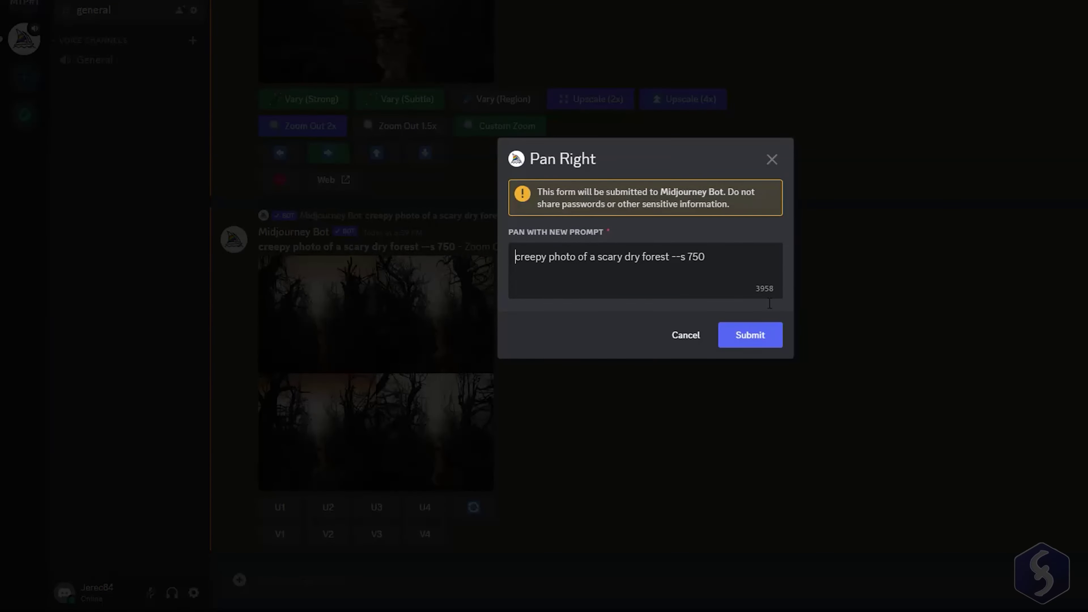
left_click(753, 343)
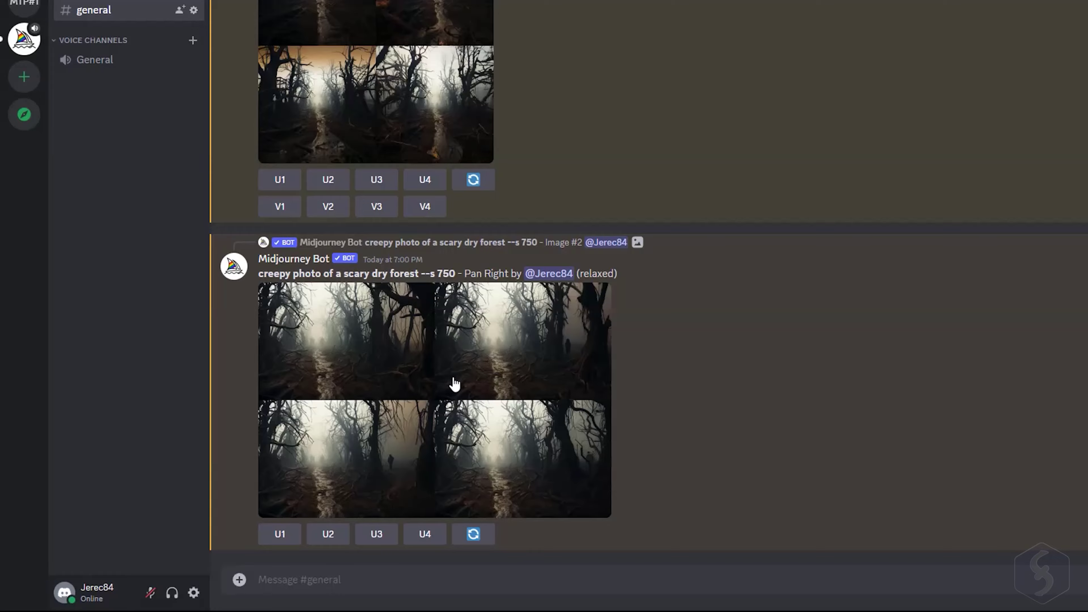
left_click(453, 379)
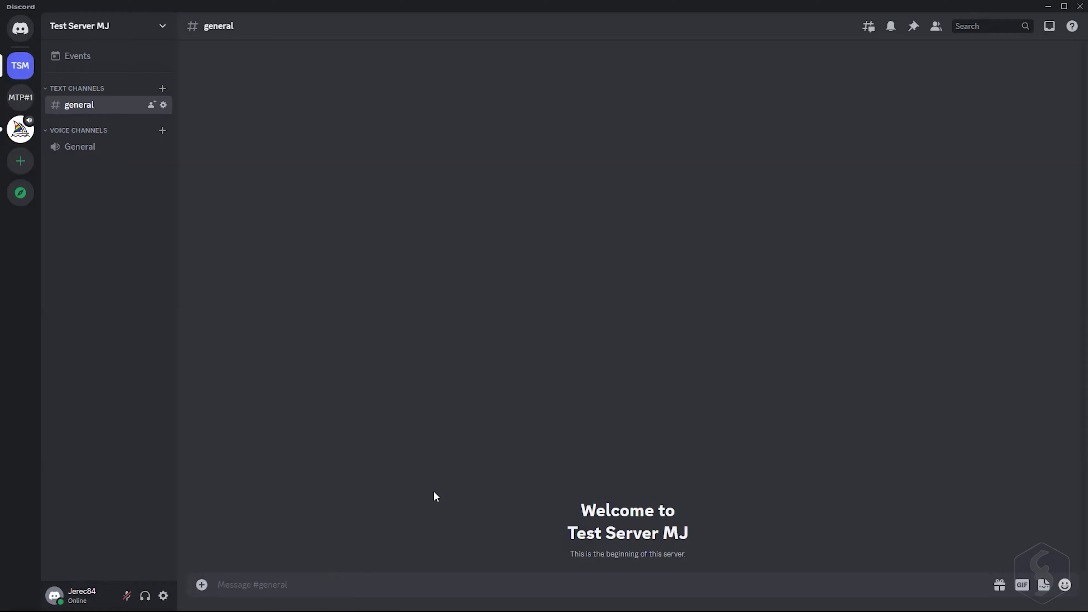
- Run /describe on the uploaded band.jpg photo
type("/descr")
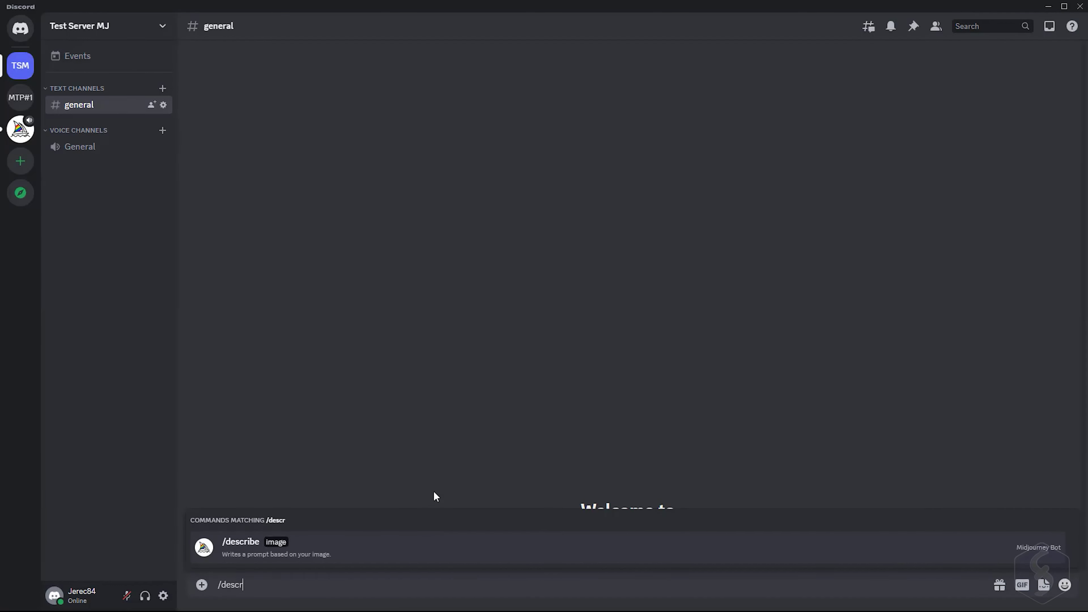
key("Tab")
left_click(292, 488)
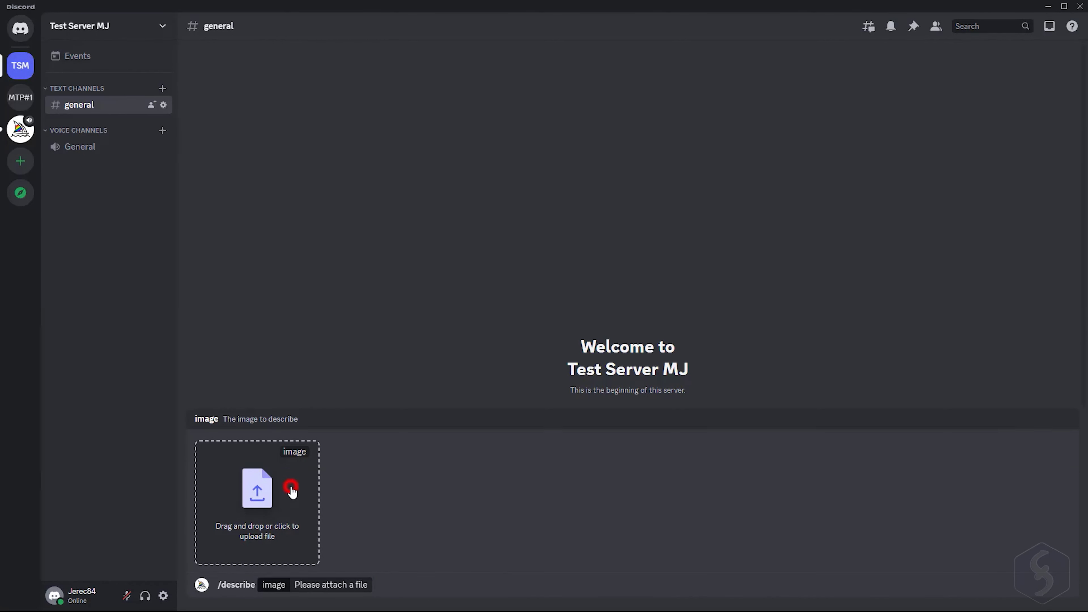
double_click(73, 107)
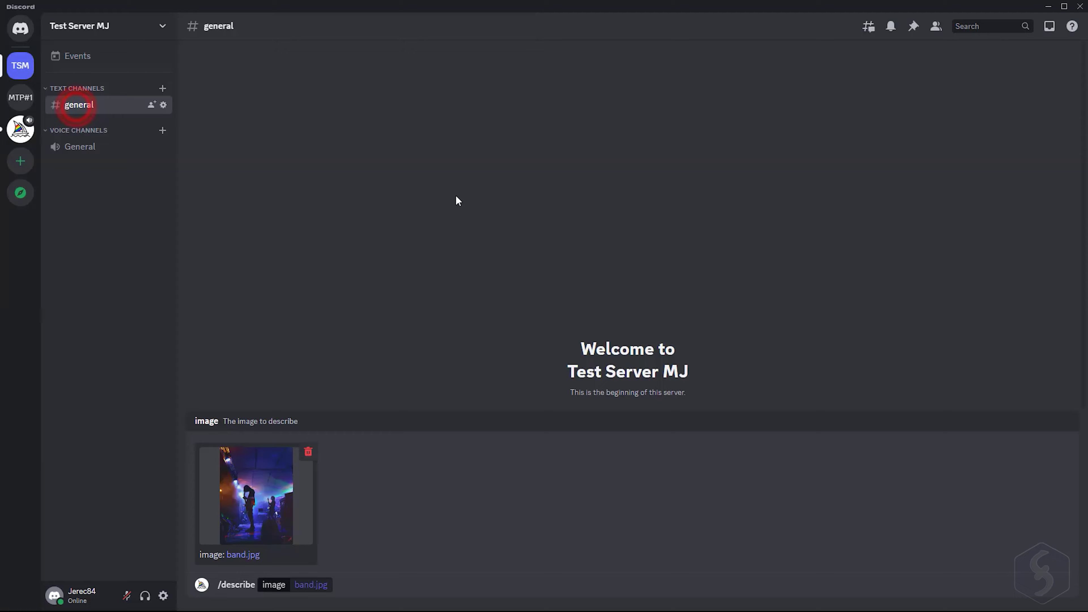
key("Return")
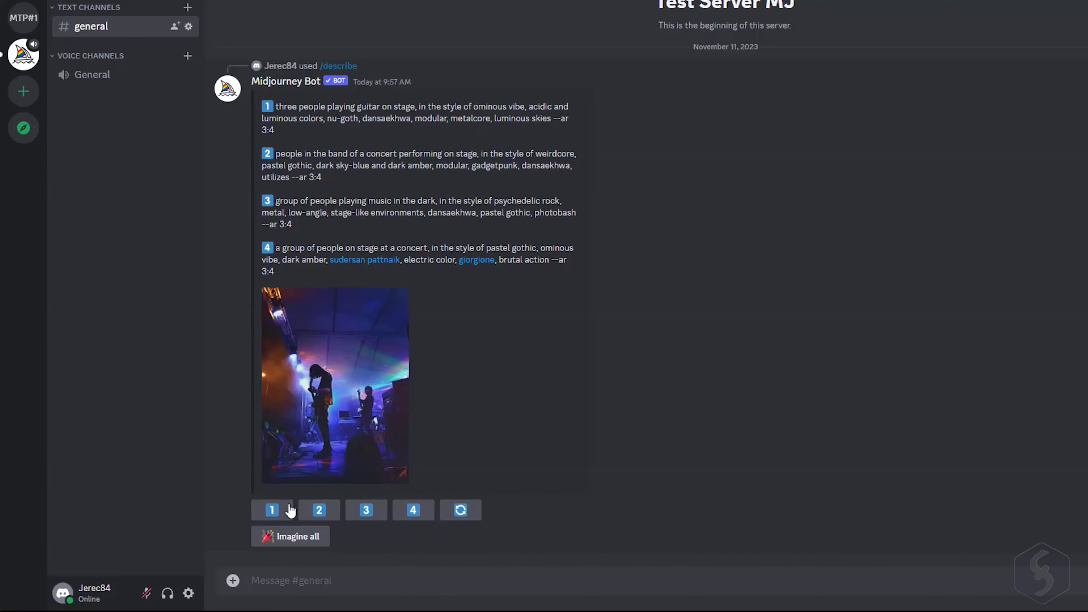
- Generate images from the first described prompt with --s 750 and view the guitar grid
left_click(273, 511)
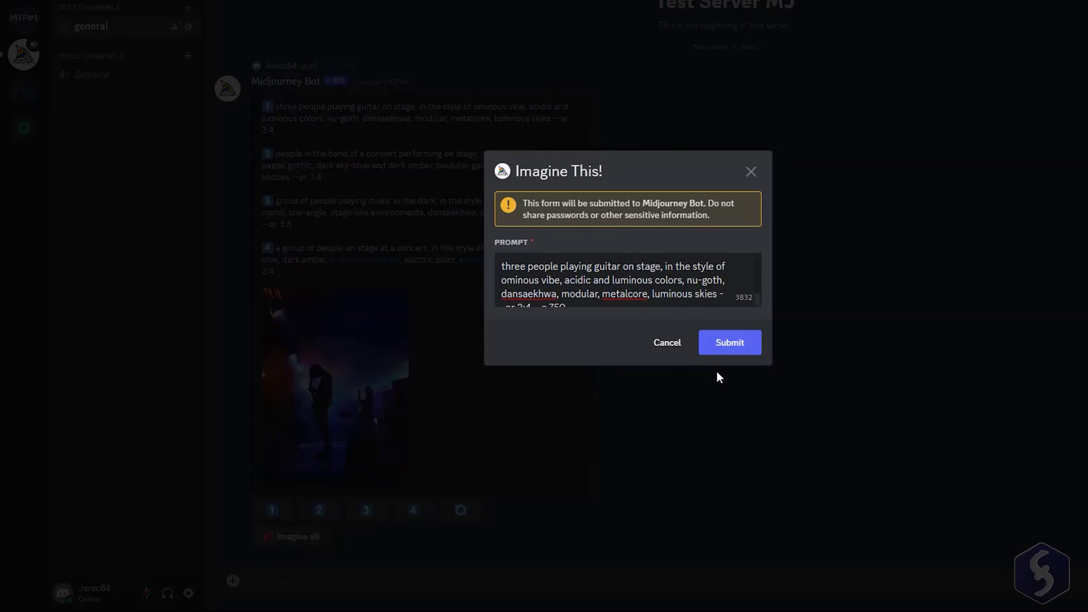
left_click(717, 348)
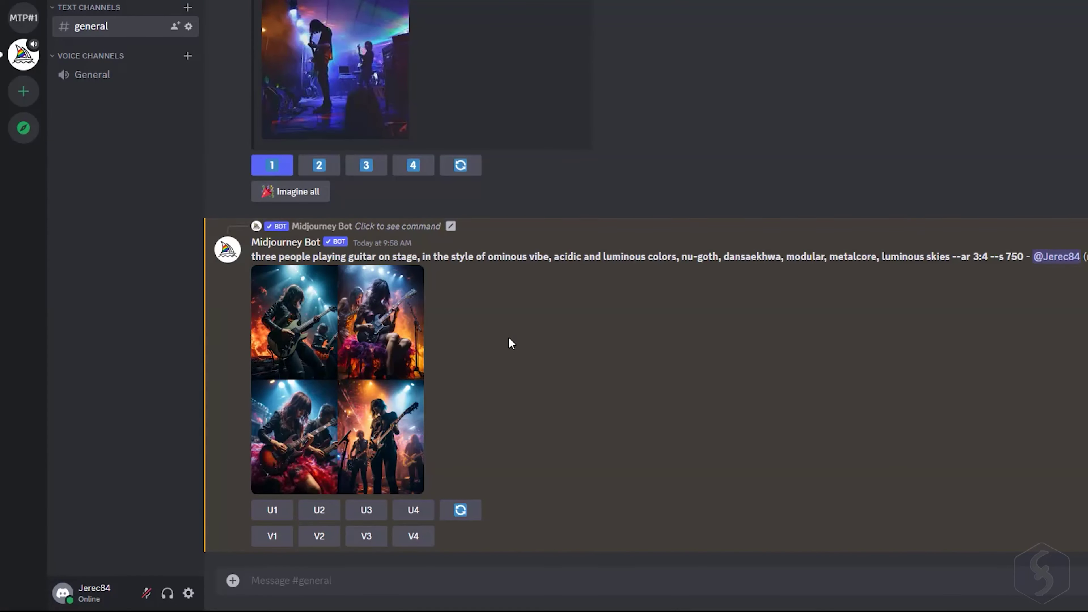
left_click(410, 353)
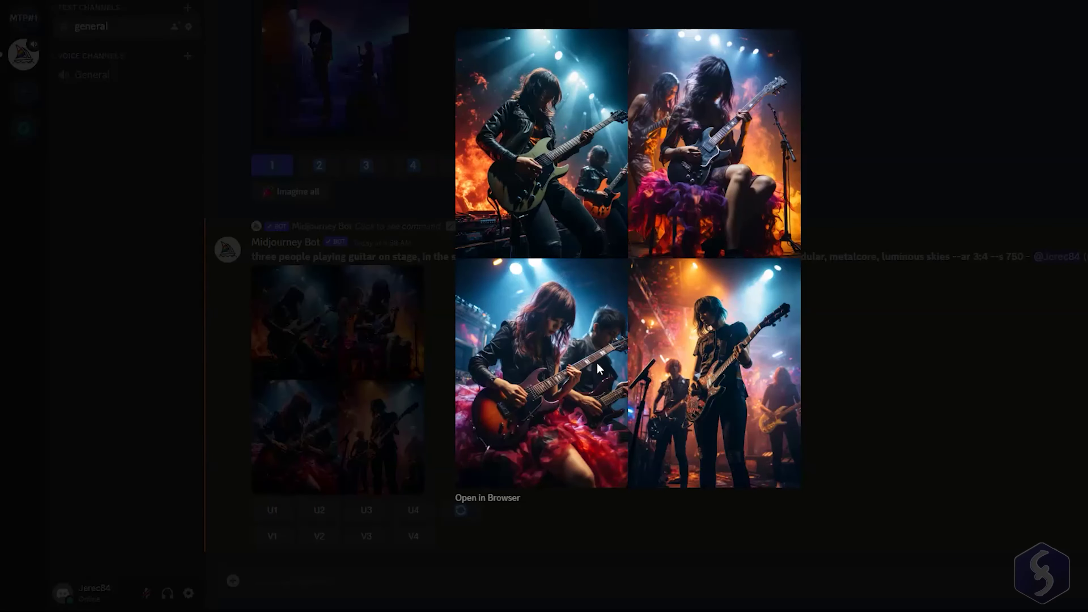
- Shorten the pasted second described prompt with /shorten
key("Escape")
type("/sho")
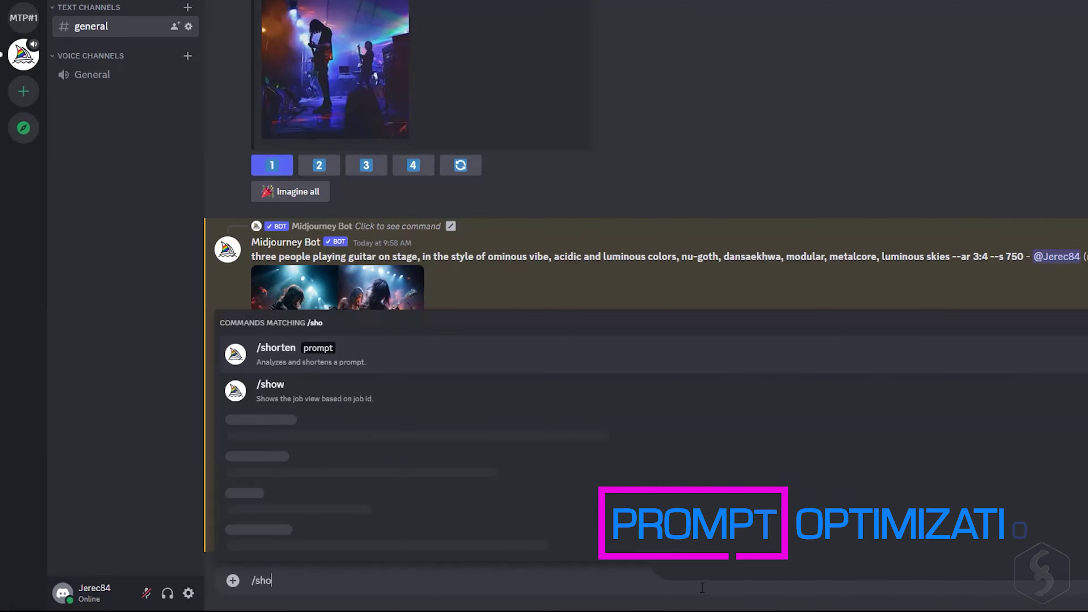
type("rten")
key("Tab")
type("people in the band of a concert performing on stage, in the style of weirdcore, pastel gothic, dark sky-blue and dark amber, modular, gadgetpunk, dansaekhwa, utilizes")
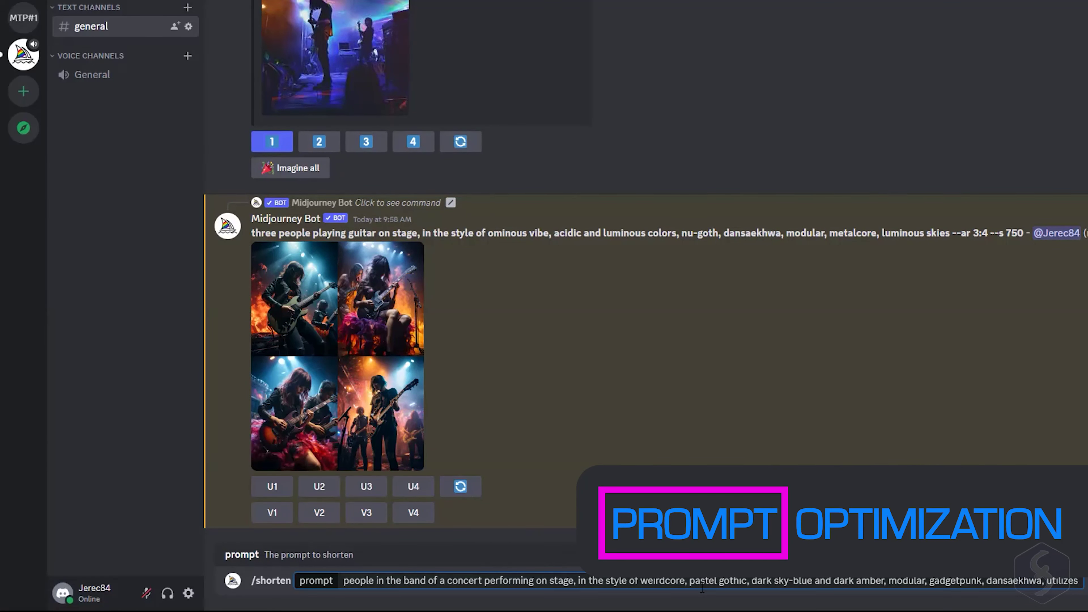
key("Return")
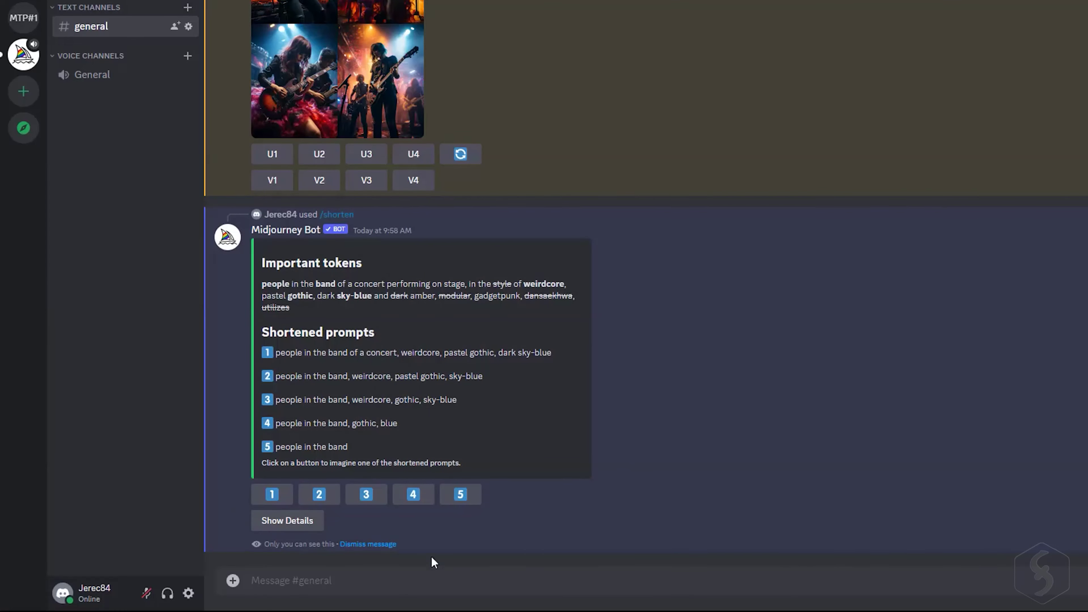
- Render the first shortened prompt and view the concert-crowd grid
left_click(272, 495)
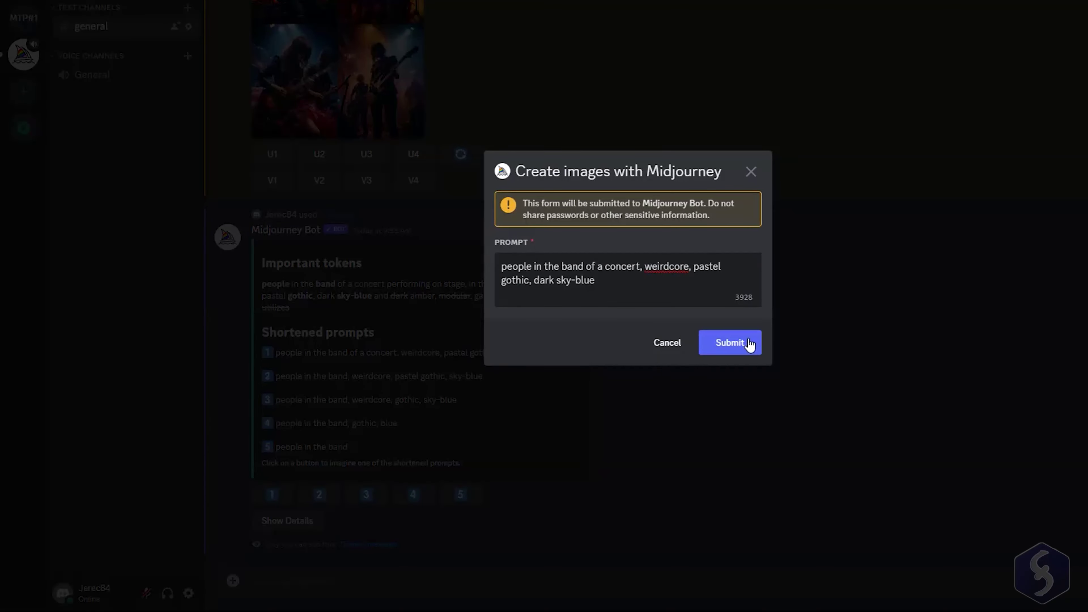
left_click(730, 343)
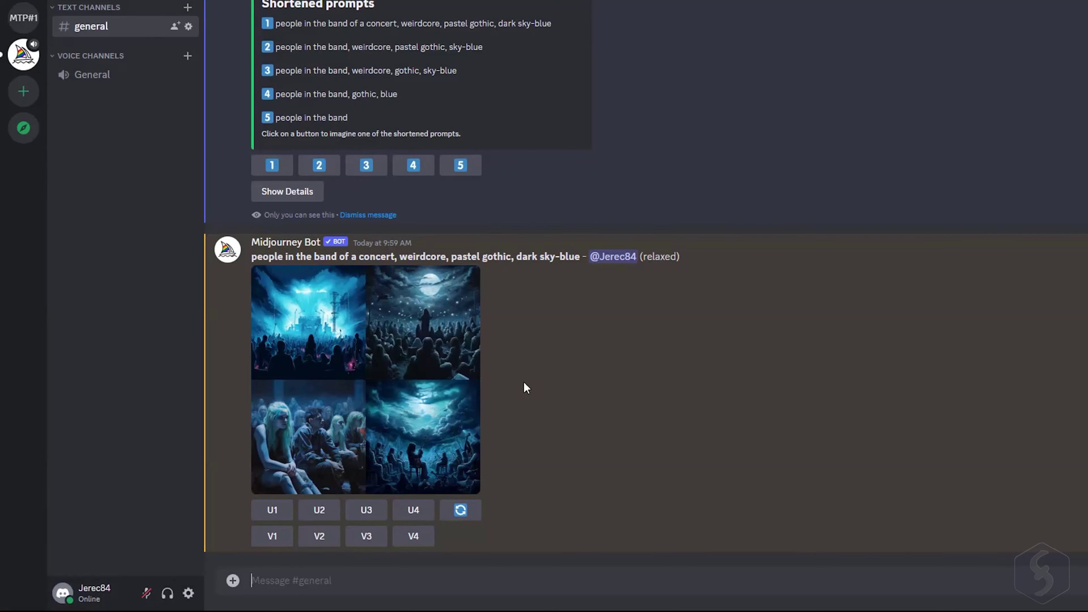
left_click(392, 394)
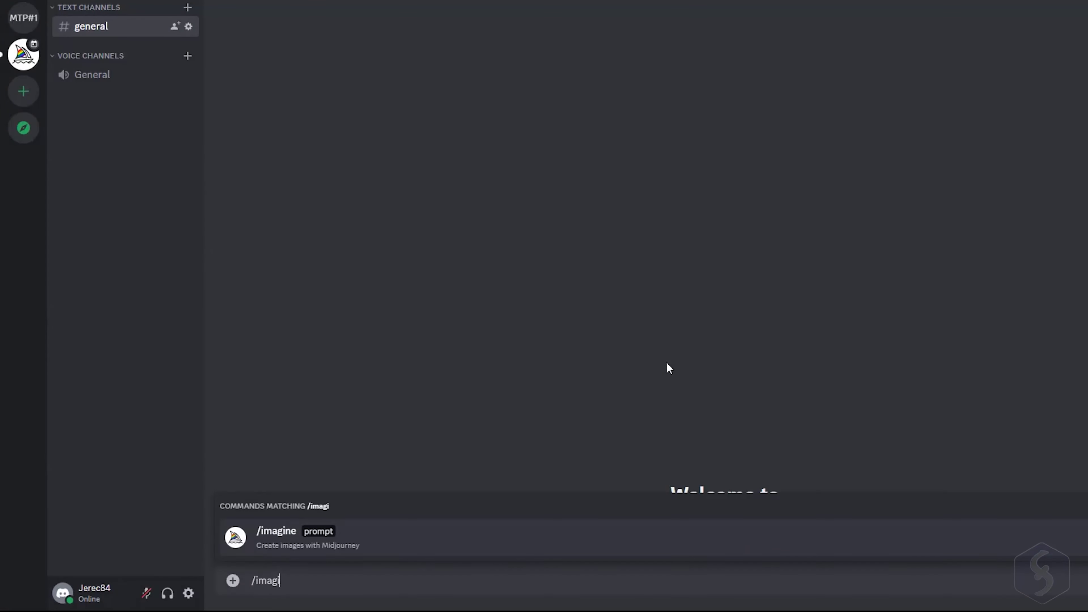
- Generate a grid for the bedclothes prompt and view it enlarged
key("Tab")
type("bed")
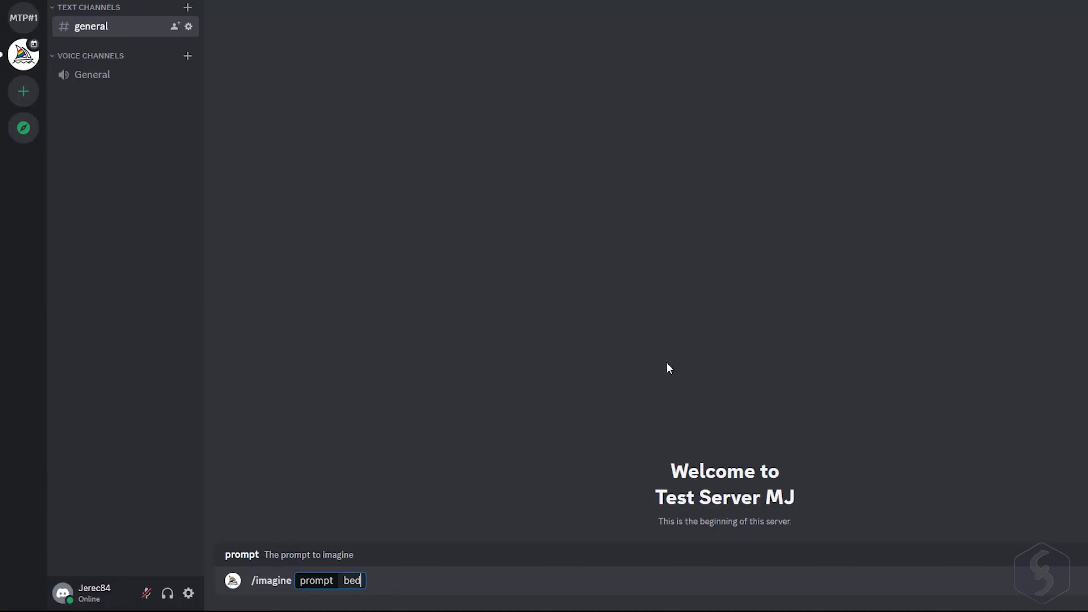
type("room")
key("Return")
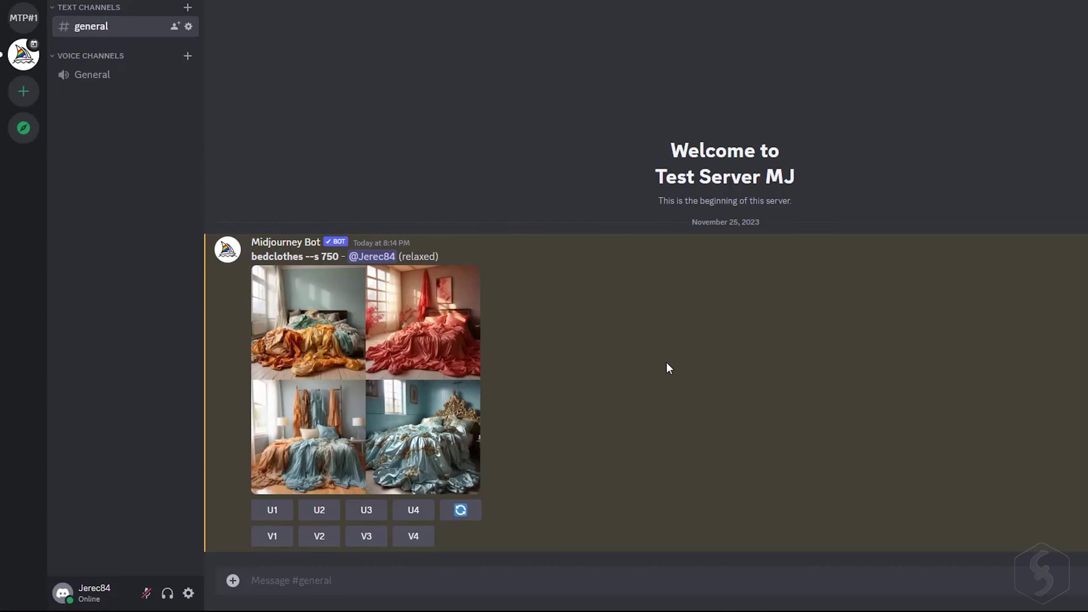
left_click(462, 363)
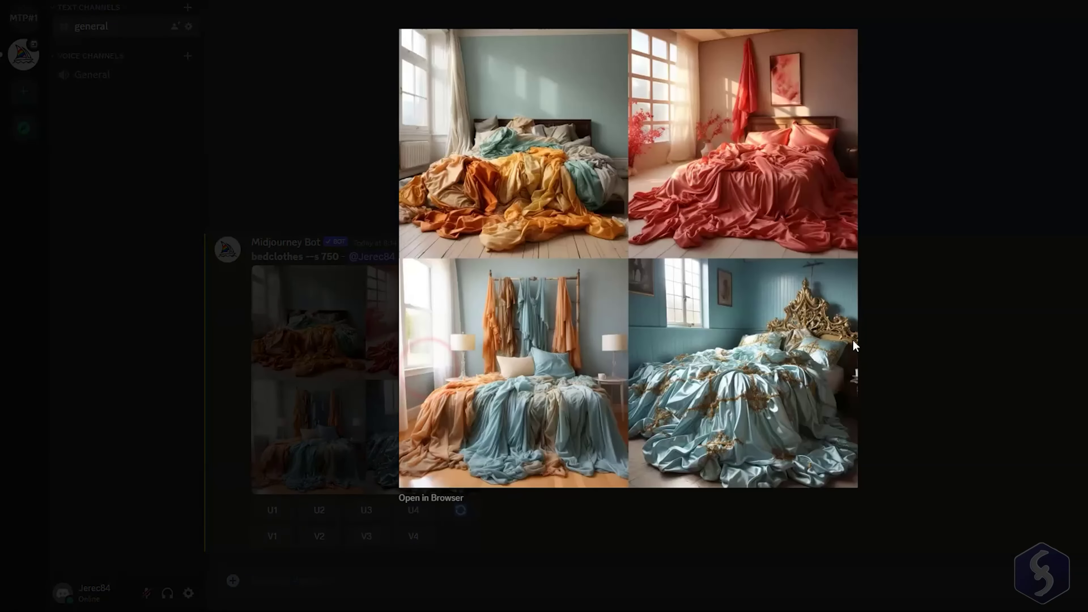
- Generate and view a grid for the multi-prompt 'bed:: clothes'
left_click(941, 342)
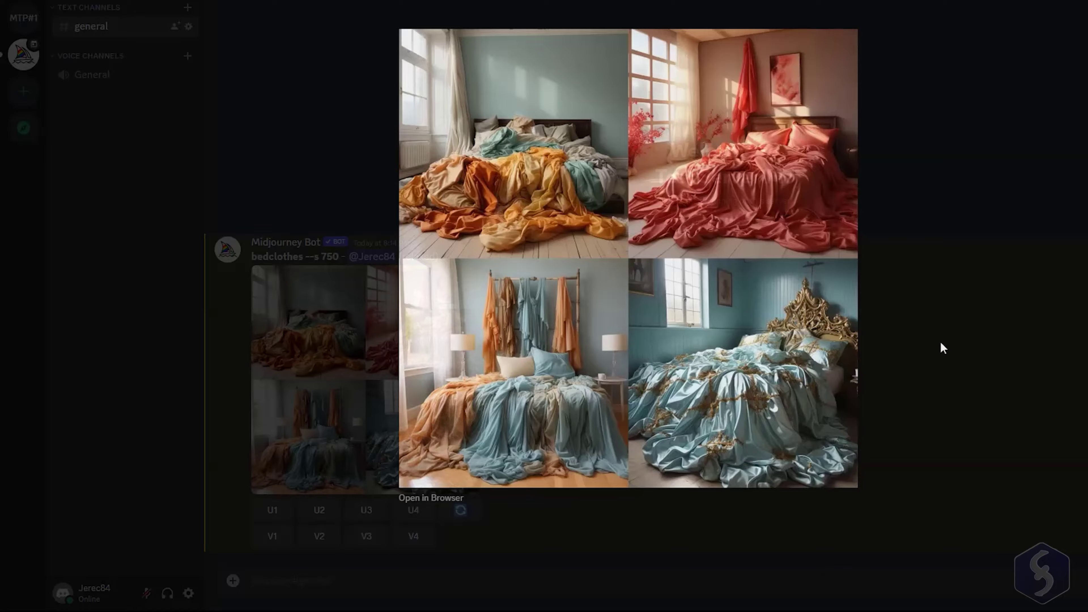
type("/imagine")
key("Tab")
type("bed:: clothes")
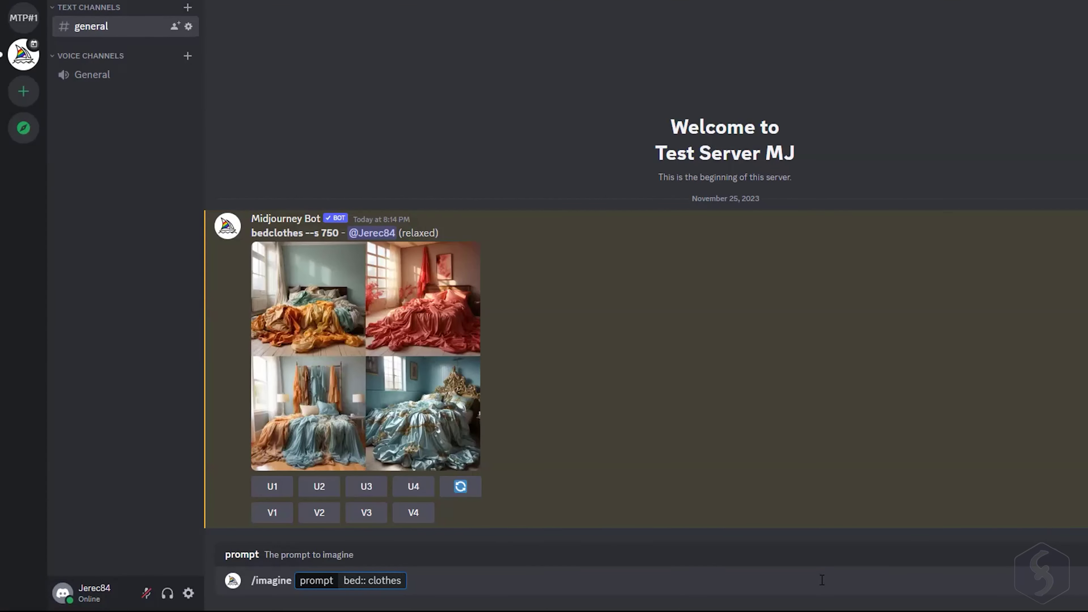
key("Return")
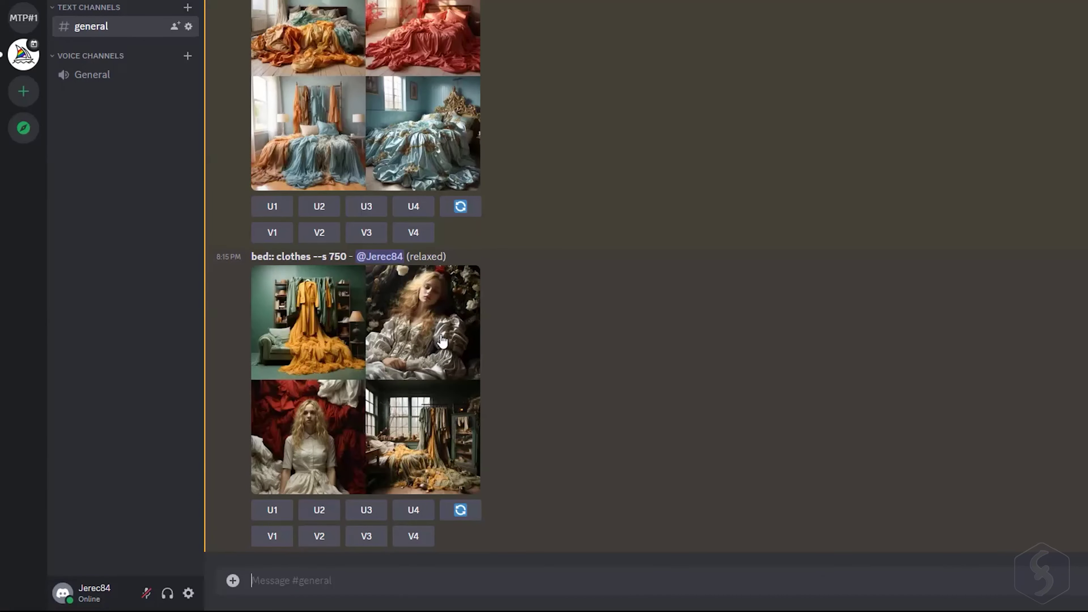
left_click(443, 341)
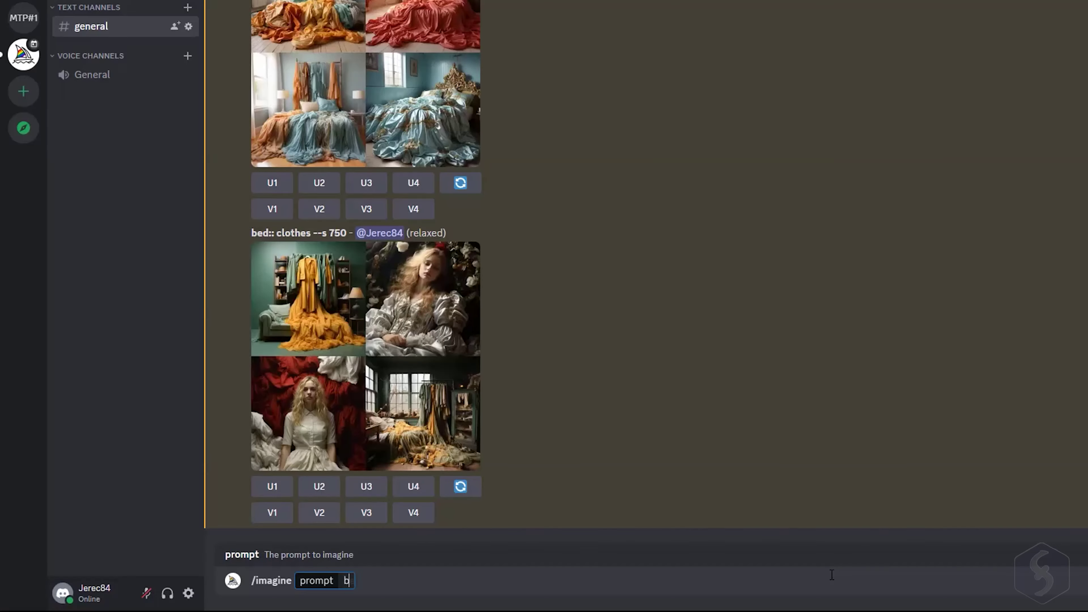
- Generate and view a grid for the weighted prompt 'bed::2 clothes'
type("bed::2 clothes")
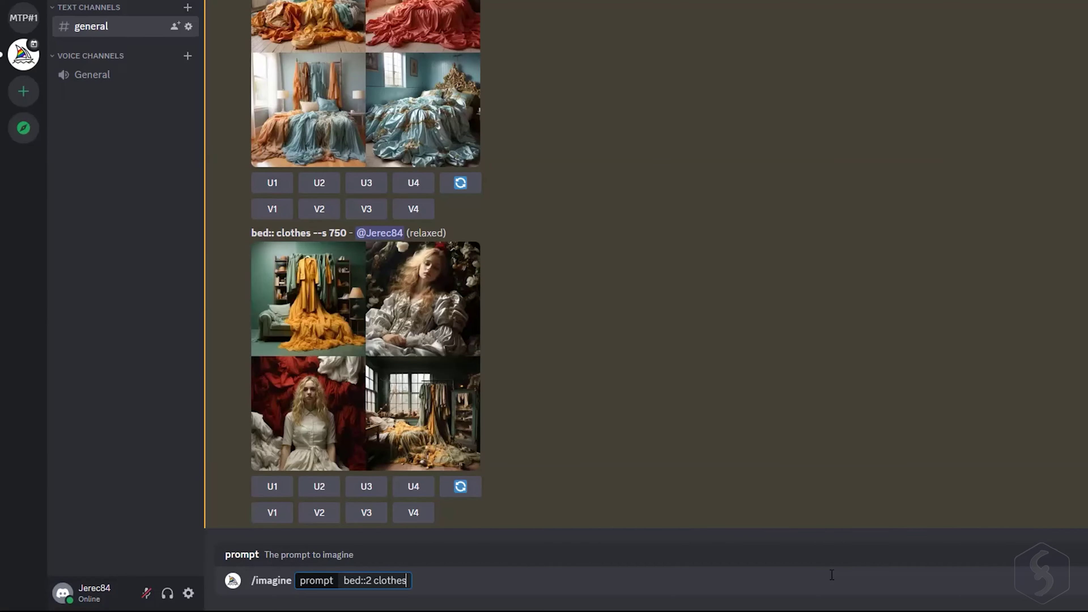
key("Return")
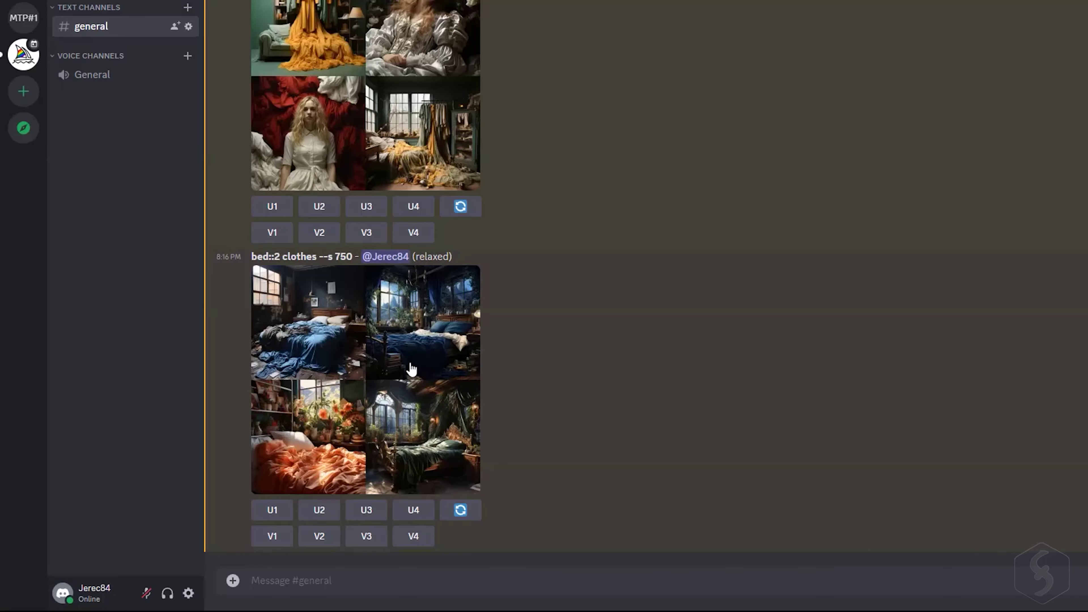
left_click(410, 364)
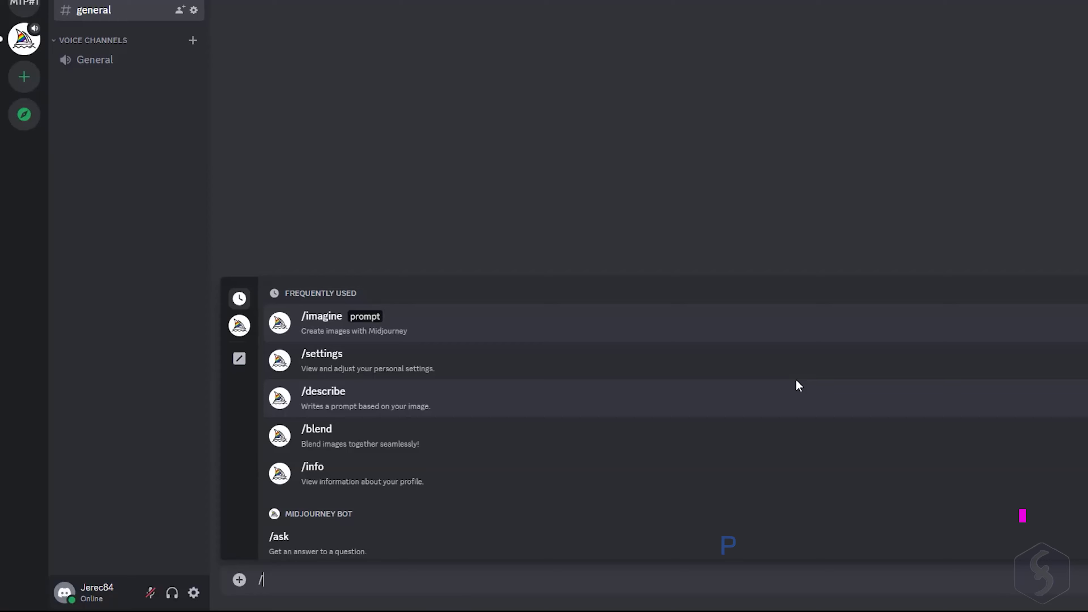
- Imagine all three permutations of 'a {skinny, athletic, fat} caveman'
type("imagine")
key("Tab")
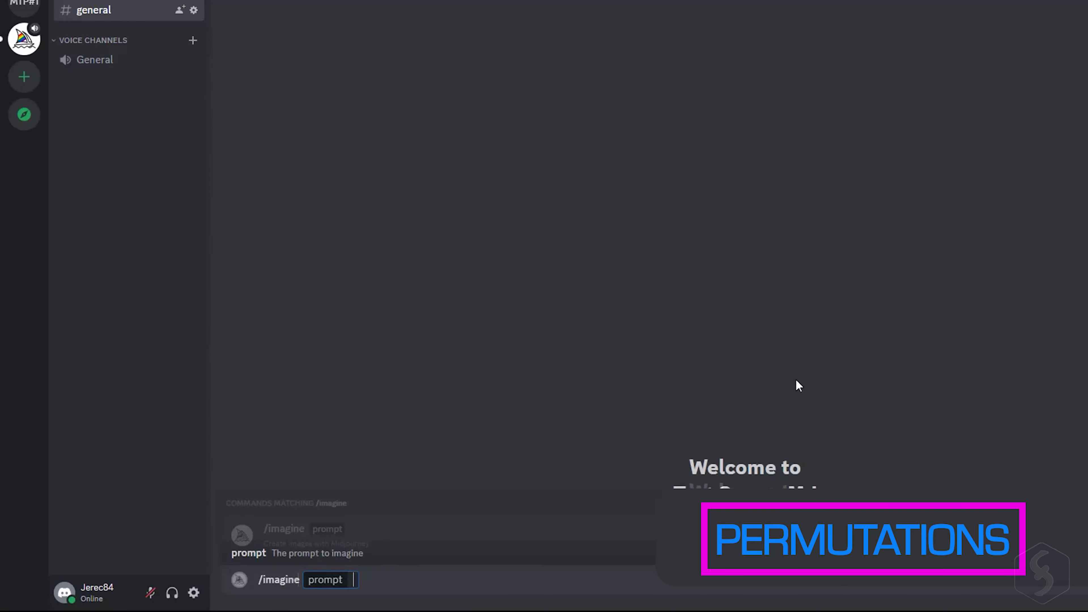
type("a {skinny,")
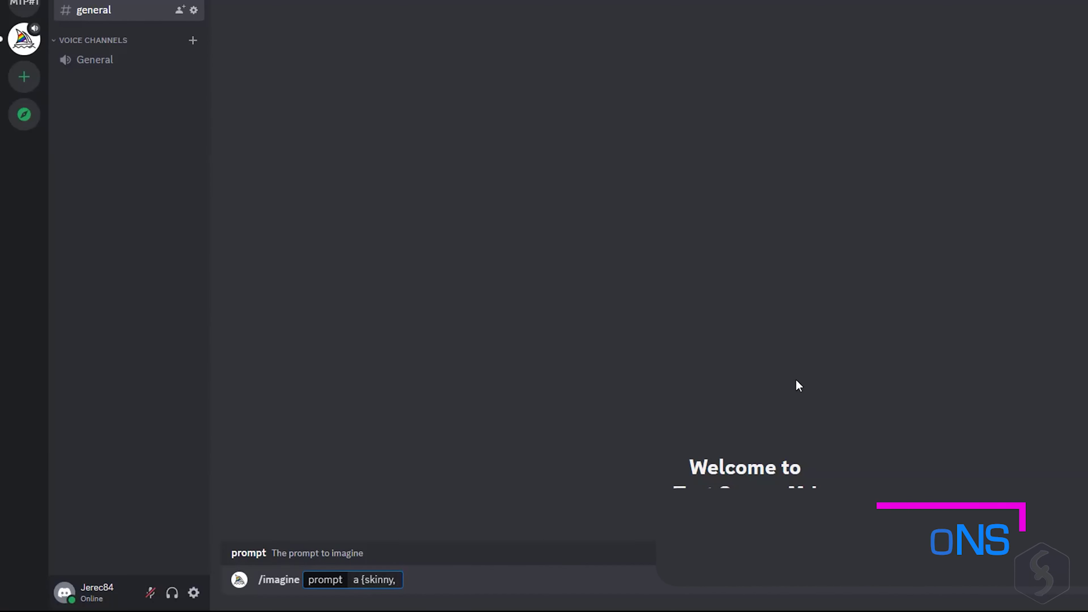
type(" athletic, fat} caveman")
key("Return")
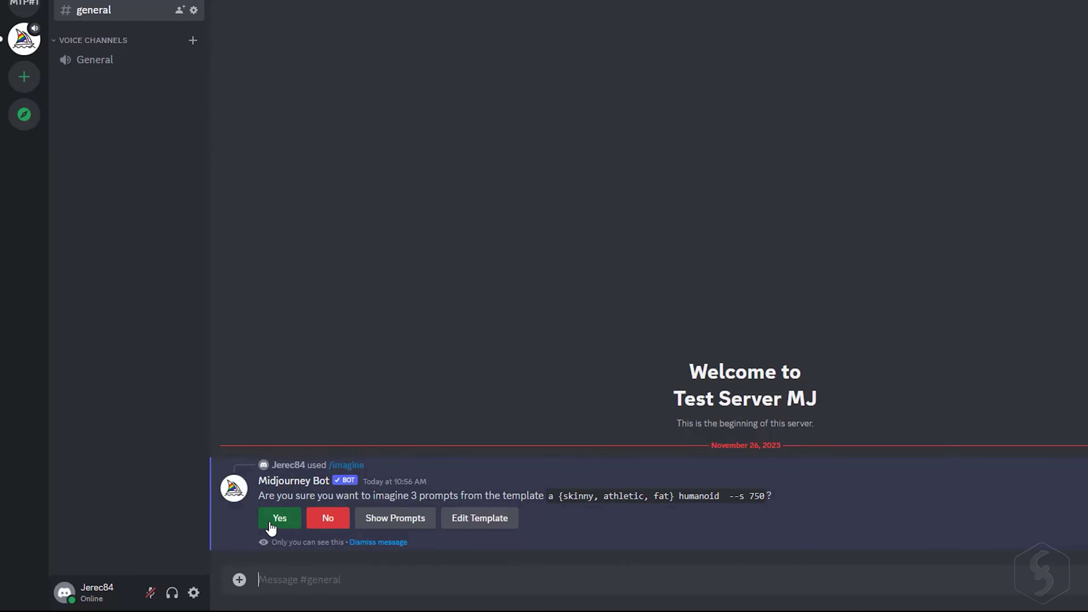
left_click(270, 524)
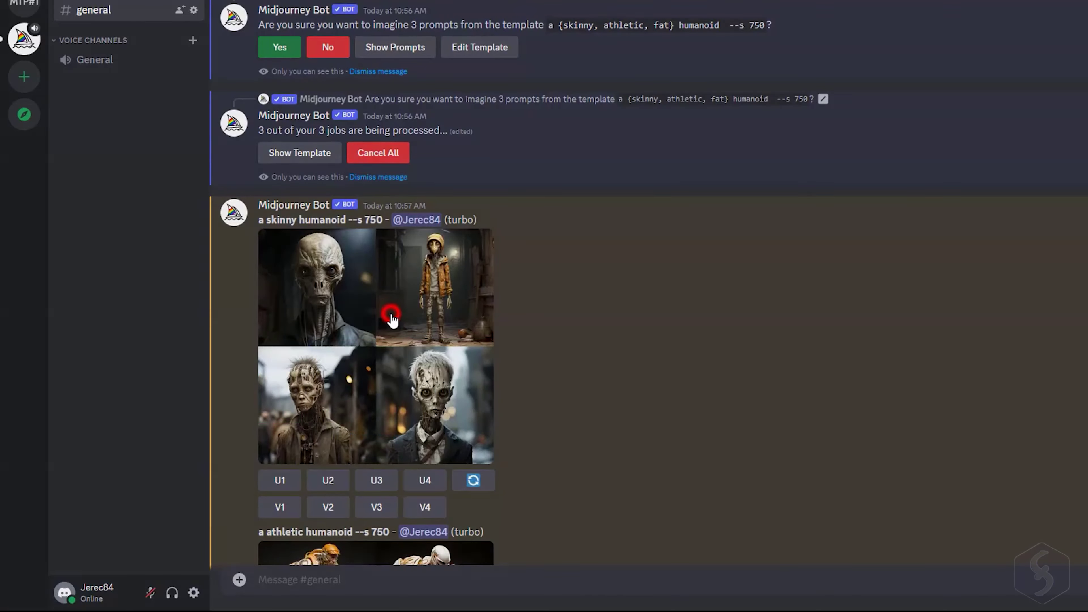
left_click(389, 311)
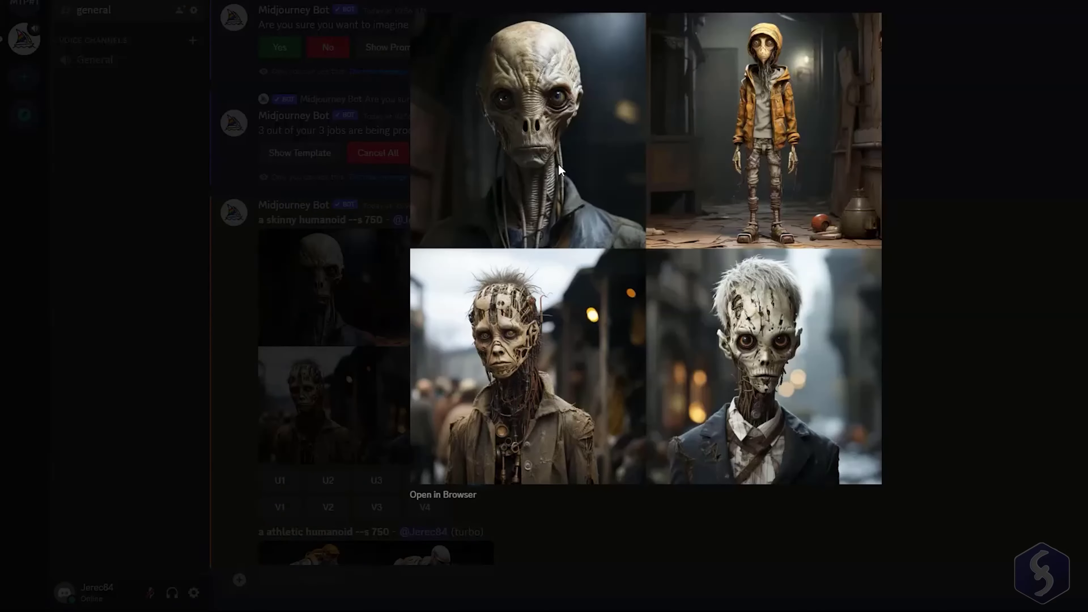
- Review the athletic and fat caveman grids enlarged
key("Escape")
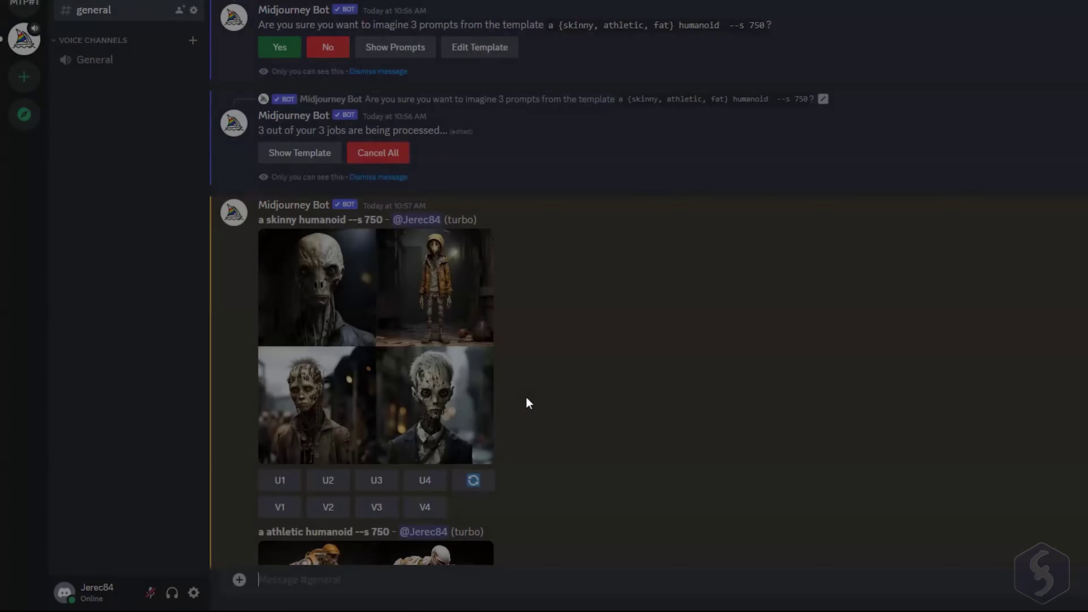
scroll(625, 366, "down", 5)
left_click(398, 376)
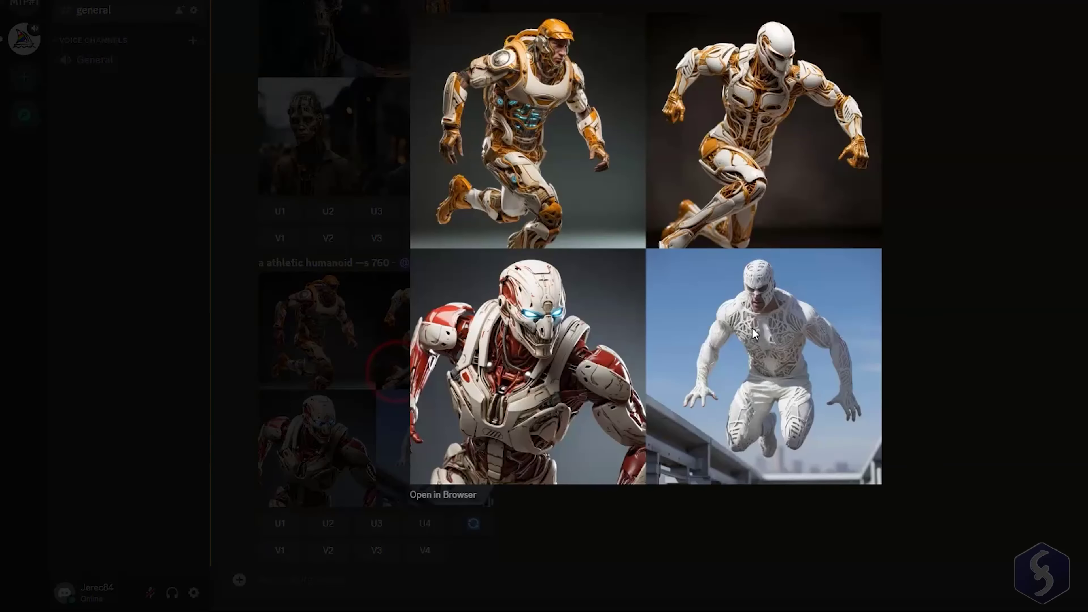
left_click(959, 299)
scroll(959, 299, "down", 8)
left_click(413, 352)
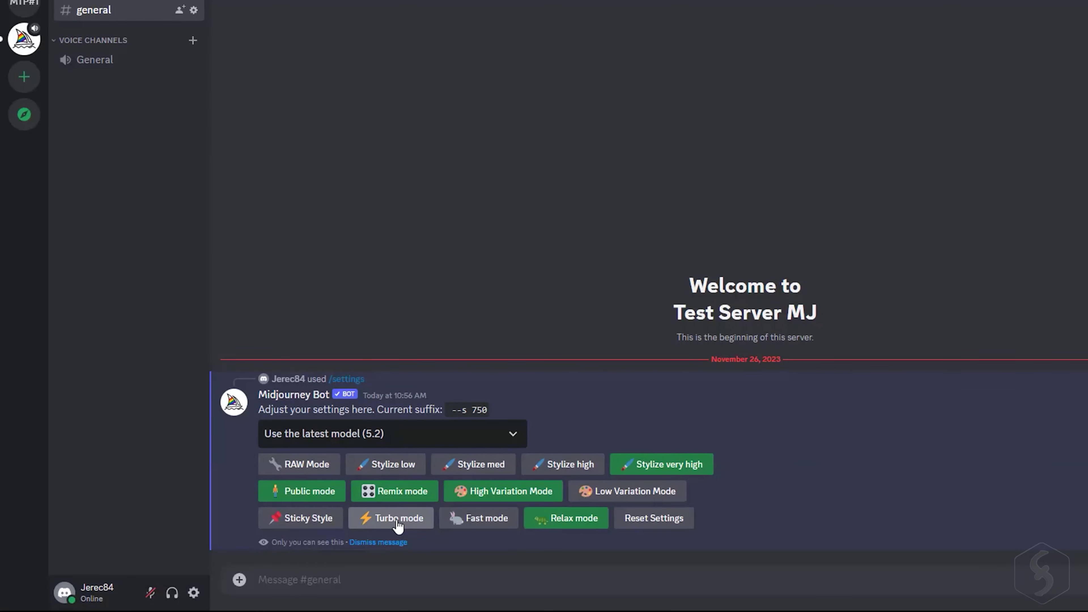
- Switch generation to turbo mode and copy the Pexels photo's web address
left_click(397, 520)
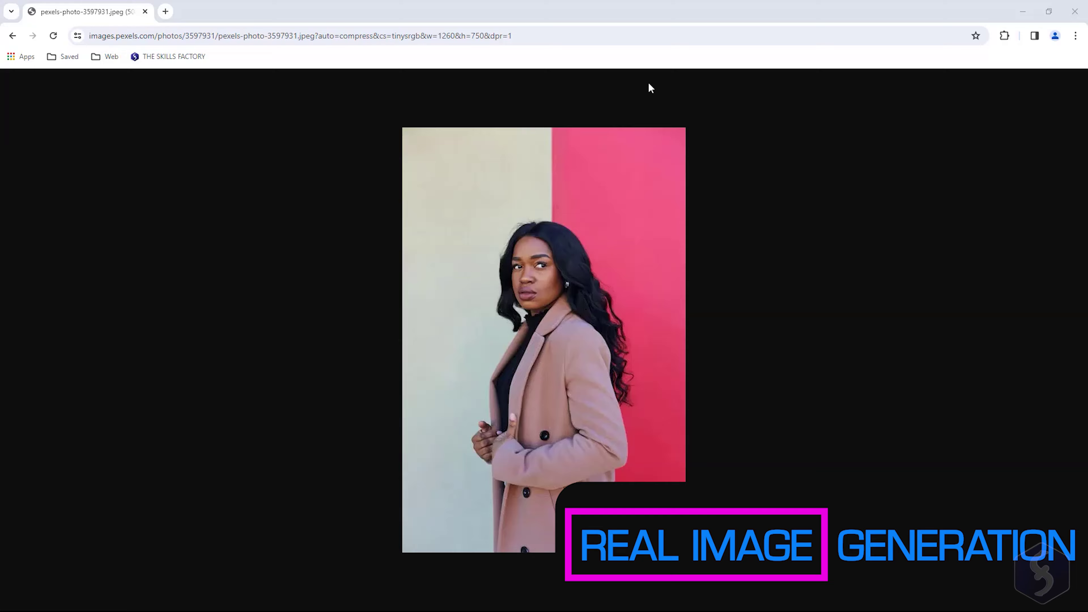
right_click(539, 36)
key("ctrl+c")
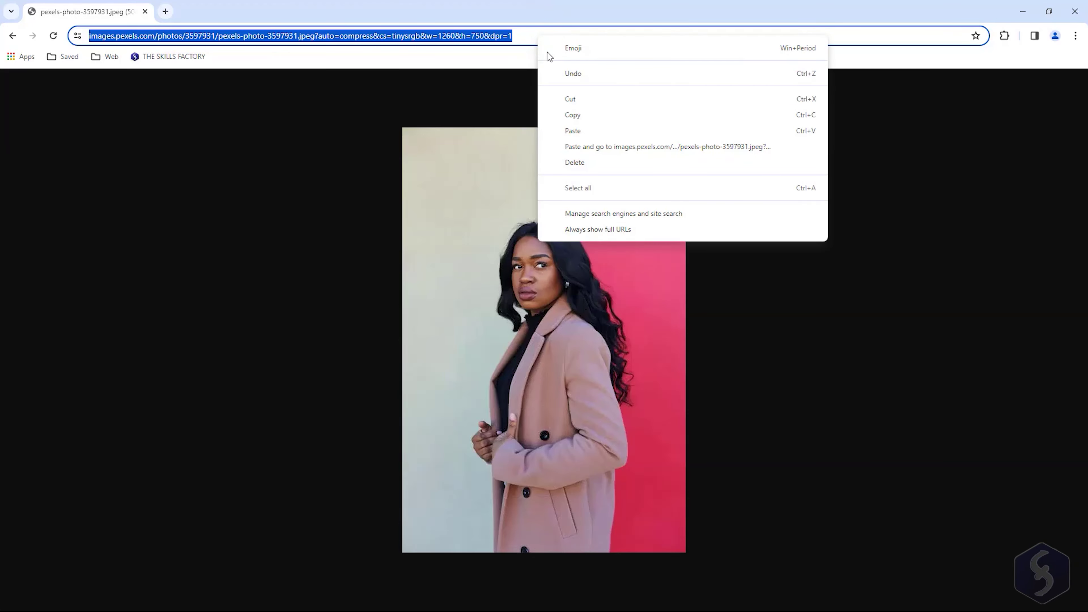
left_click(583, 115)
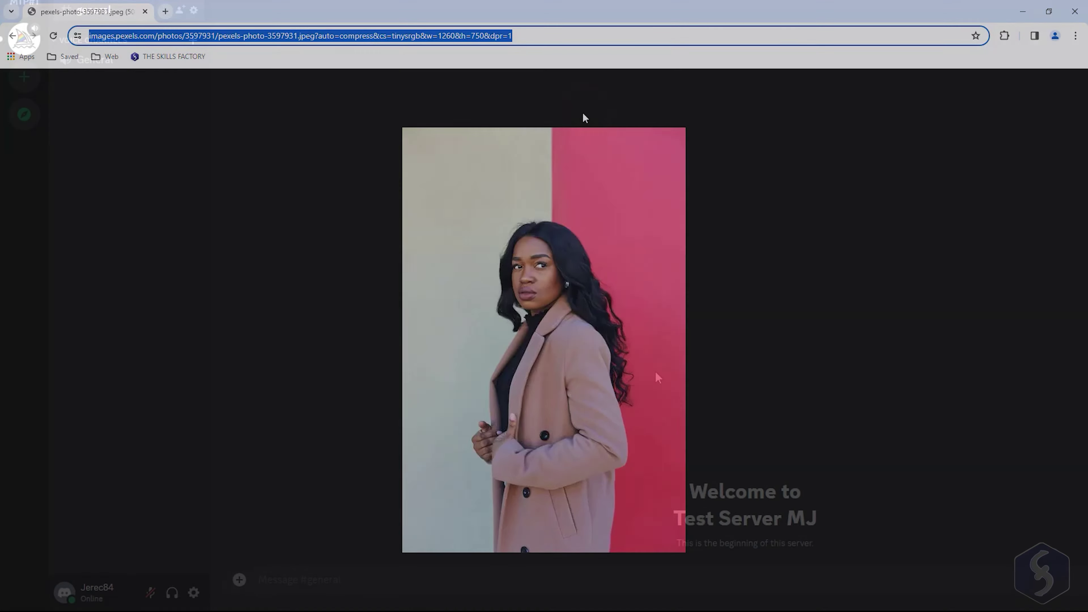
- Imagine the pasted Pexels photo URL plus 'in a office' and view the grid
type("/imagine")
key("Tab")
key("ctrl+v")
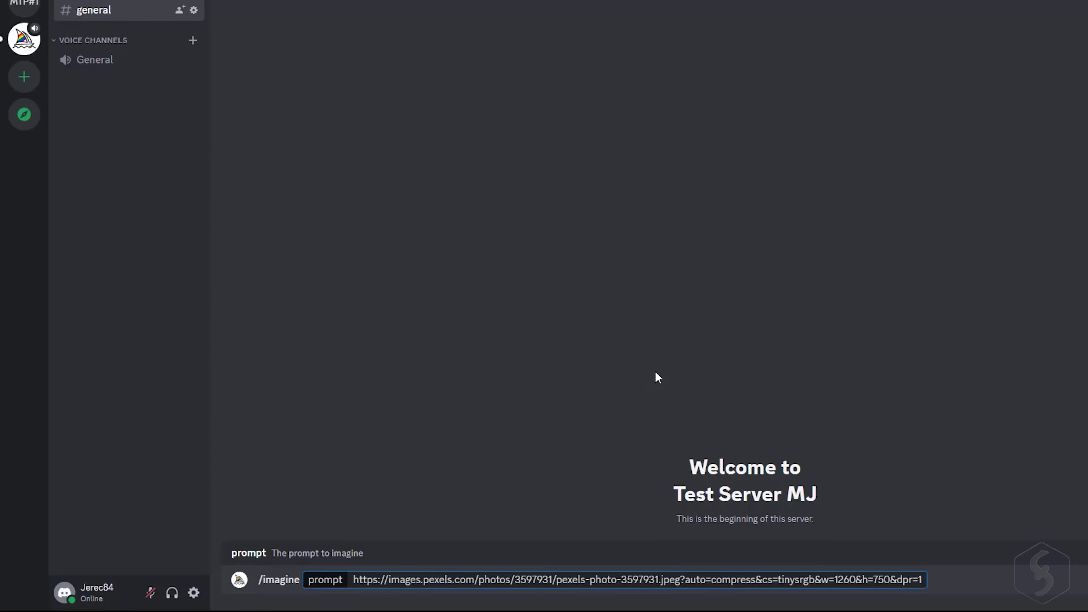
type("in a office")
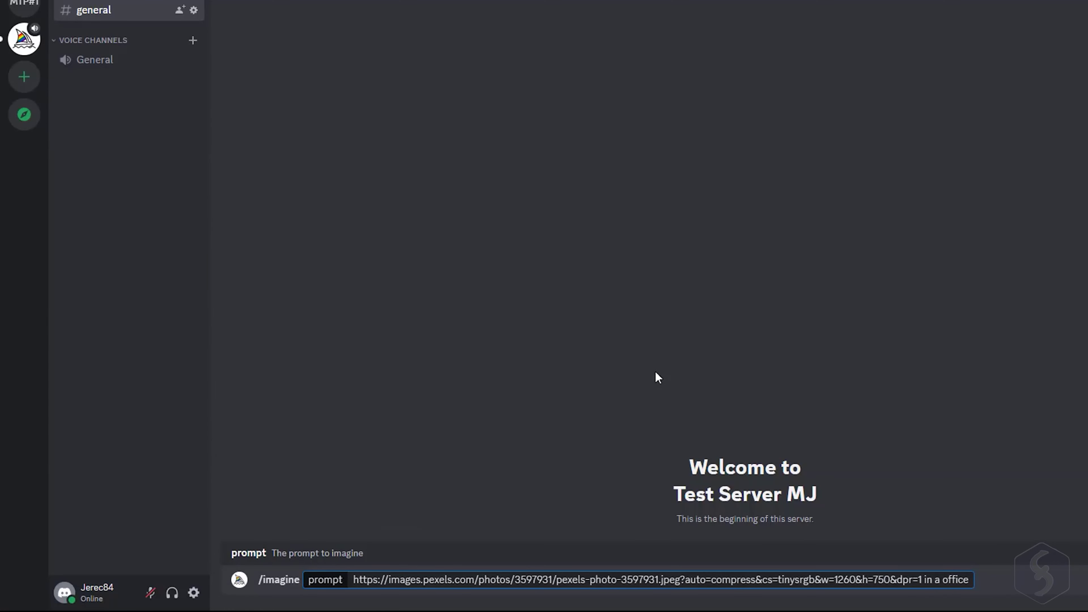
key("Return")
left_click(451, 347)
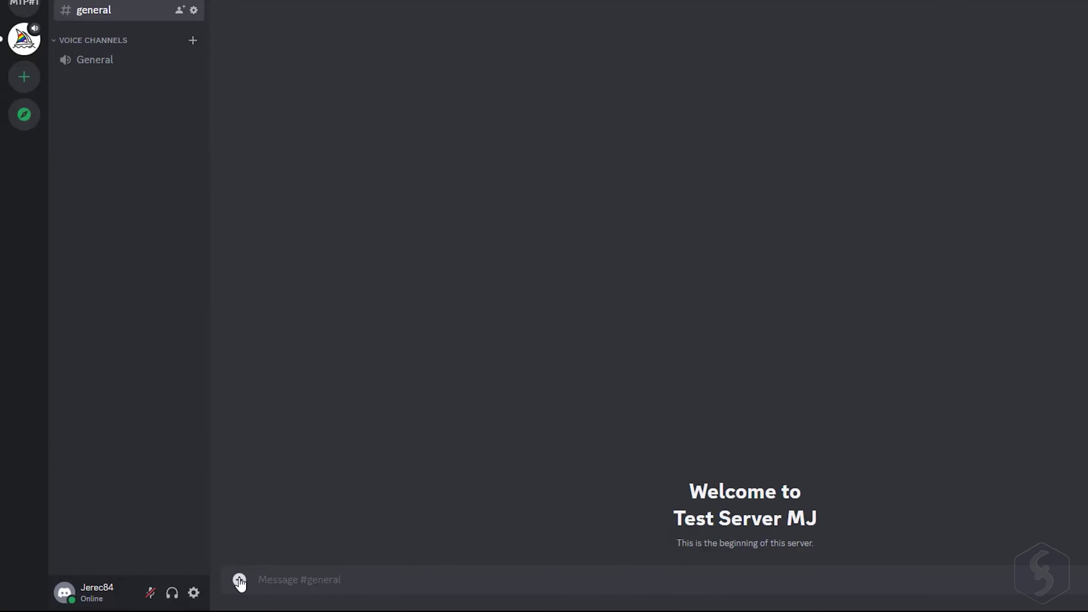
- Post the dark5.jpg rose photo and copy its image link
left_click(239, 581)
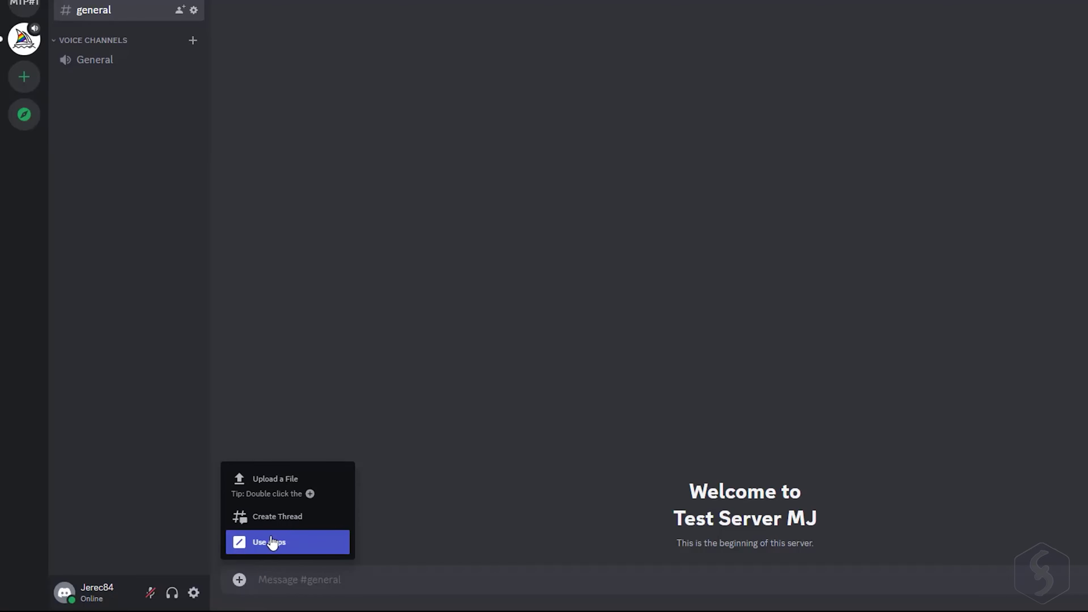
left_click(290, 498)
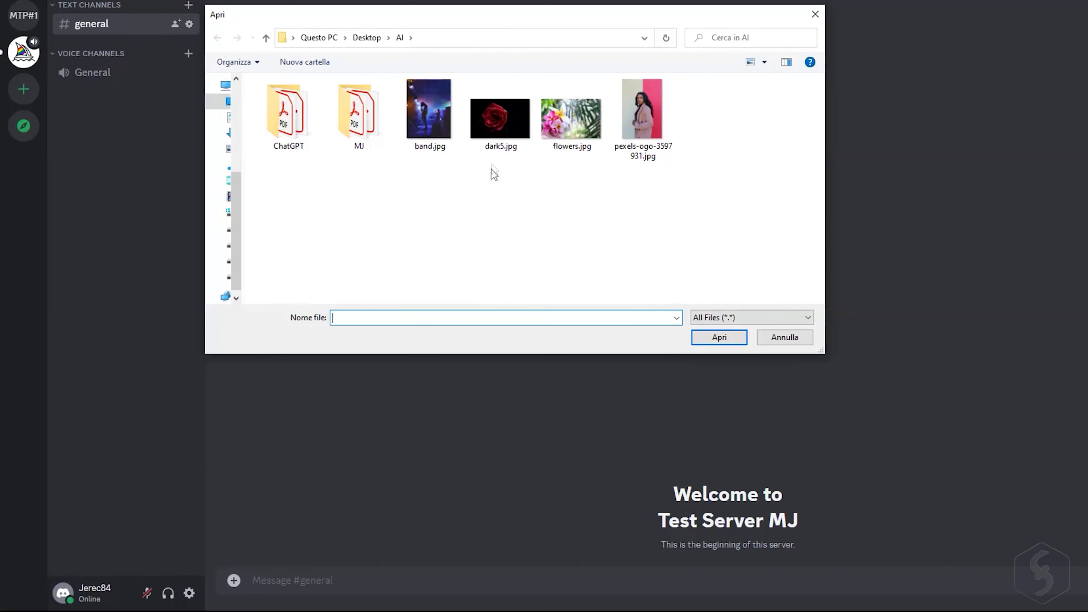
double_click(503, 121)
key("Return")
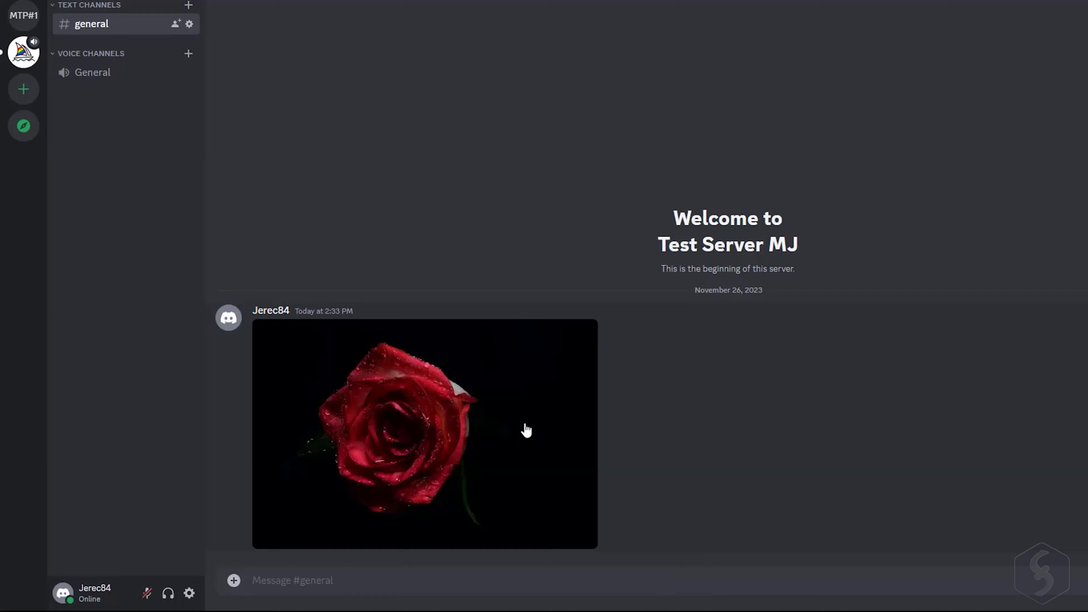
right_click(527, 430)
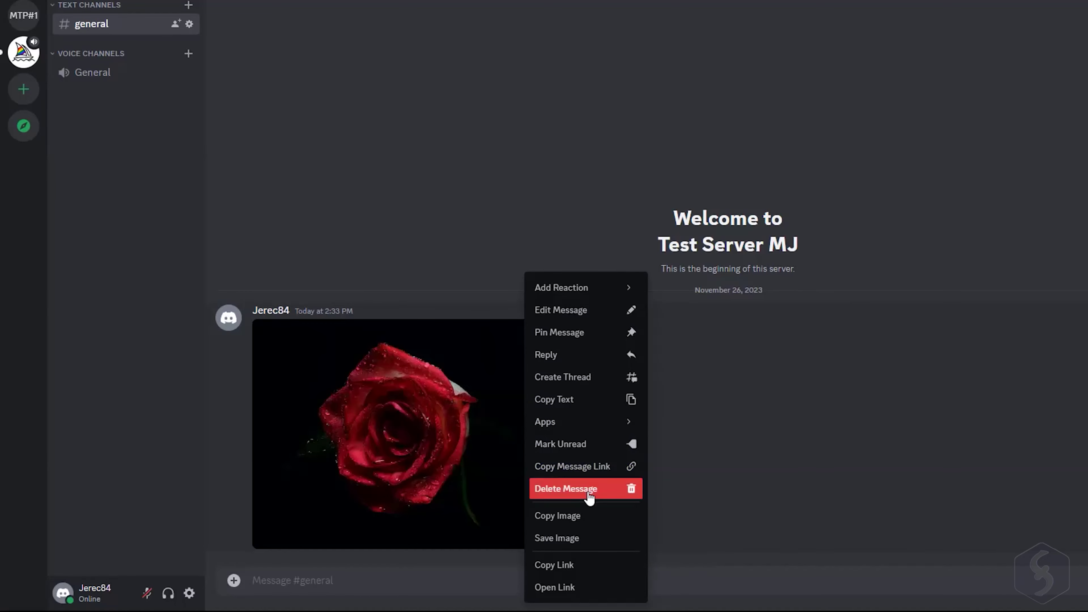
left_click(596, 565)
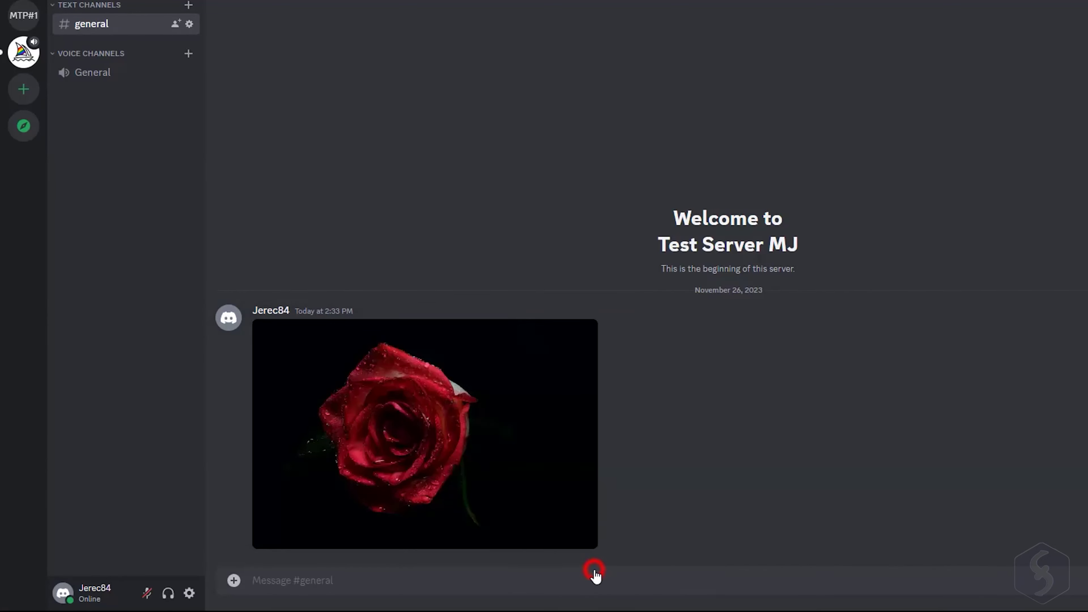
- Imagine the rose link plus 'cave background with nature --s 750' and view the grid
left_click(578, 580)
type("/imagi")
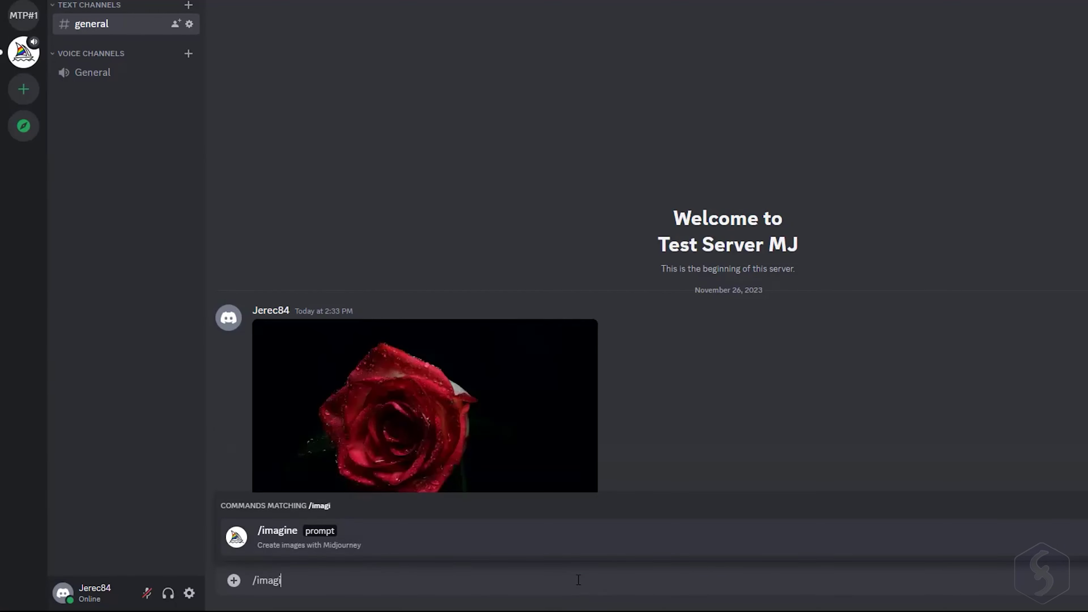
key("Tab")
key("ctrl+v")
type("cave background with nature --s 750")
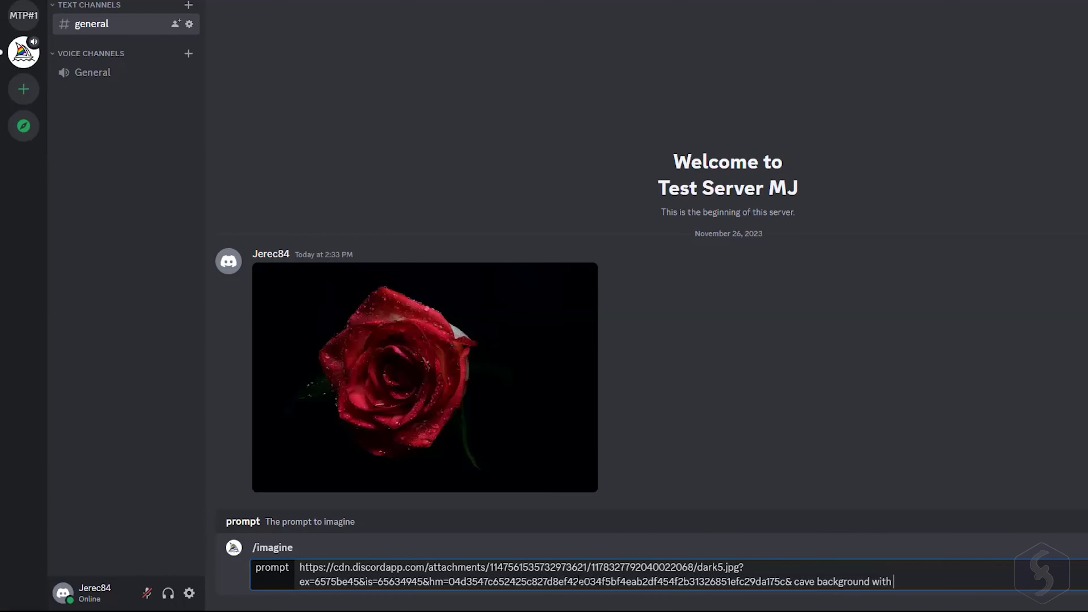
key("Return")
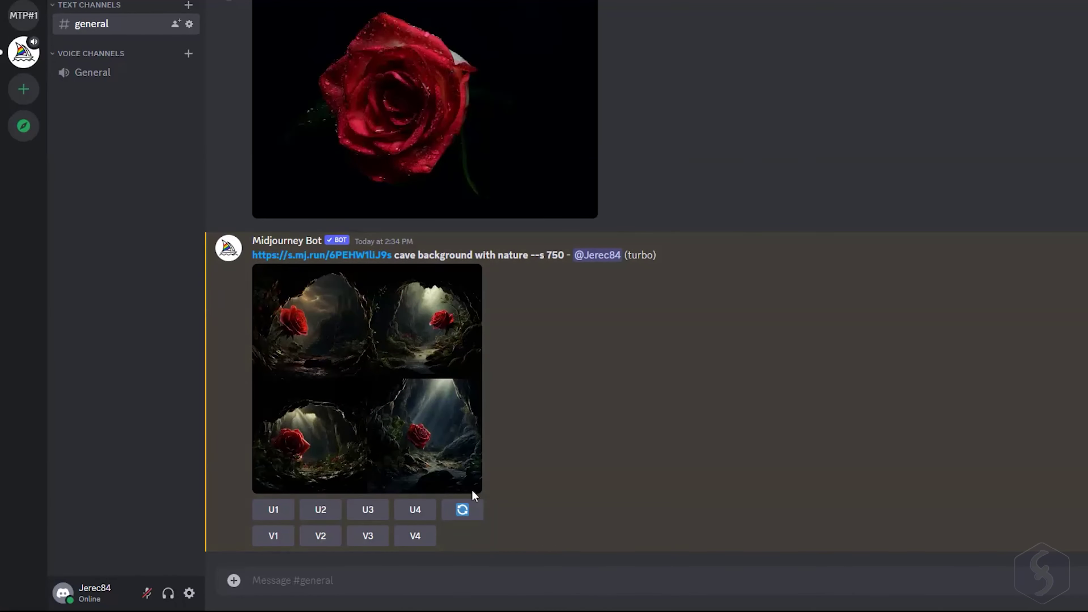
left_click(417, 393)
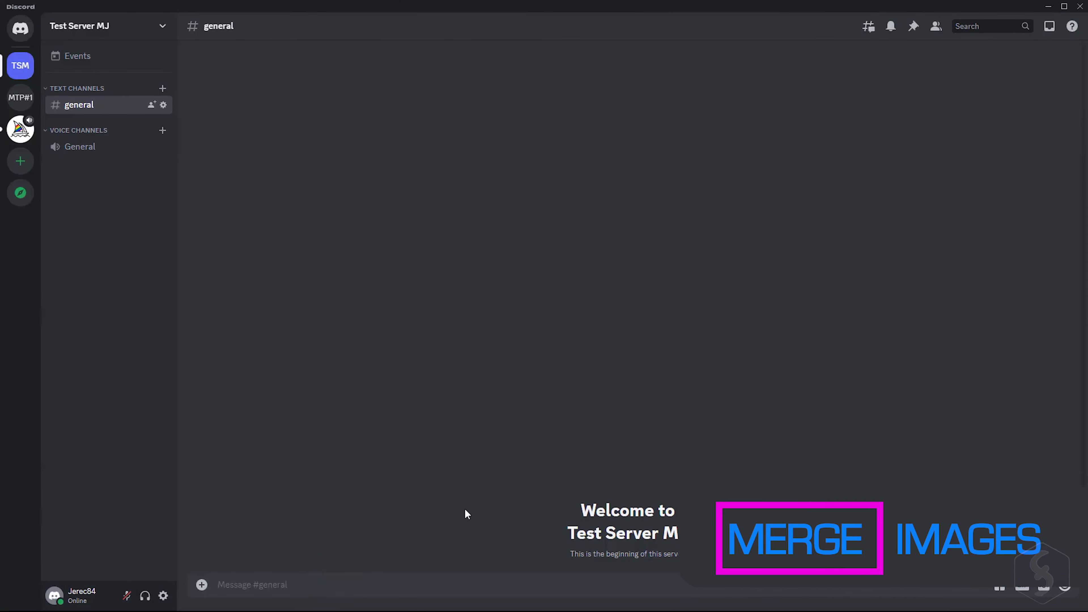
- Blend dark5.jpg and flowers.jpg with /blend and view the resulting flower grid
type("/blend")
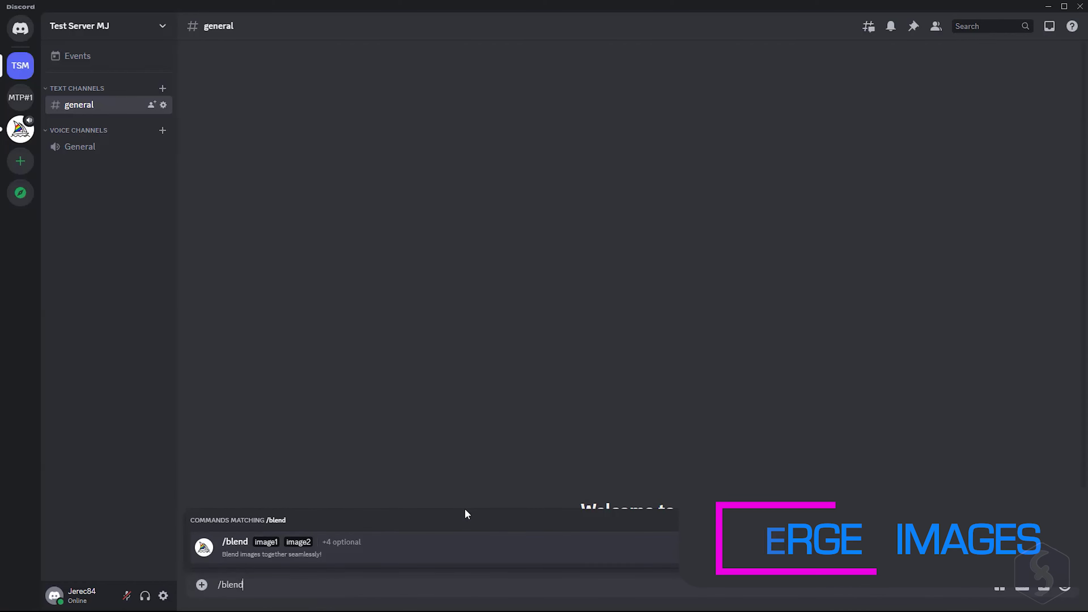
key("Return")
left_click(256, 493)
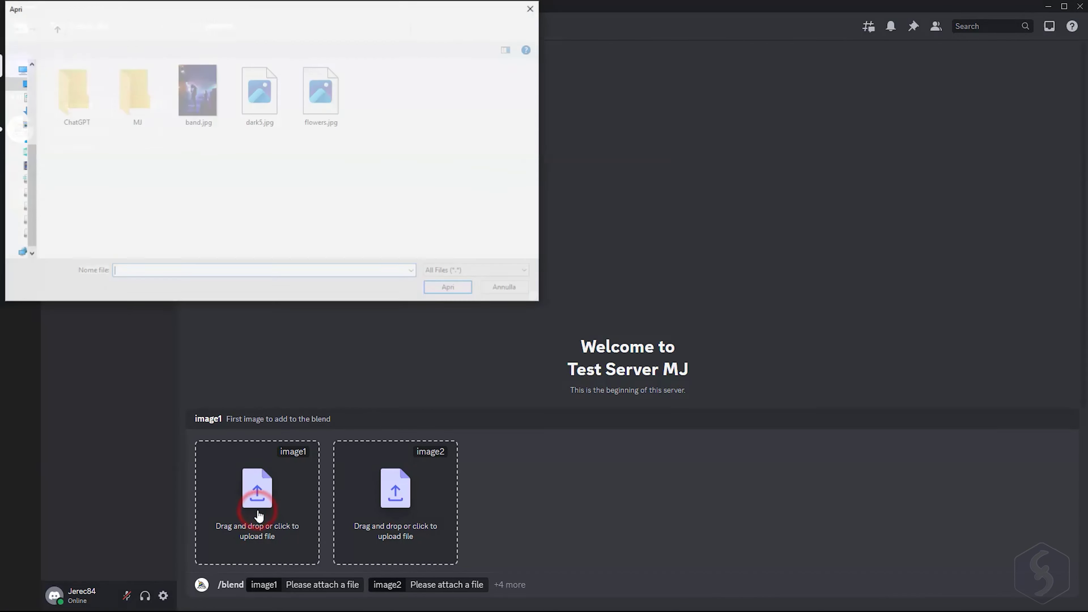
double_click(259, 99)
left_click(396, 493)
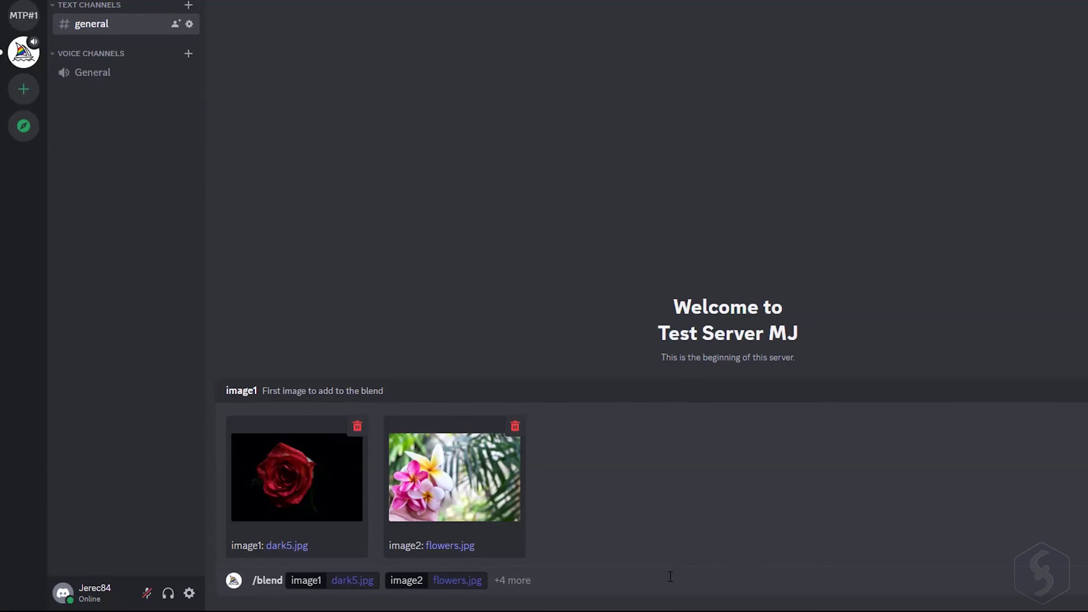
left_click(670, 576)
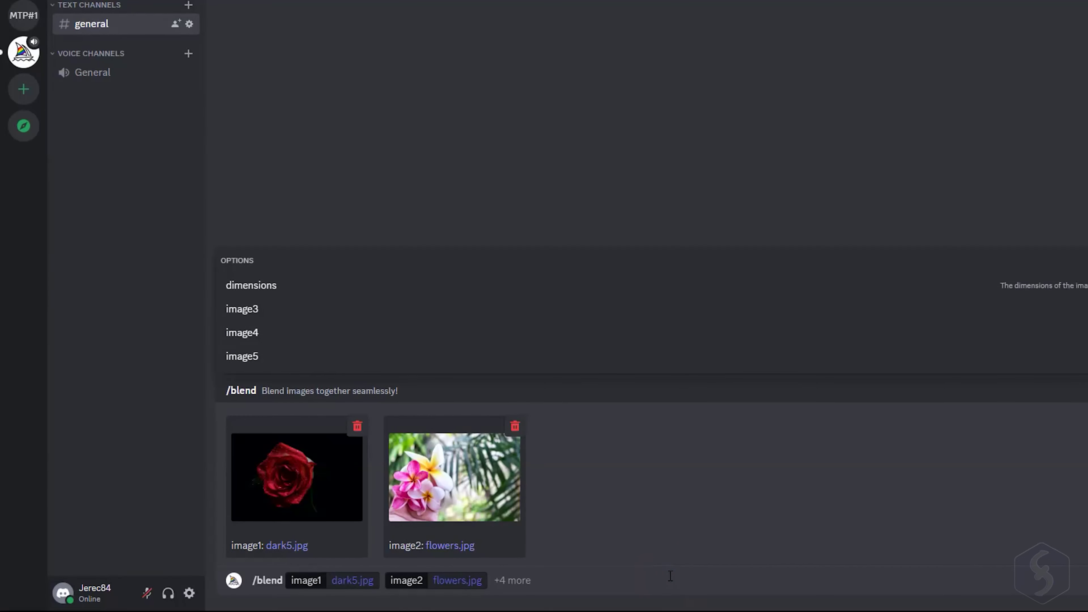
key("Return")
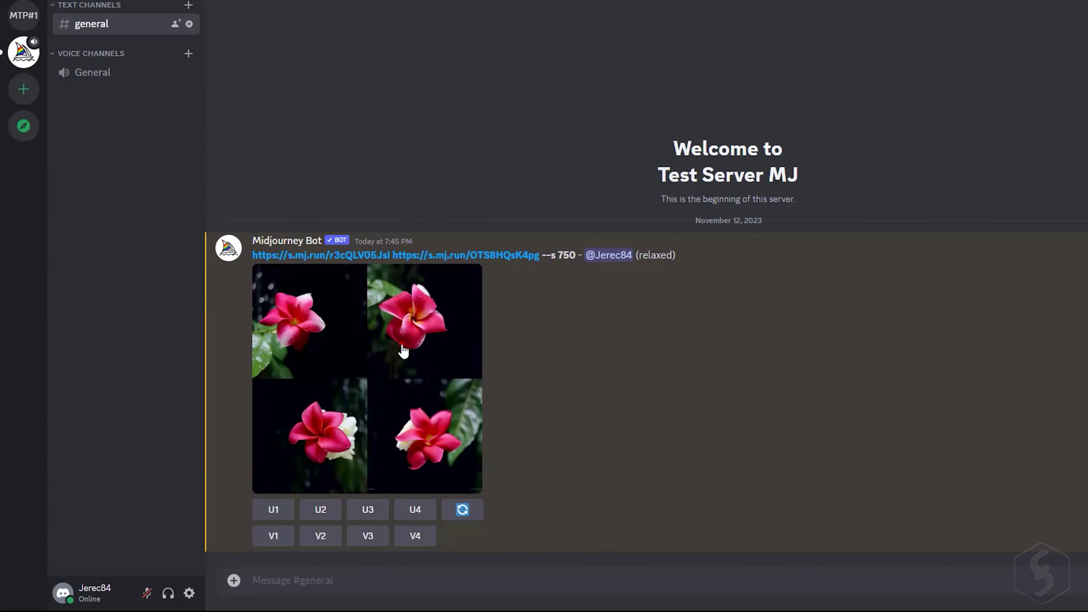
left_click(401, 345)
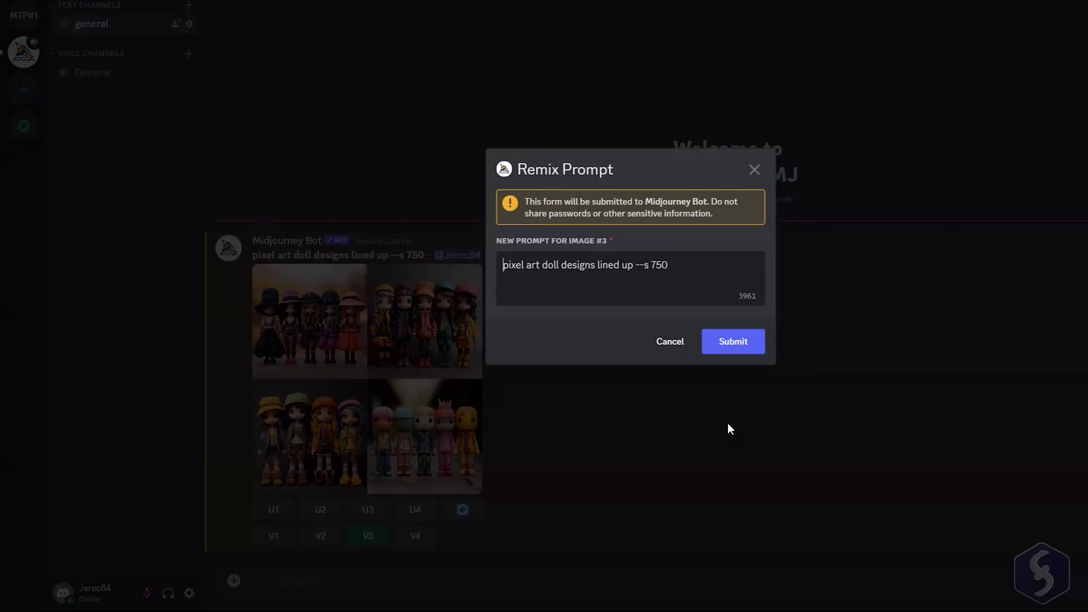
- Add '--v 5.2 --style raw' to the doll remix prompt, submit, and view the new grid
type("--v 5.2 --style raw --")
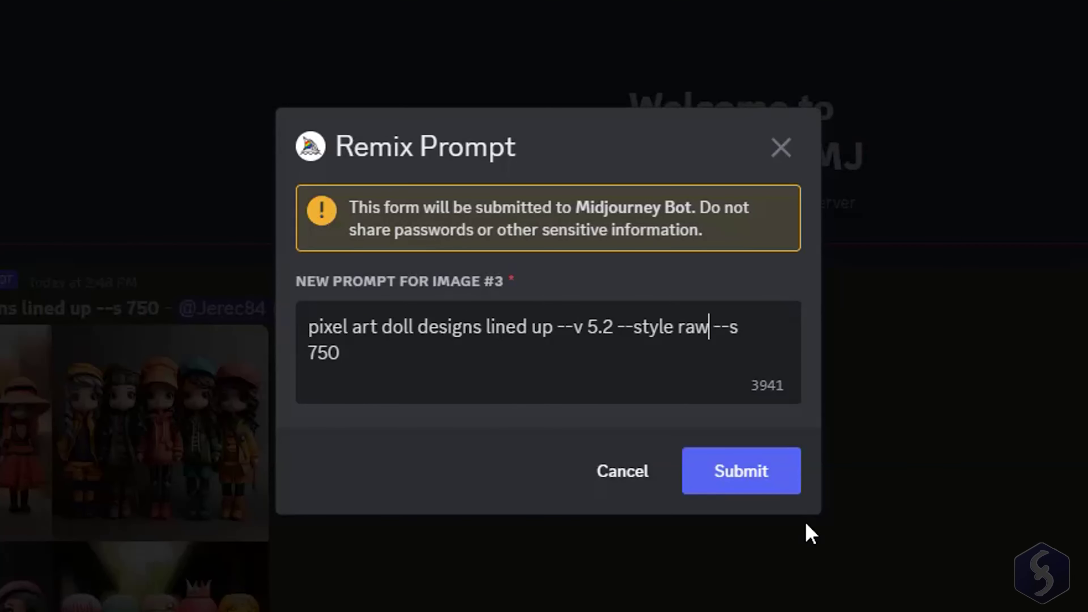
left_click(723, 475)
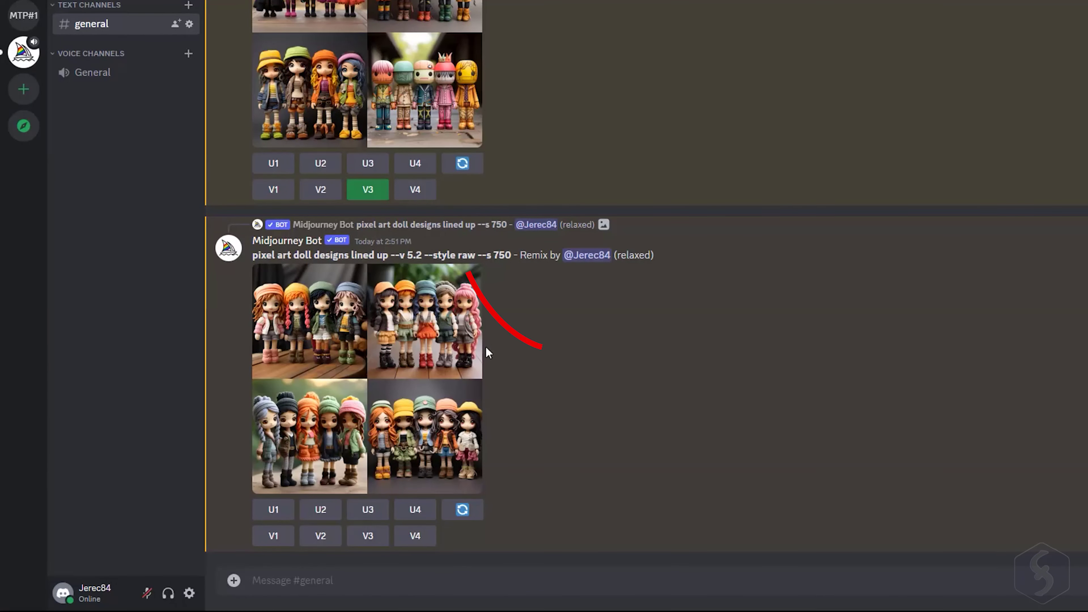
left_click(428, 352)
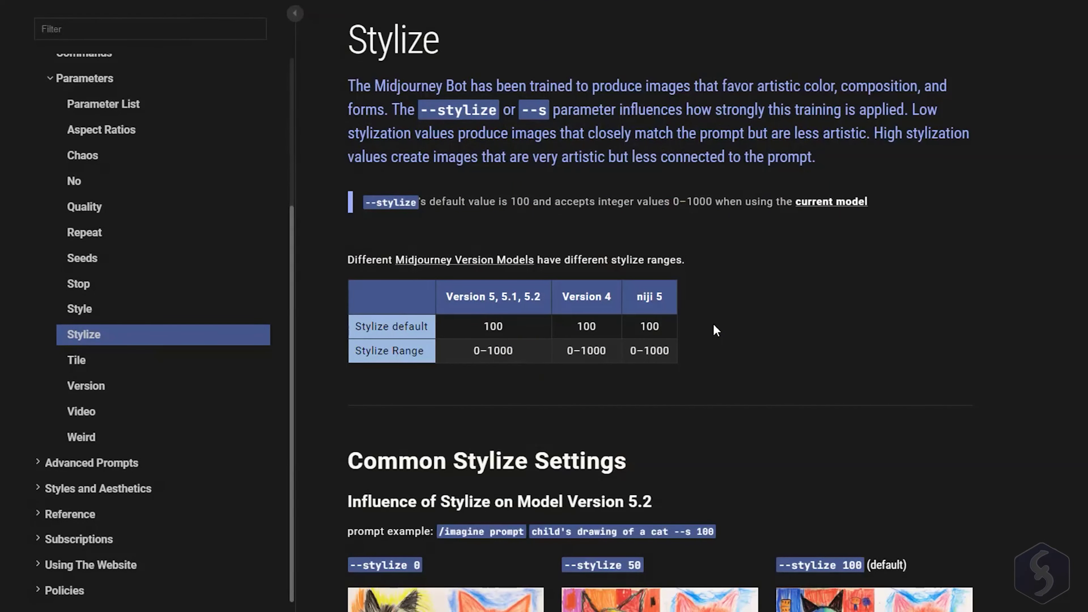
- Scroll to the Stylize cat grids for values 0–750, then highlight --s 50 in the fruit prompt
scroll(714, 325, "down", 5)
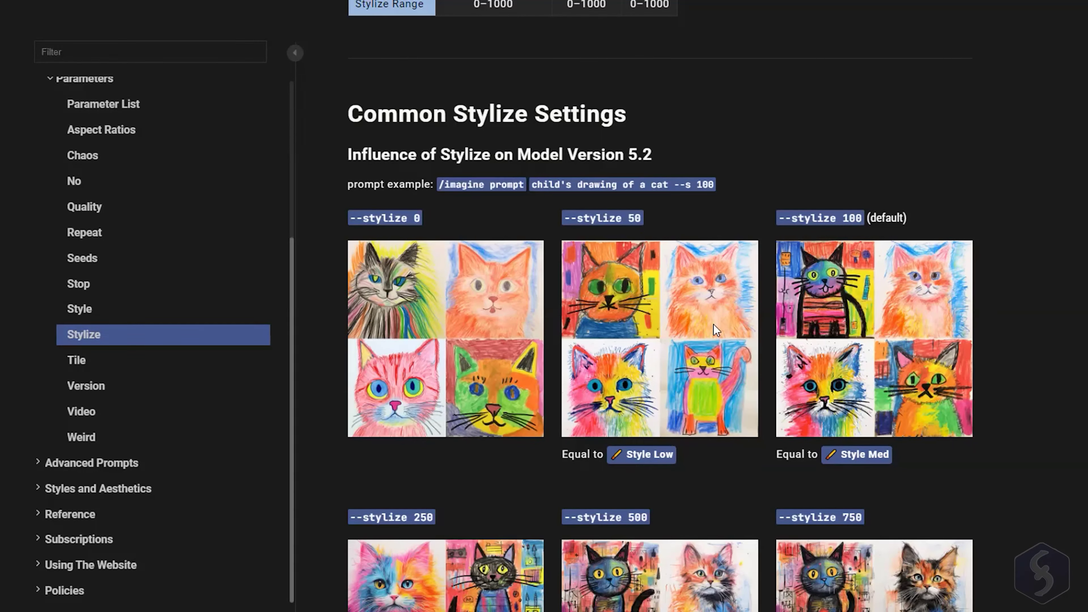
scroll(715, 330, "down", 3)
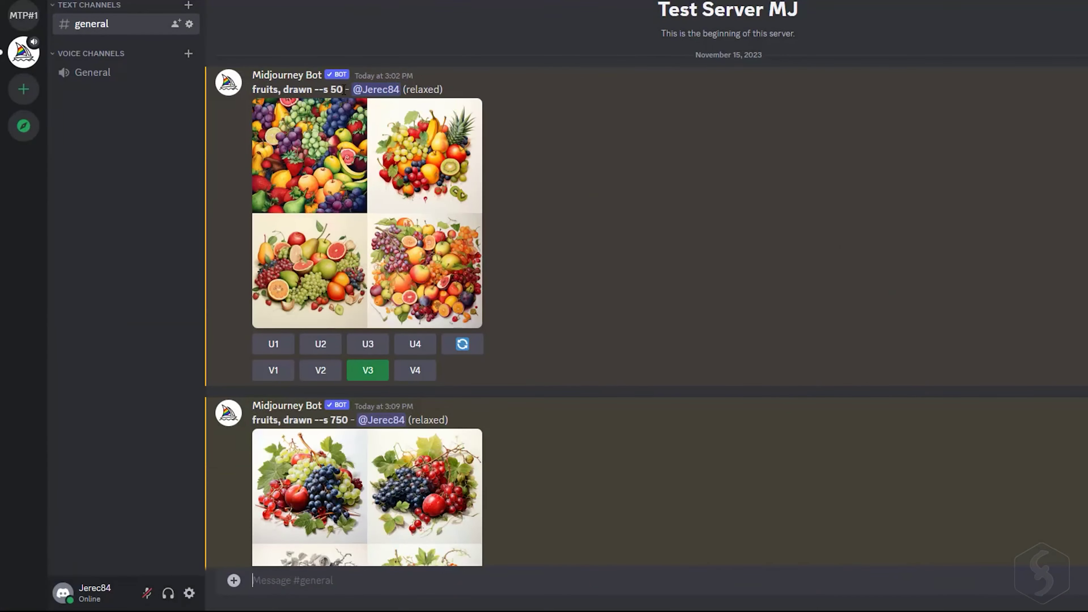
left_click_drag(343, 89, 315, 89)
- Enlarge the --s 50 fruit grid and the --c 50 mud-lion grid, highlighting --c 50
left_click(391, 192)
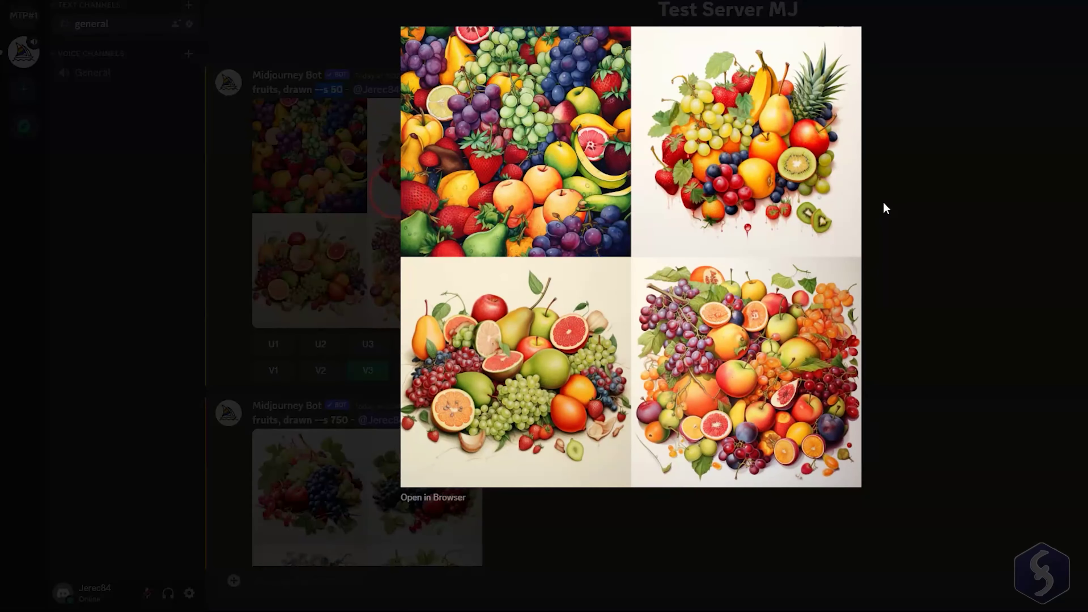
left_click_drag(381, 198, 359, 199)
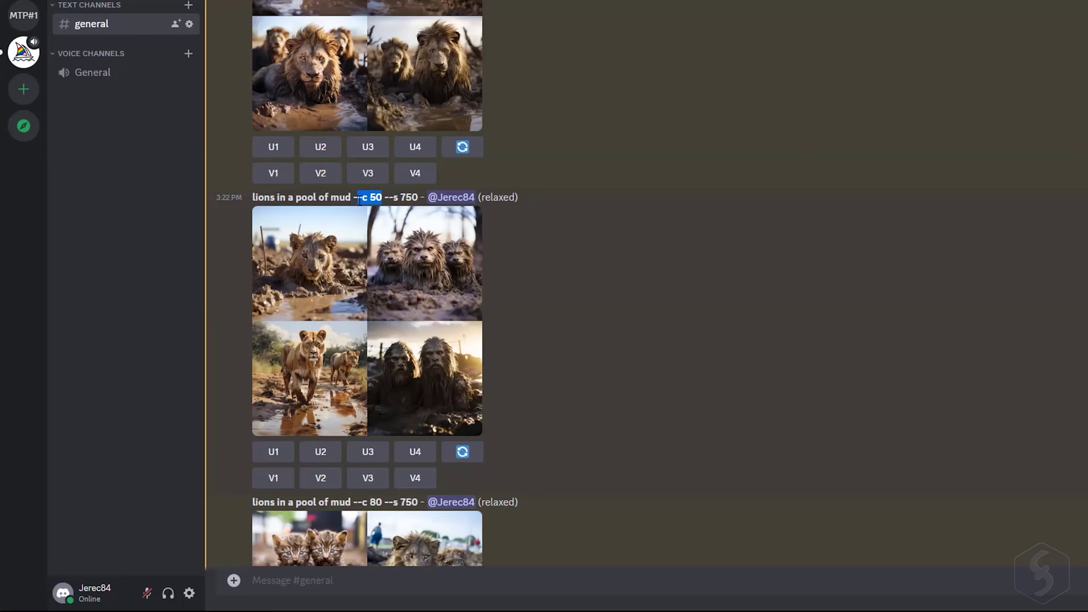
left_click(352, 272)
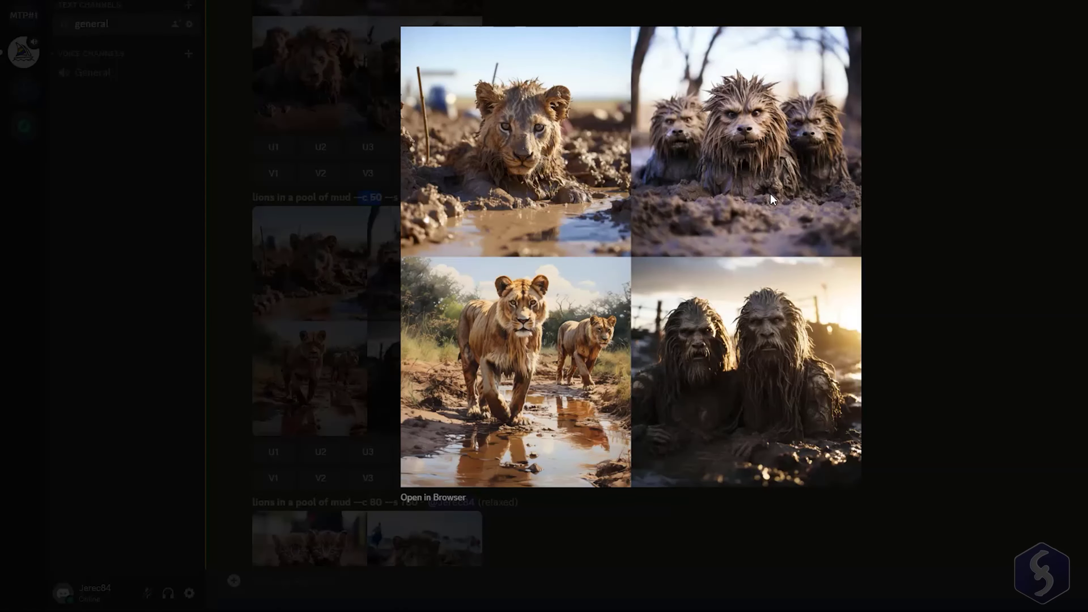
key("Escape")
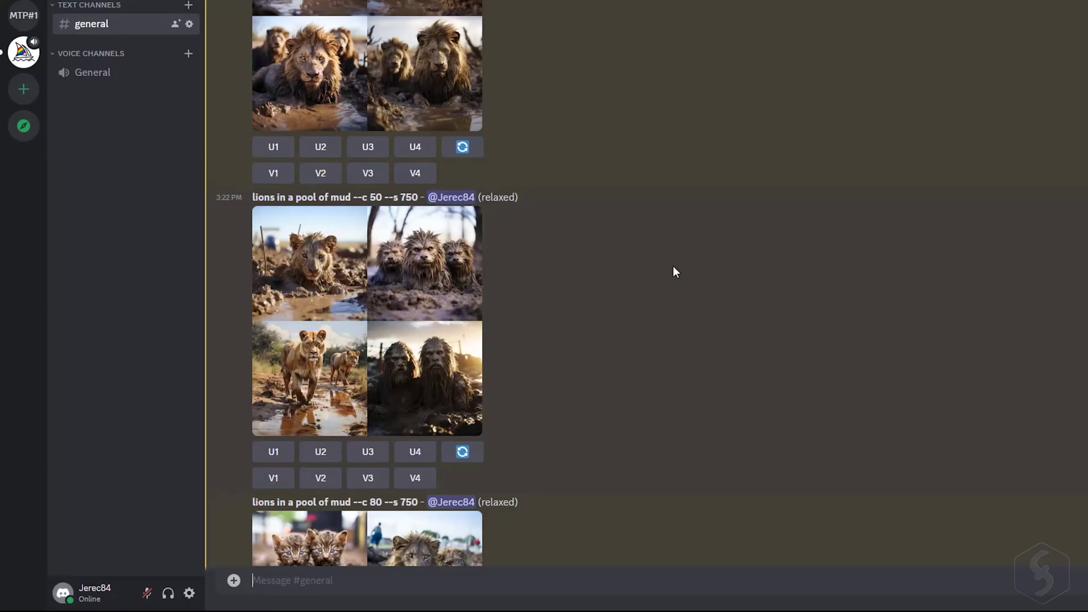
- Highlight --c 80 in the next lion prompt and enlarge that lion grid
scroll(664, 270, "down", 5)
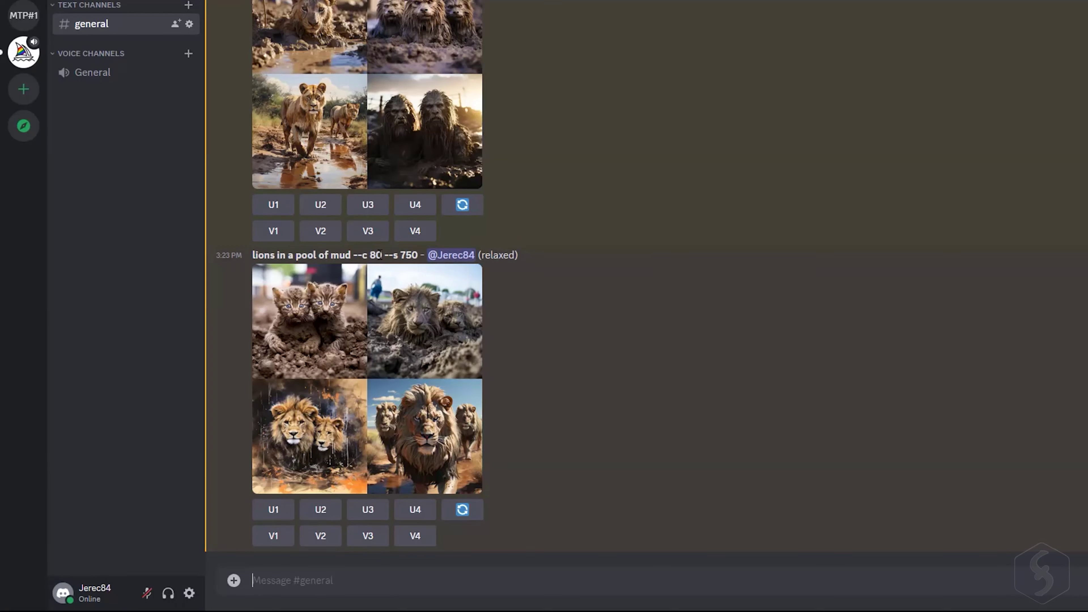
left_click_drag(381, 256, 364, 257)
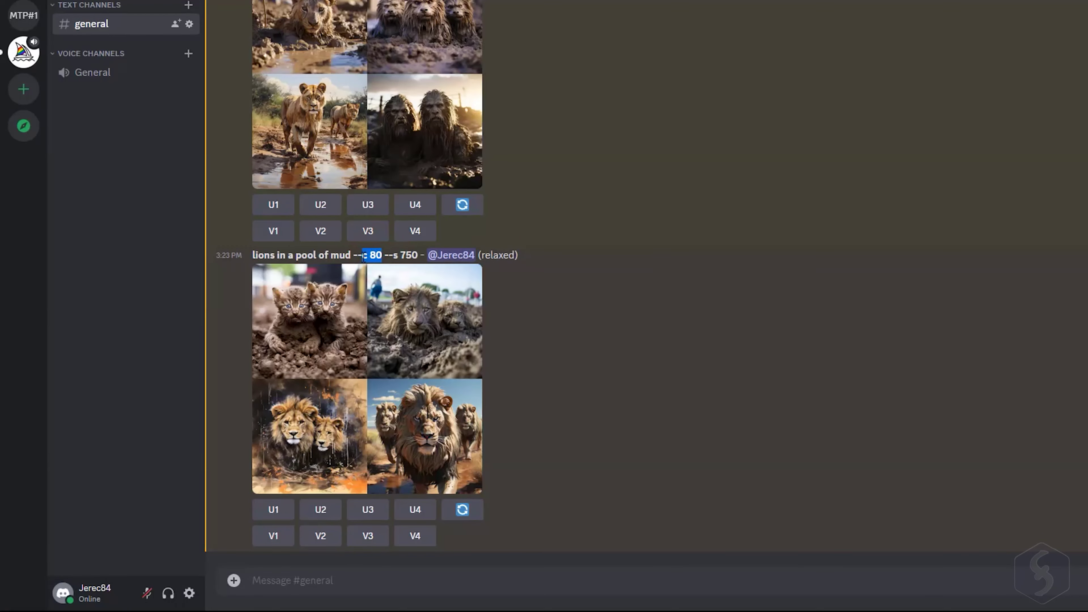
left_click(468, 321)
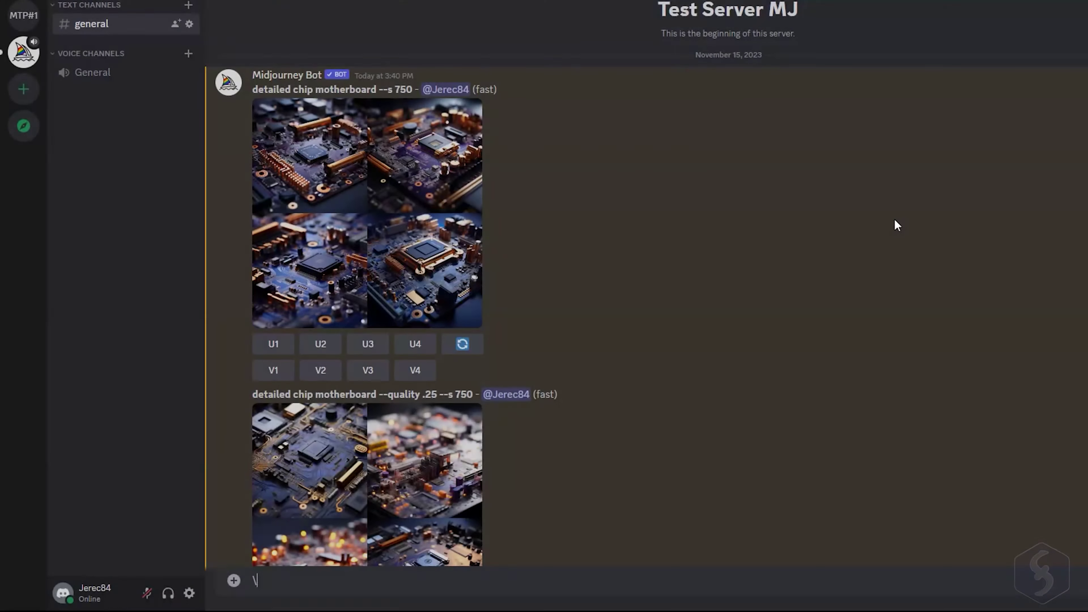
- Scroll down to the motherboard grid made with '--quality .25 --s 750'
scroll(895, 221, "down", 3)
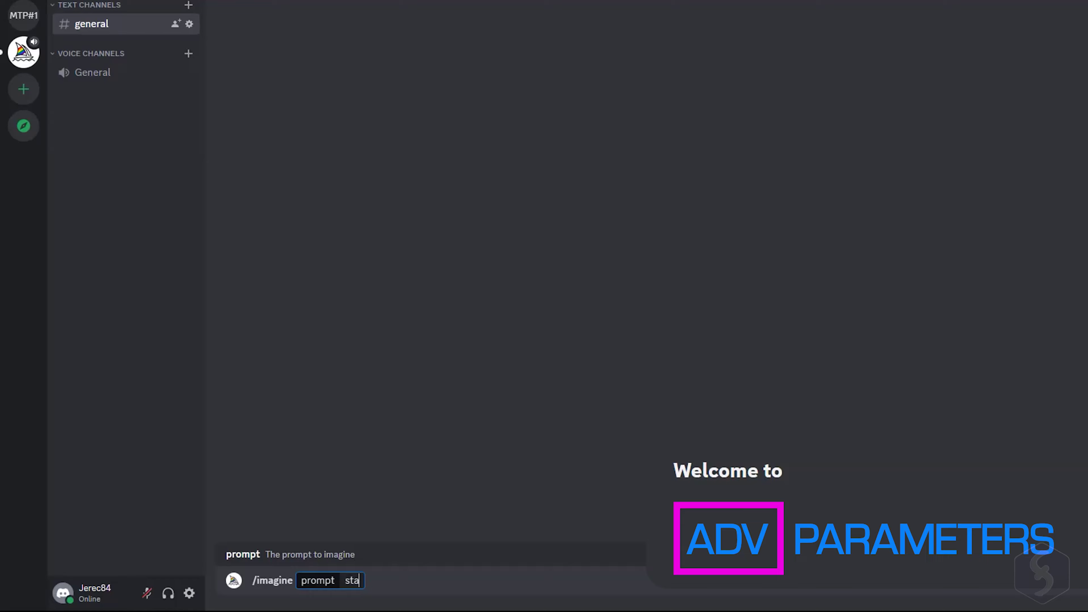
- Generate 'stains --tile --s 750' and test the splatter image in the Seamless Texture Checker
type("ins --t")
type("ile --s 750")
key("Return")
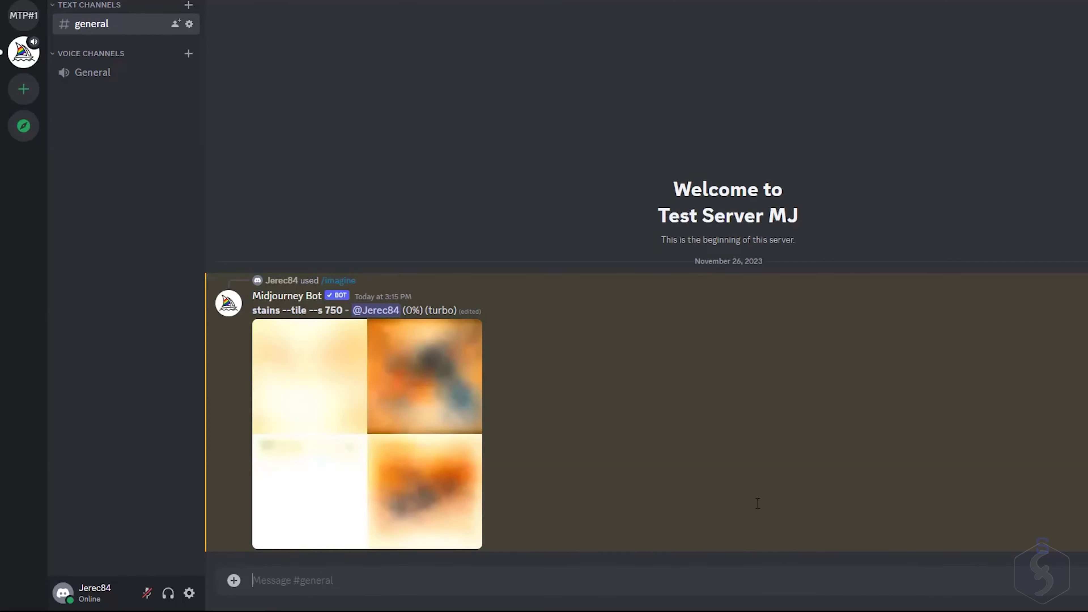
left_click(336, 324)
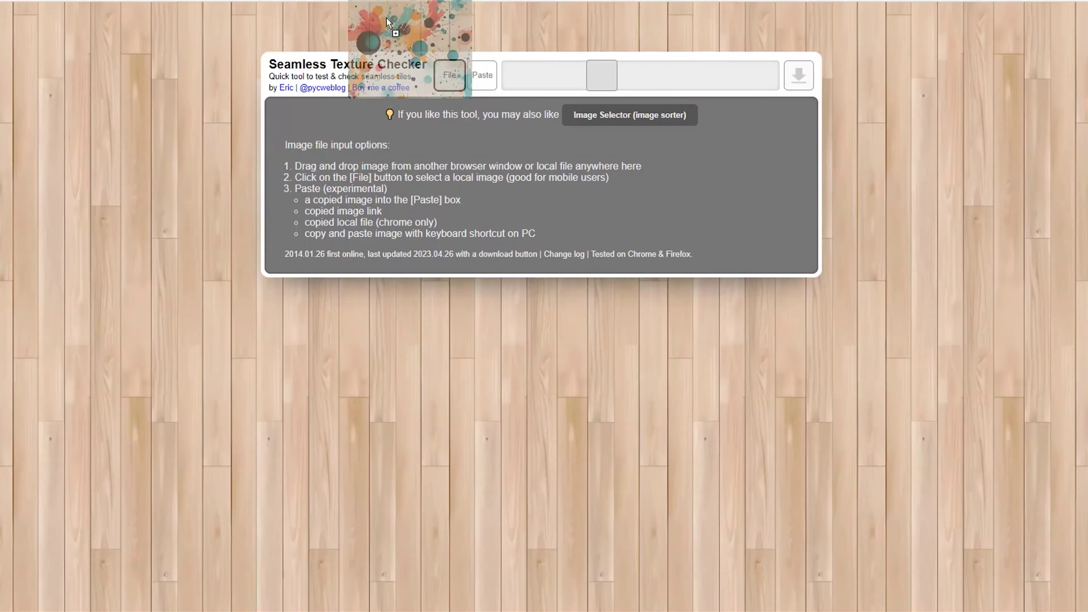
left_click_drag(386, 18, 445, 69)
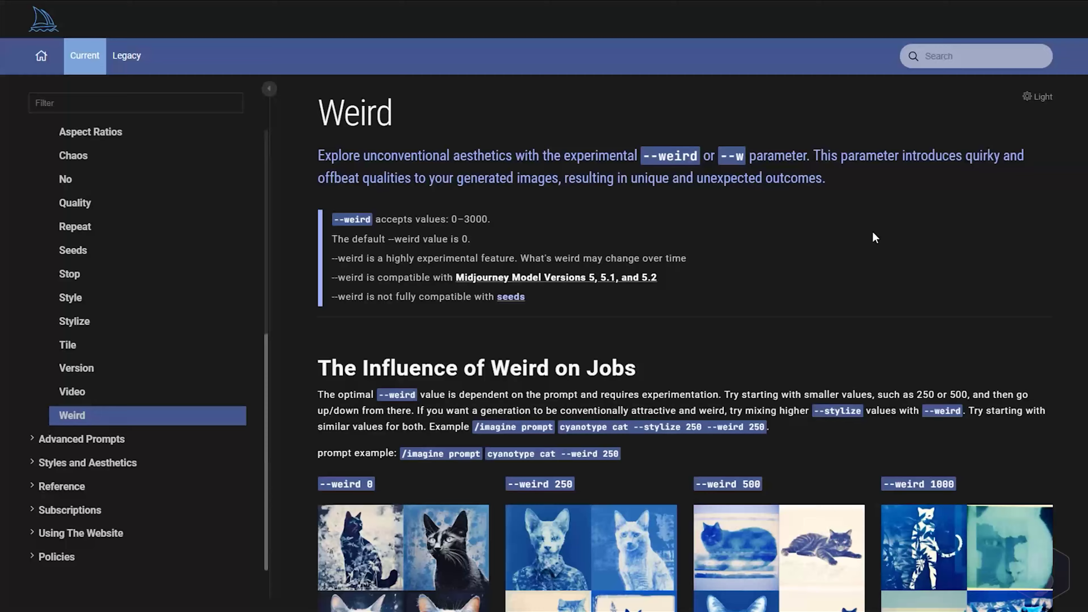
- Enlarge the first superhero cat grid, then the --weird 250 --s 750 version
scroll(873, 233, "down", 3)
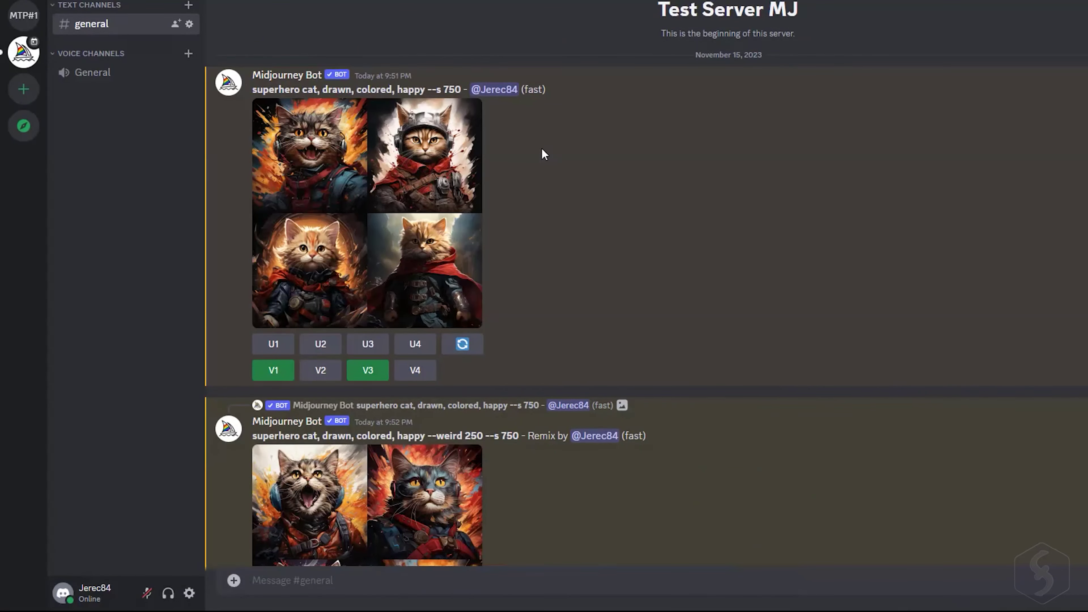
left_click(437, 186)
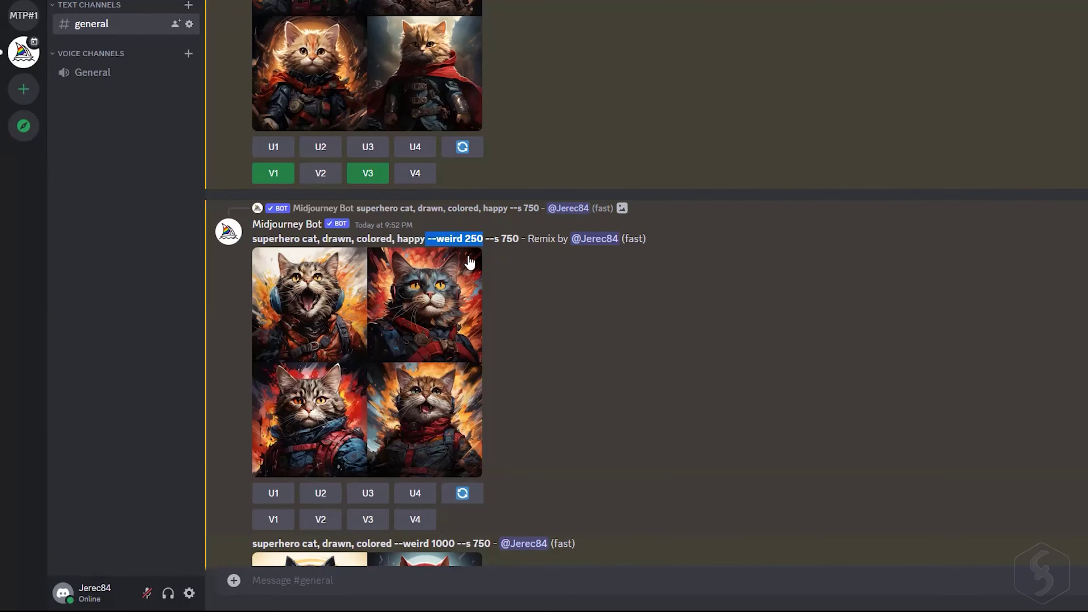
left_click(456, 298)
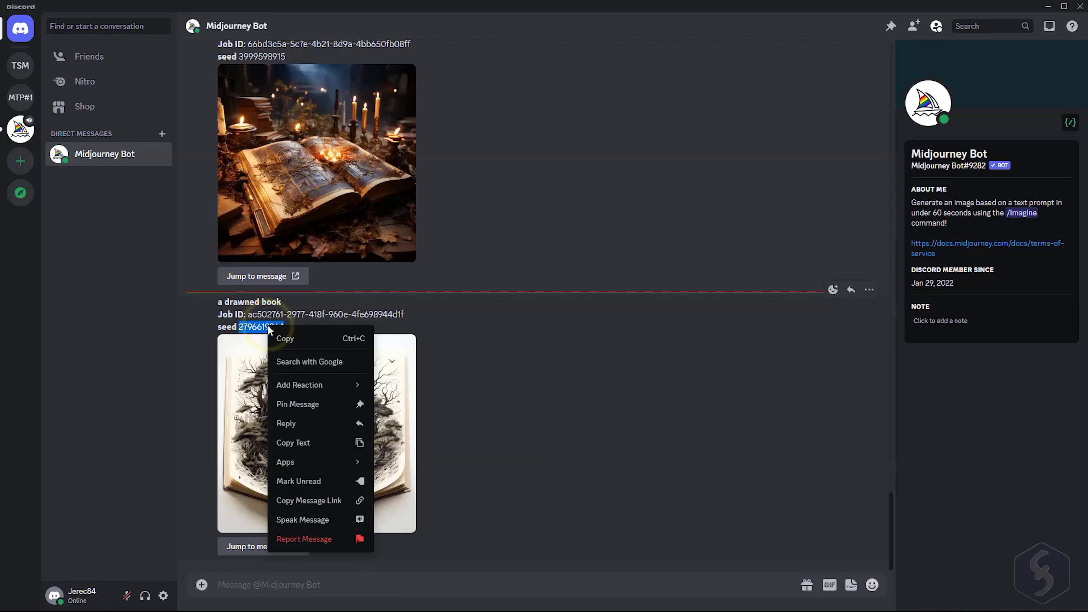
left_click(285, 337)
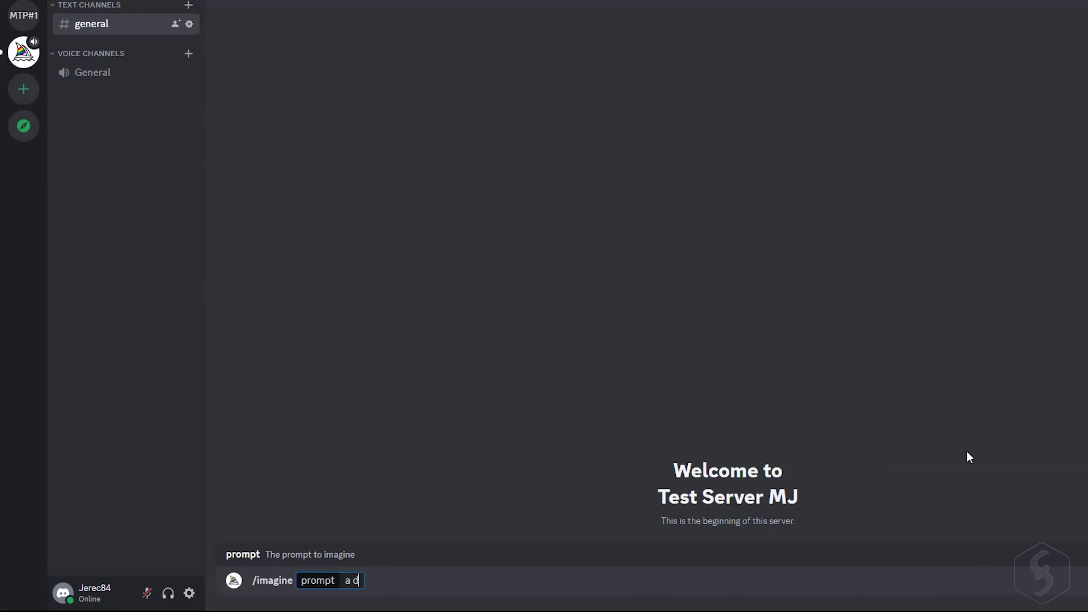
type("drawned book")
key("ctrl+v")
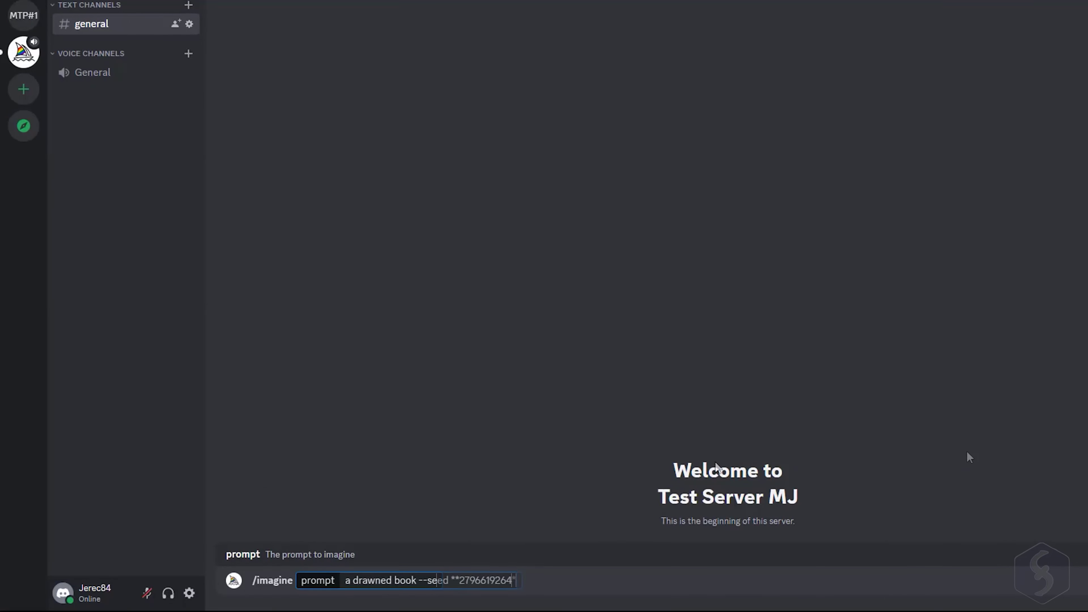
key("Left")
key("Left")
key("BackSpace")
key("BackSpace")
key("Return")
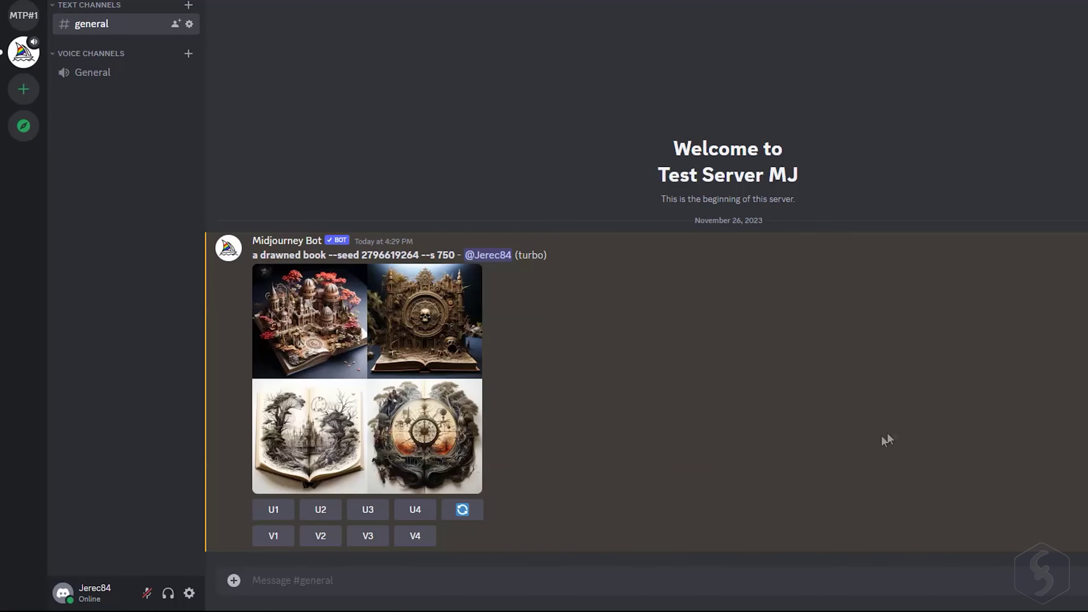
left_click(371, 415)
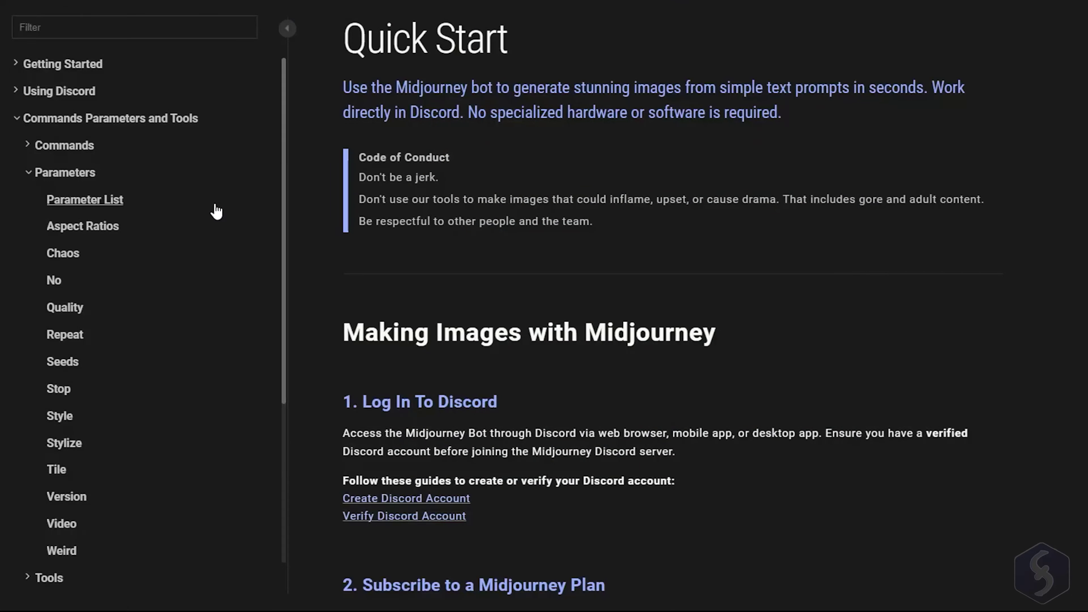
- Open the docs Parameter List page and scroll to the Default Values tables
left_click(112, 202)
scroll(638, 152, "down", 5)
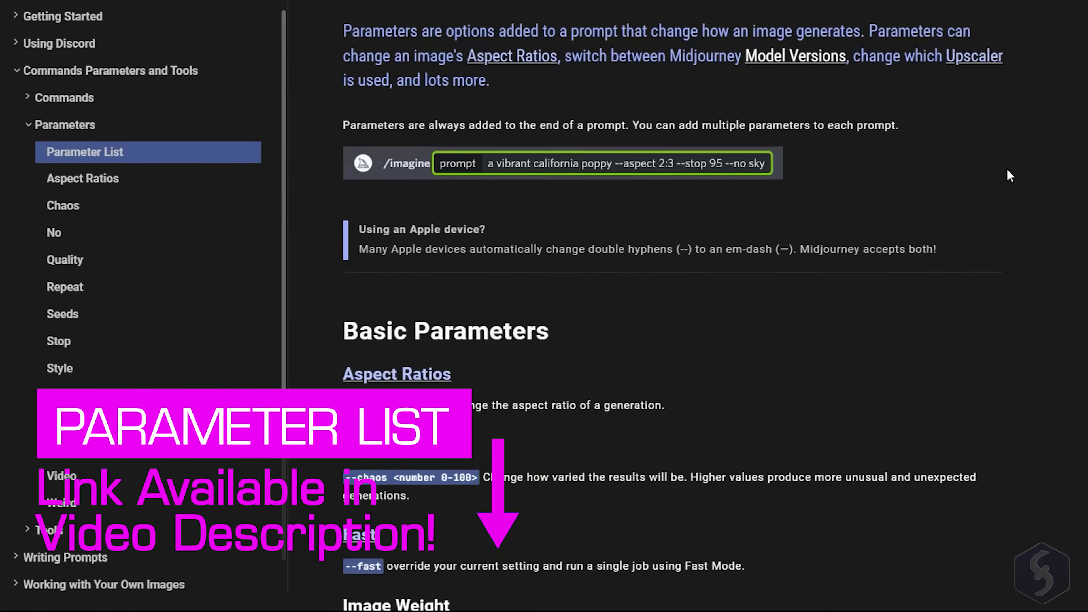
scroll(732, 243, "down", 13)
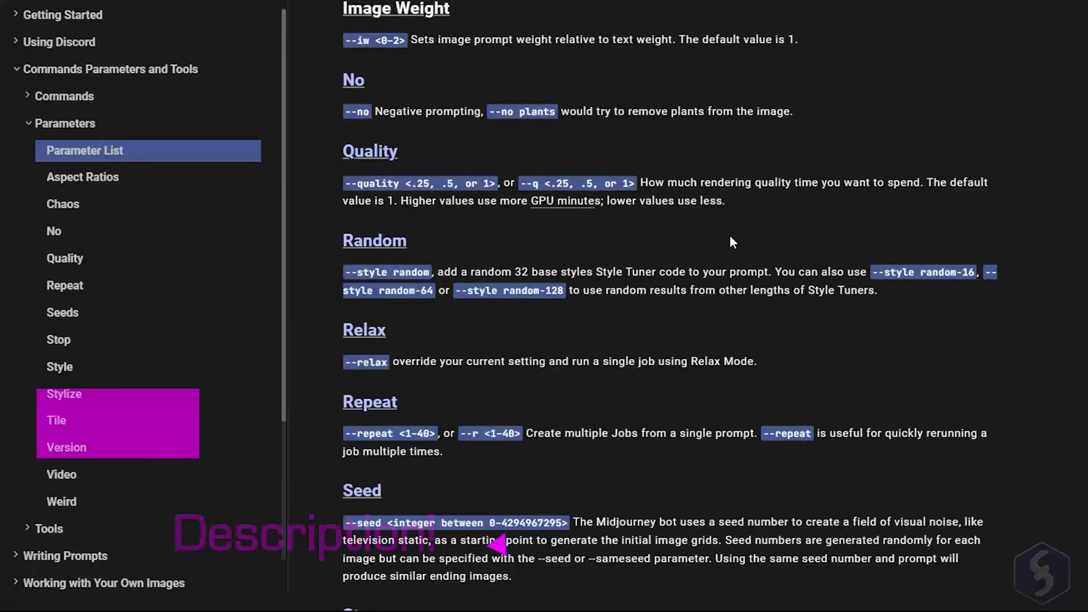
scroll(730, 237, "down", 13)
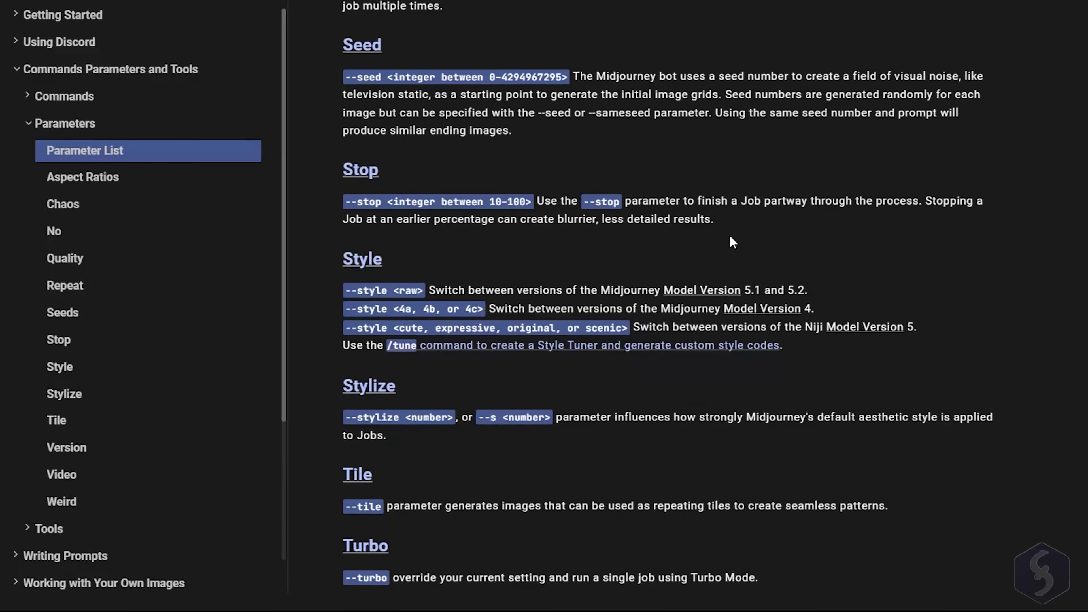
scroll(733, 242, "down", 10)
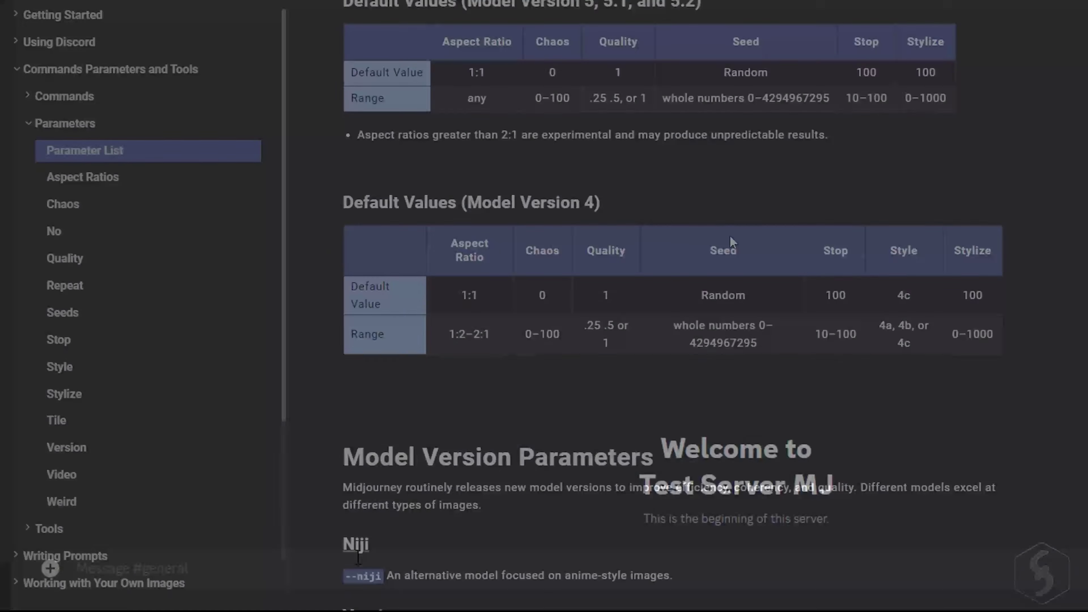
- Check account usage with /info, then set Stylize high in /settings
type("/info")
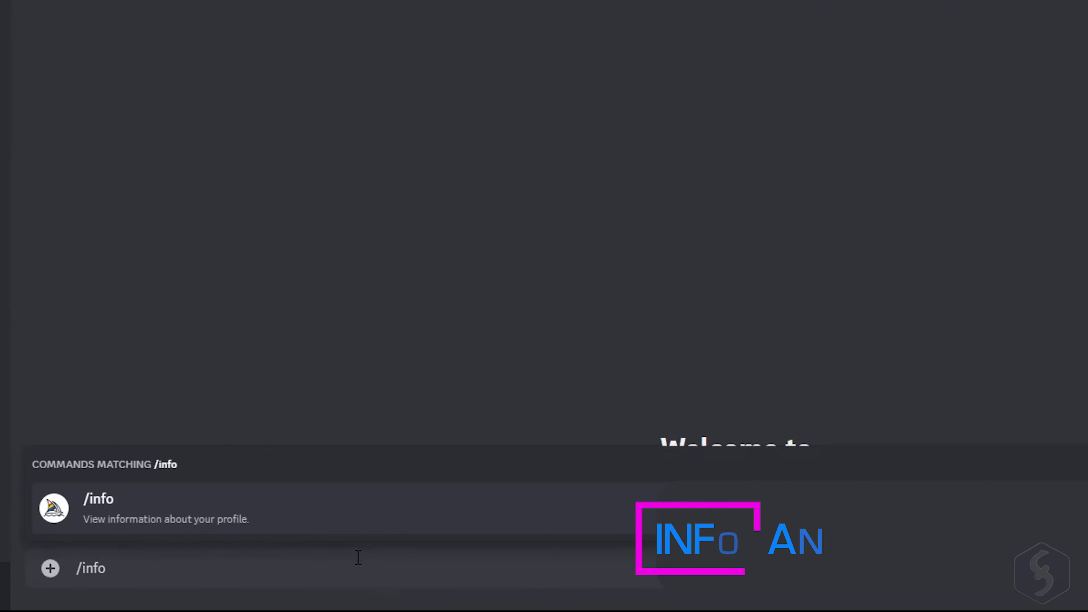
key("Return")
key("Return")
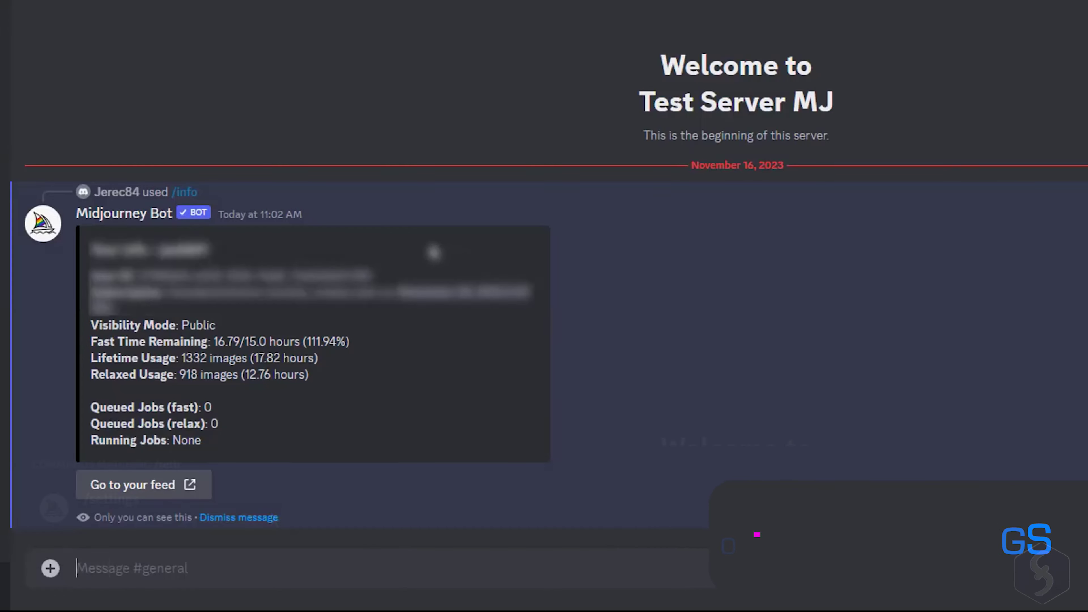
type("/setti")
type("ngs")
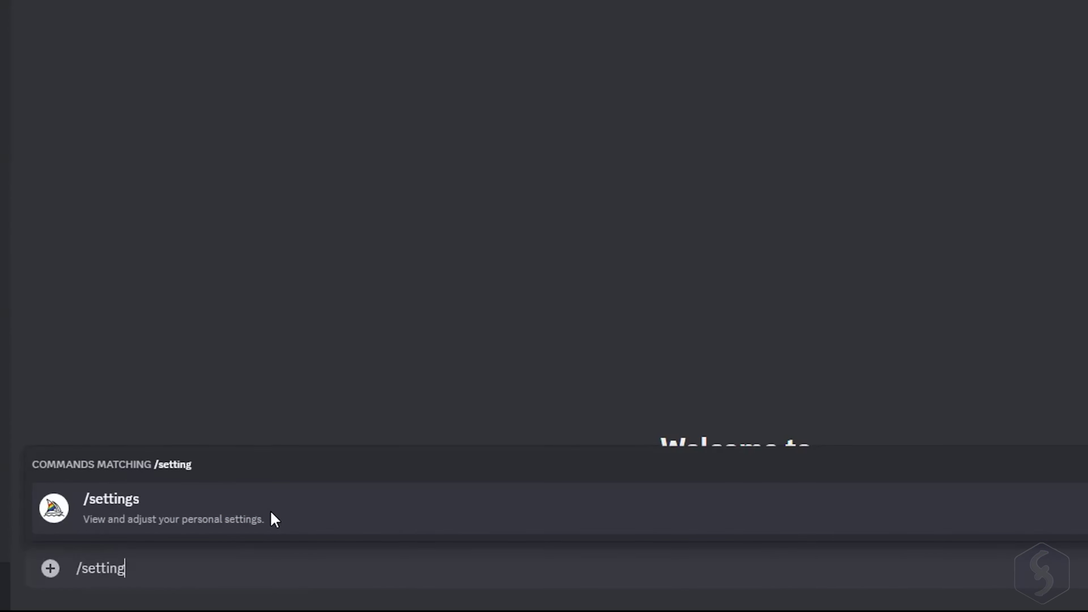
key("Return")
key("Return")
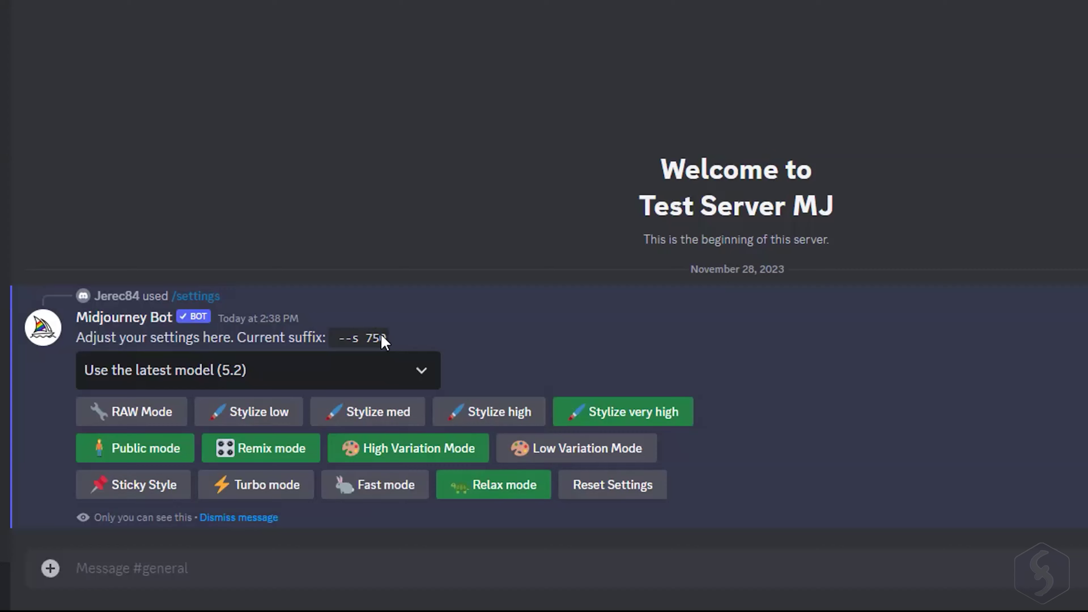
left_click_drag(331, 336, 398, 344)
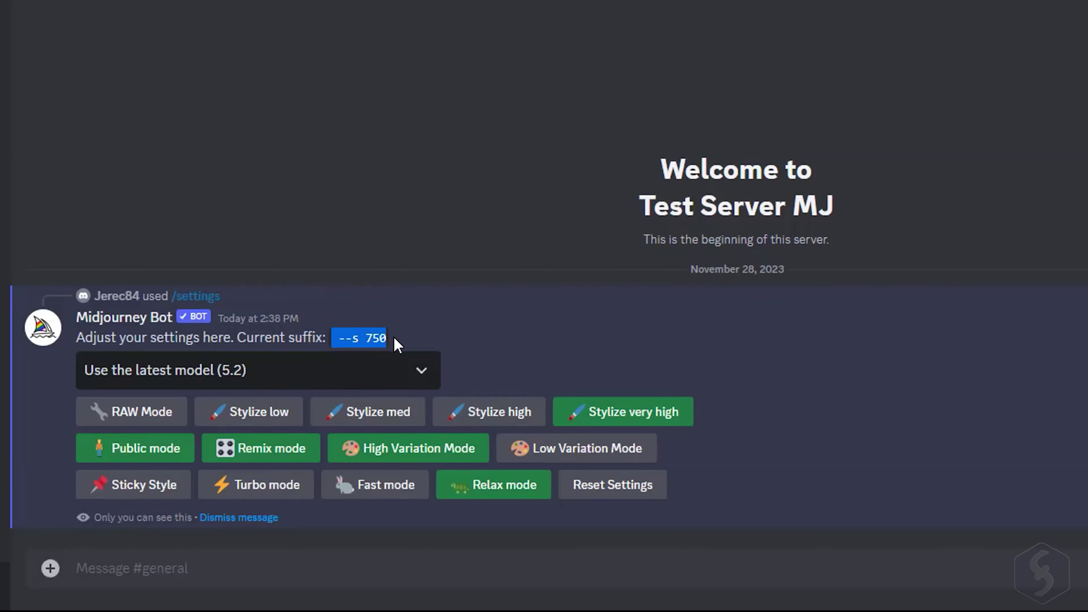
left_click(529, 414)
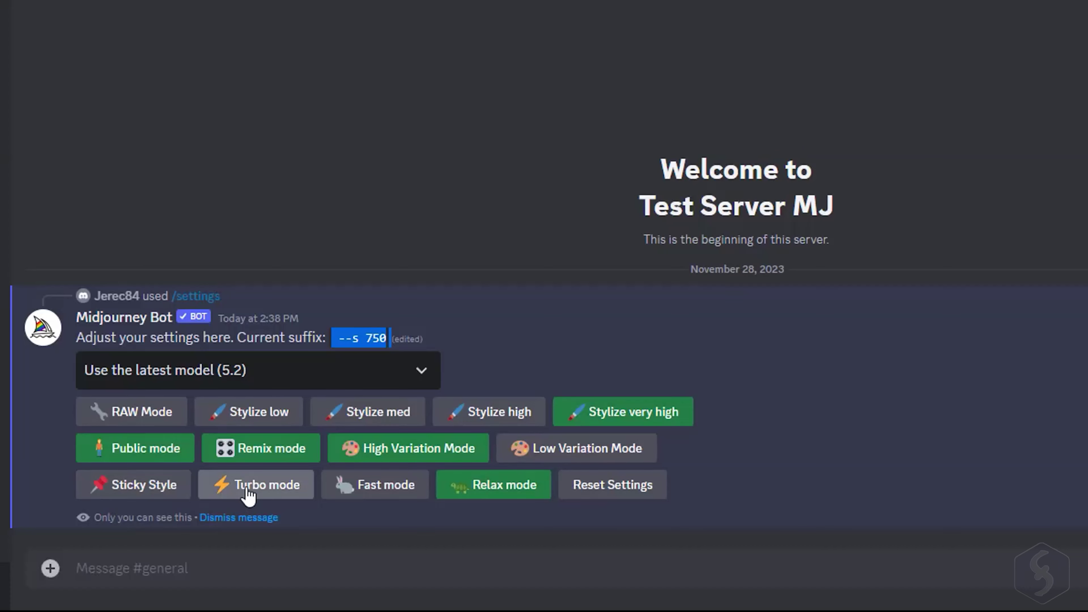
- Make Niji Model V5 the default model and enlarge the lost city grid
left_click(417, 376)
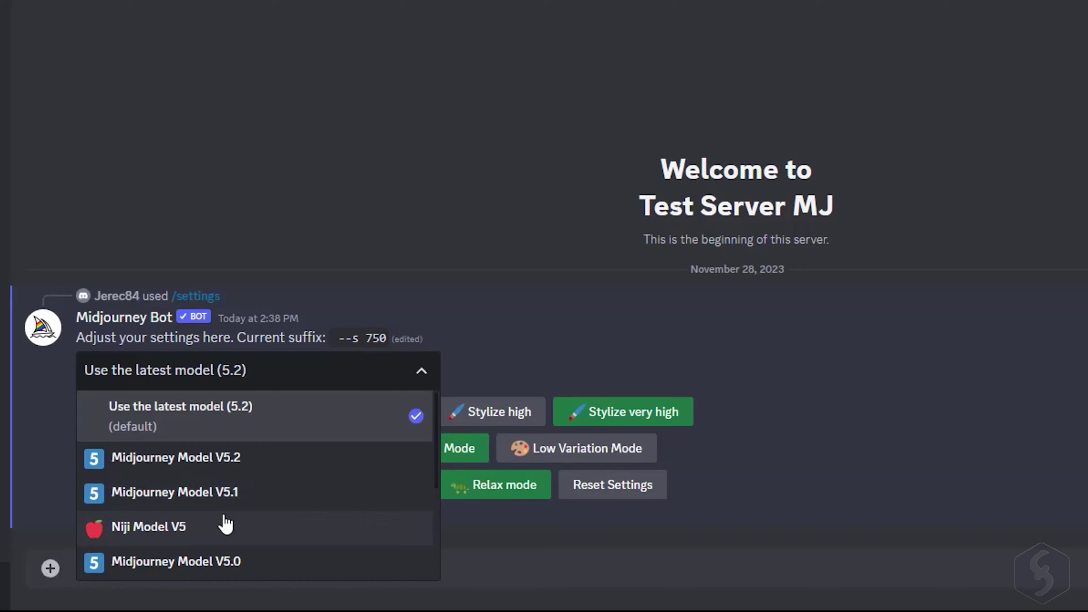
left_click(222, 528)
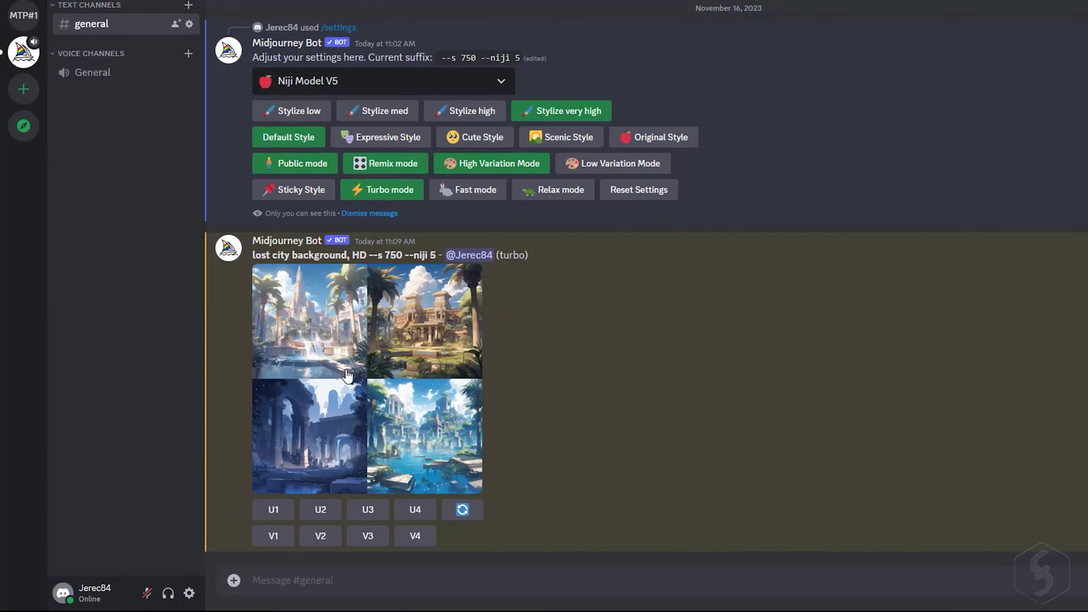
left_click(347, 375)
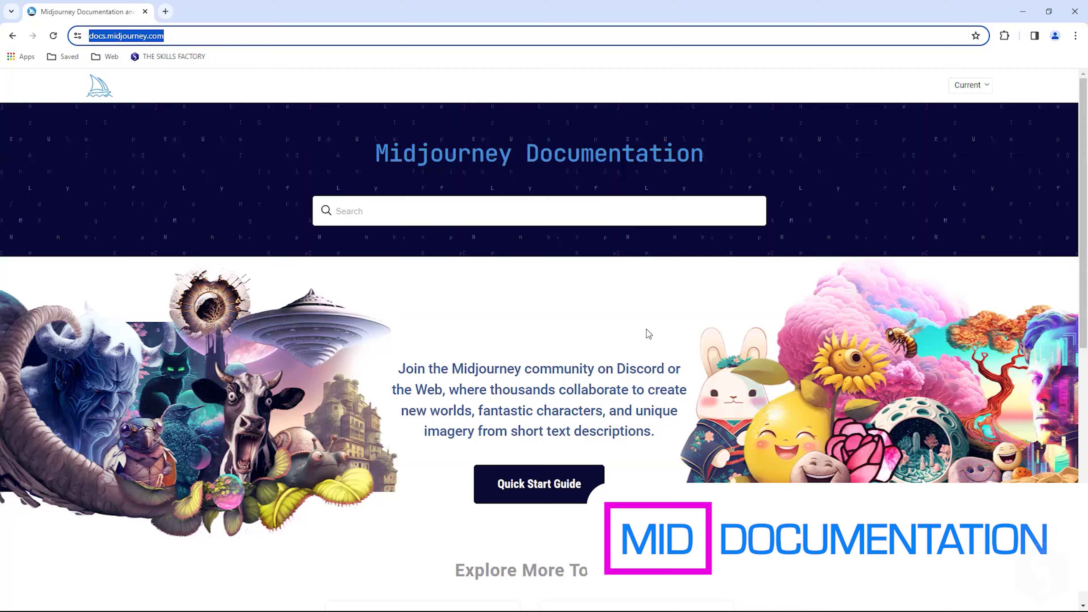
- Open the Quick Start guide and scroll to the Discord login and subscription plan steps
scroll(647, 331, "down", 3)
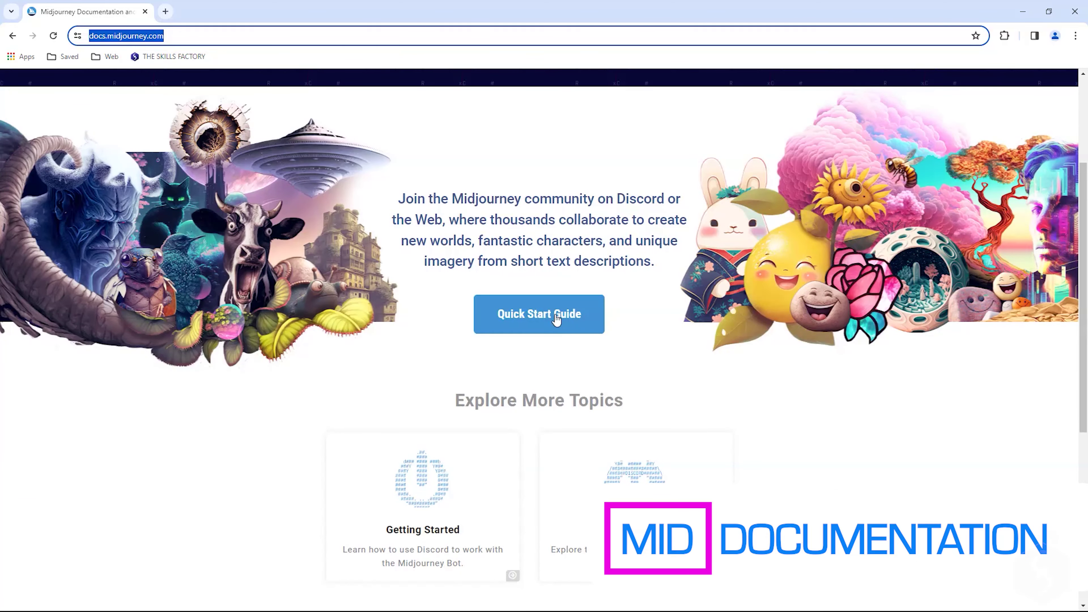
left_click(555, 320)
scroll(873, 167, "down", 1)
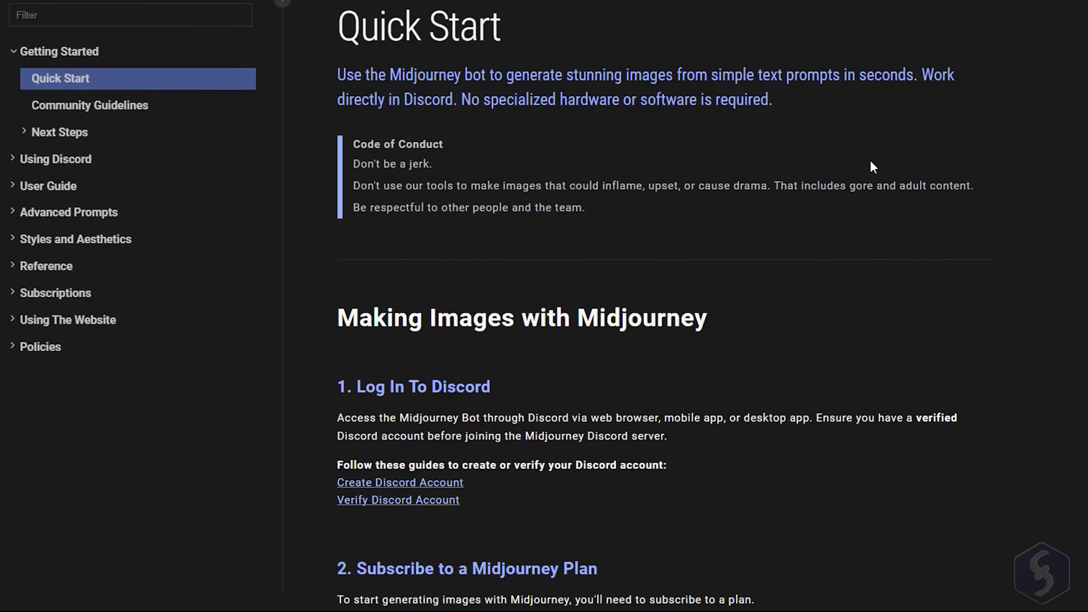
scroll(873, 166, "down", 6)
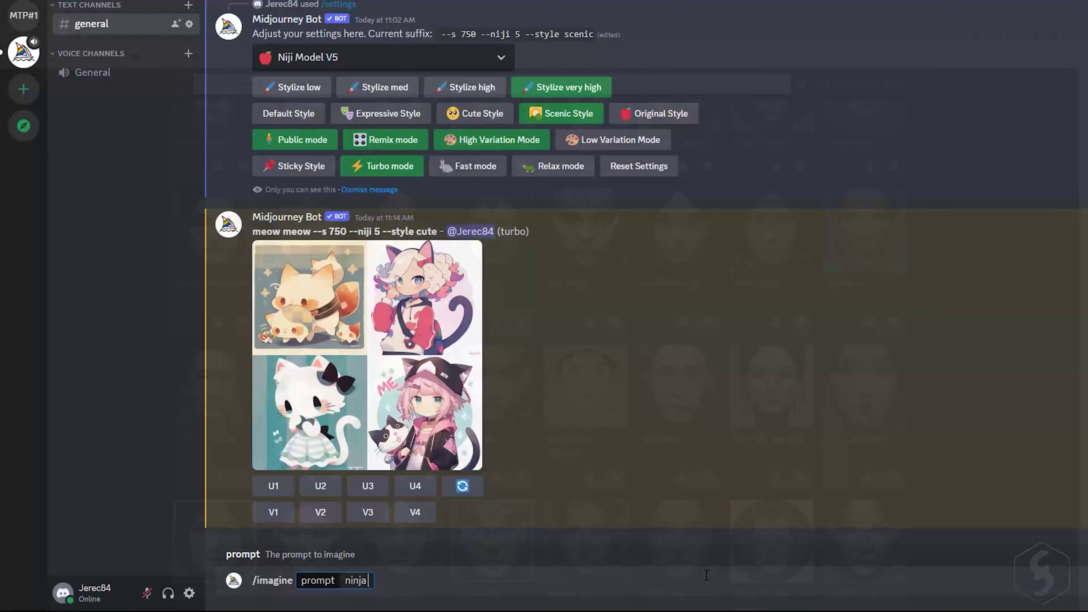
- Generate 'ninja duel' with --s 750 --niji 5 --style scenic and enlarge the grid
type("duel")
key("Return")
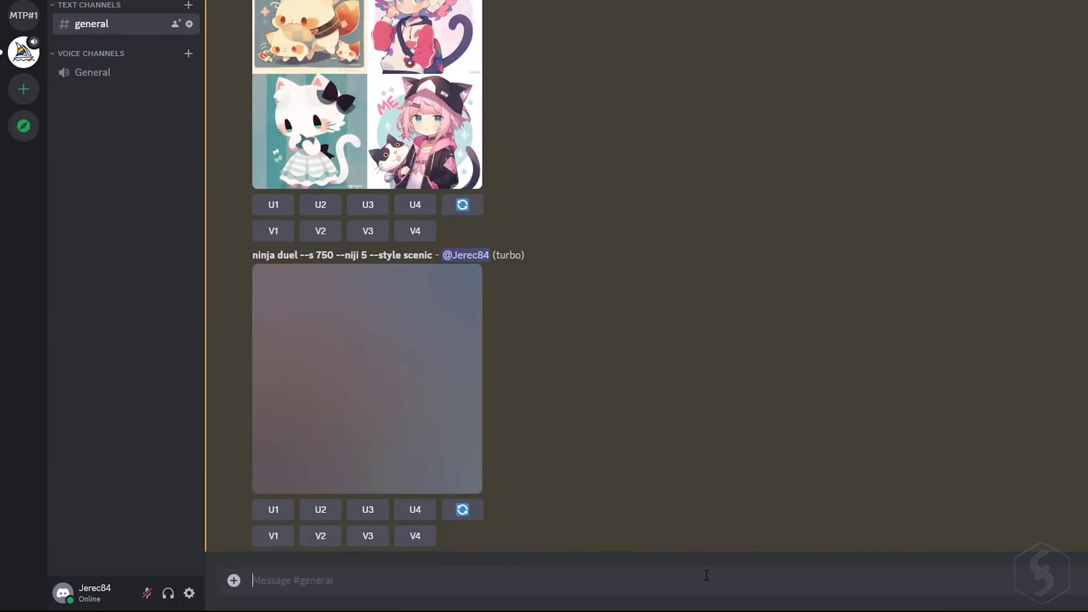
left_click(455, 357)
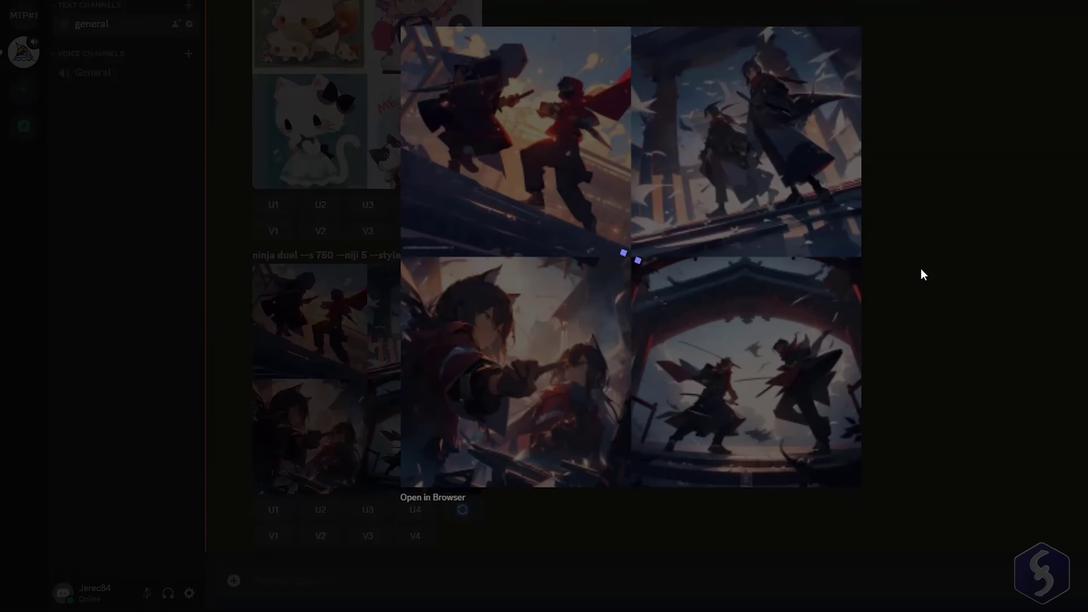